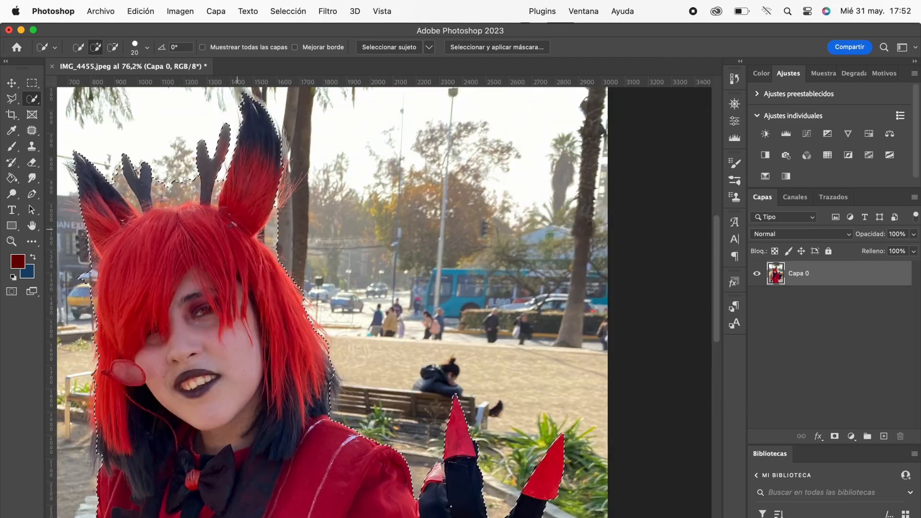
Step: Subtract the background beside the hair and larger ear from the character selection with the Quick Selection tool
alt+click(438, 290)
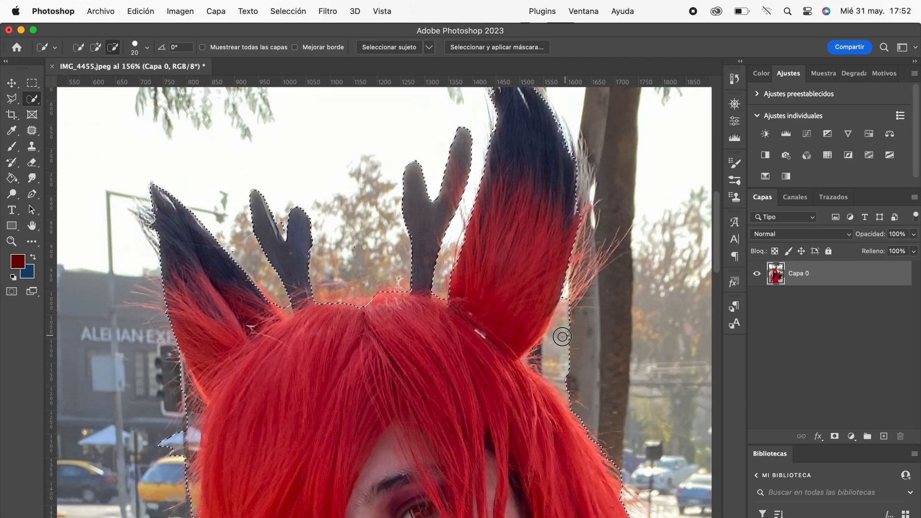
scroll(549, 319, down, 3)
scroll(374, 385, up, 1)
scroll(324, 384, down, 15)
Step: Add the missed red edges of the lower glove and the coat's side to the selection with the Polygonal Lasso
key(l)
scroll(322, 384, down, 5)
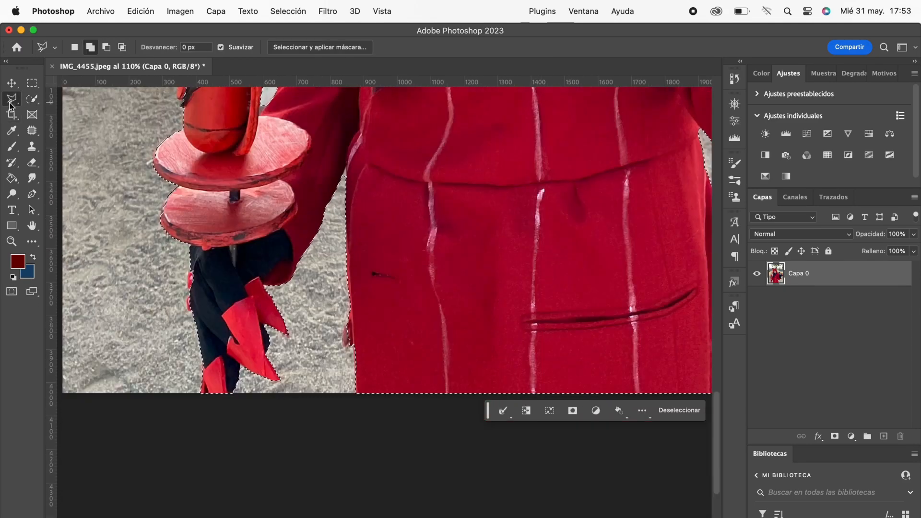
scroll(216, 223, up, 6)
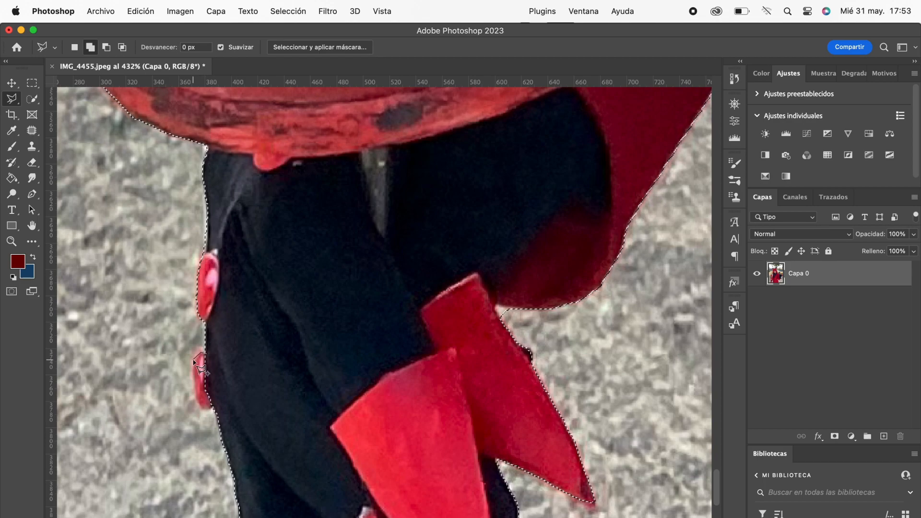
scroll(210, 416, down, 4)
scroll(444, 393, up, 3)
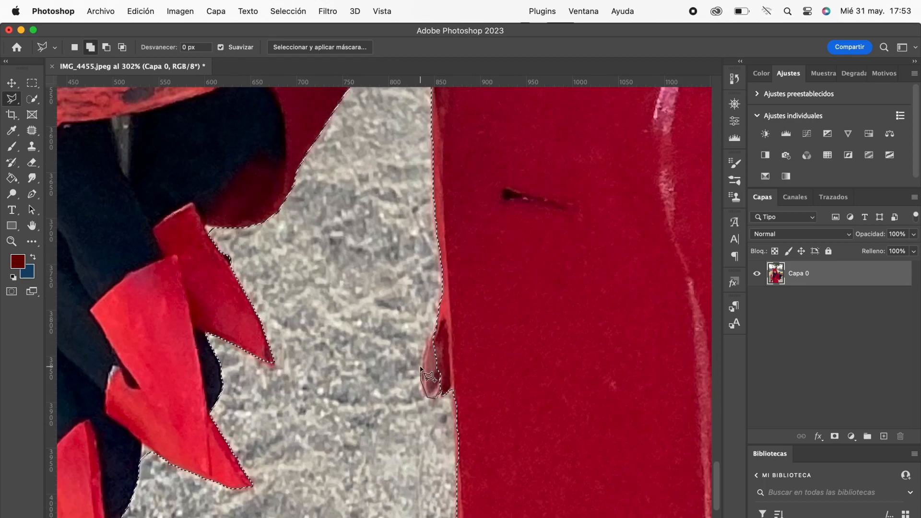
Step: Subtract the background around the small and middle red claws of the raised hand from the selection
scroll(478, 346, down, 5)
scroll(387, 376, up, 8)
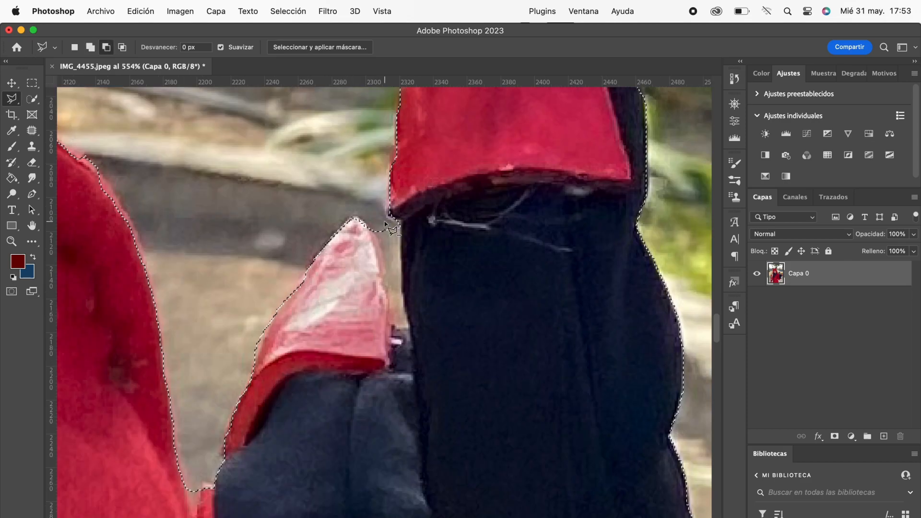
scroll(411, 242, up, 4)
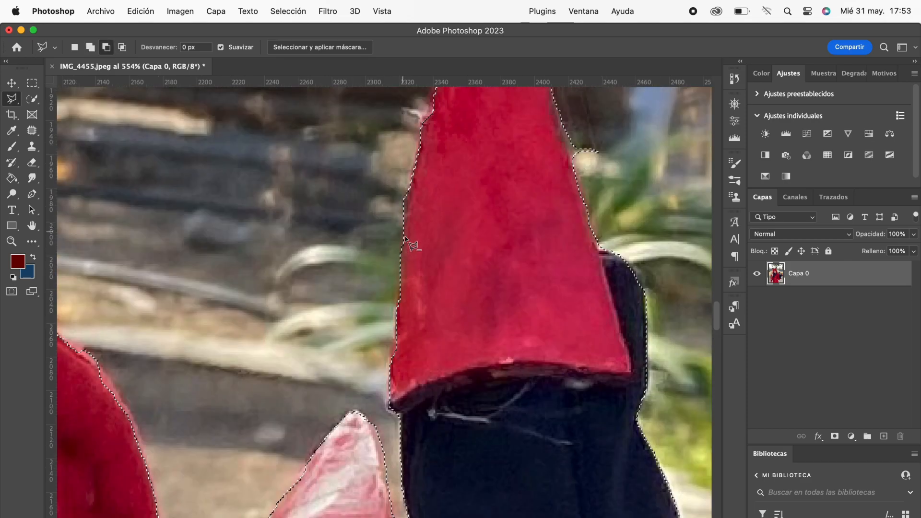
scroll(530, 278, up, 2)
scroll(483, 254, up, 3)
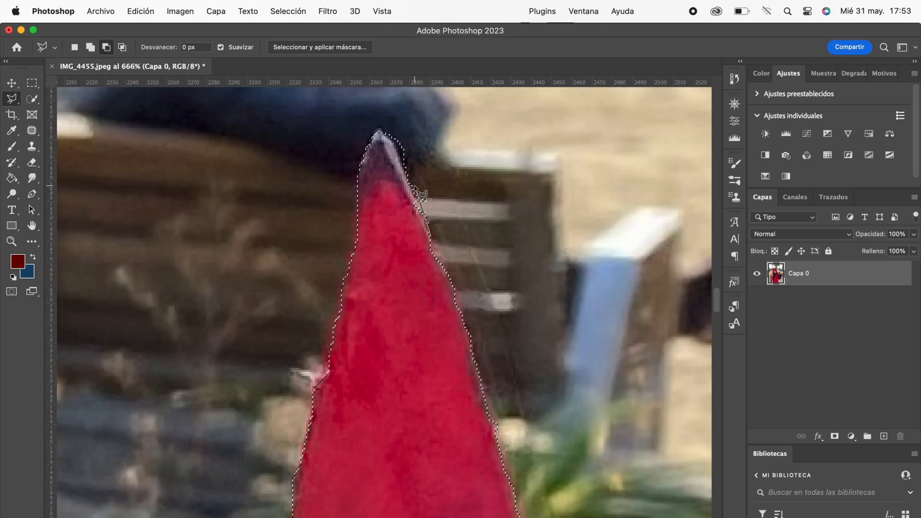
Step: Add the missed dark edge beside the outer red claw of the raised hand to the selection
scroll(485, 257, down, 5)
scroll(499, 249, up, 4)
shift+click(504, 243)
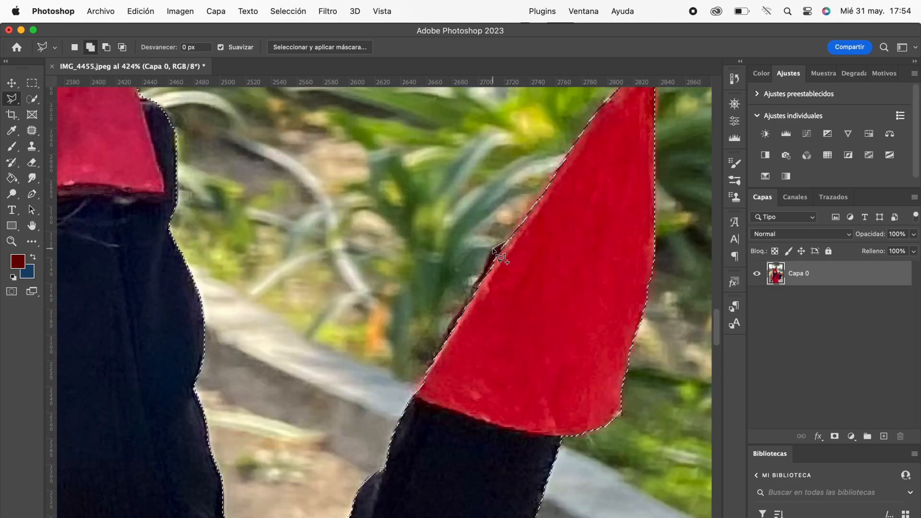
click(474, 288)
scroll(469, 308, down, 6)
drag(247, 292, 287, 462)
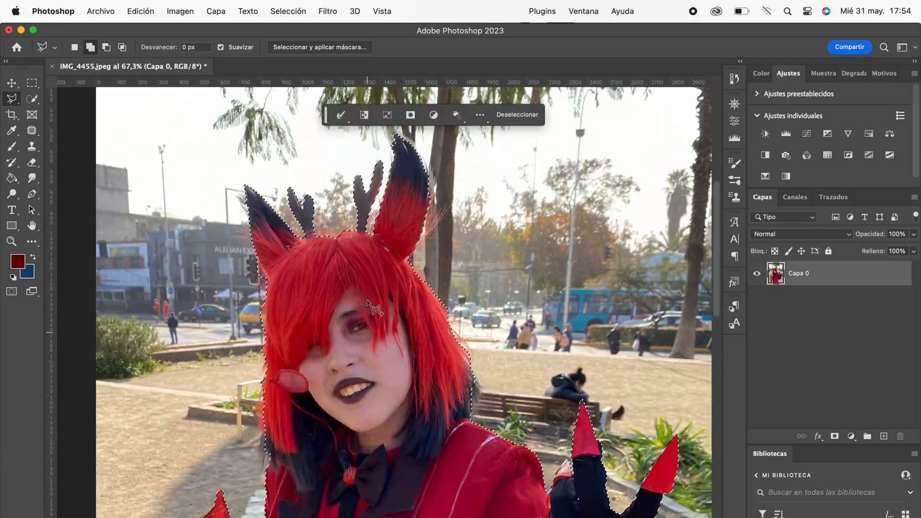
Step: Open Select and Mask for the selection and refine the edges of the larger ear and the antlers
click(348, 46)
scroll(357, 198, up, 4)
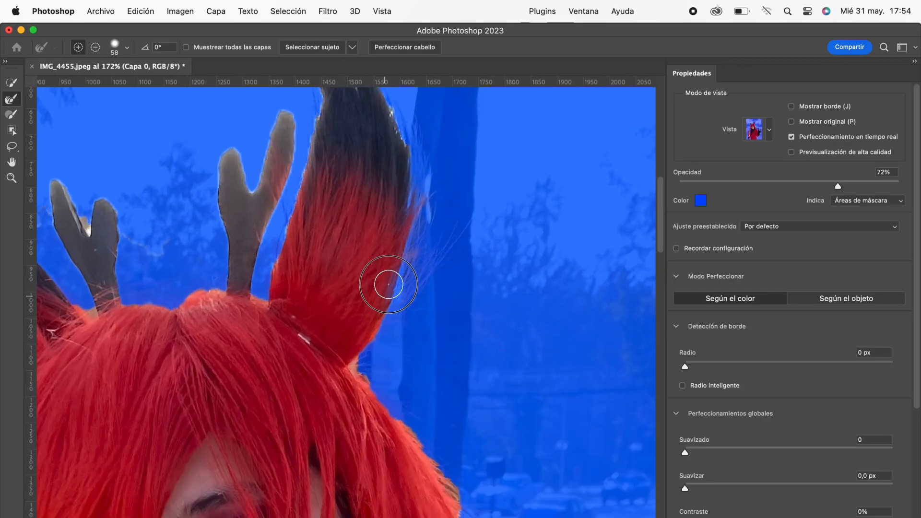
scroll(385, 295, up, 4)
scroll(245, 277, left, 5)
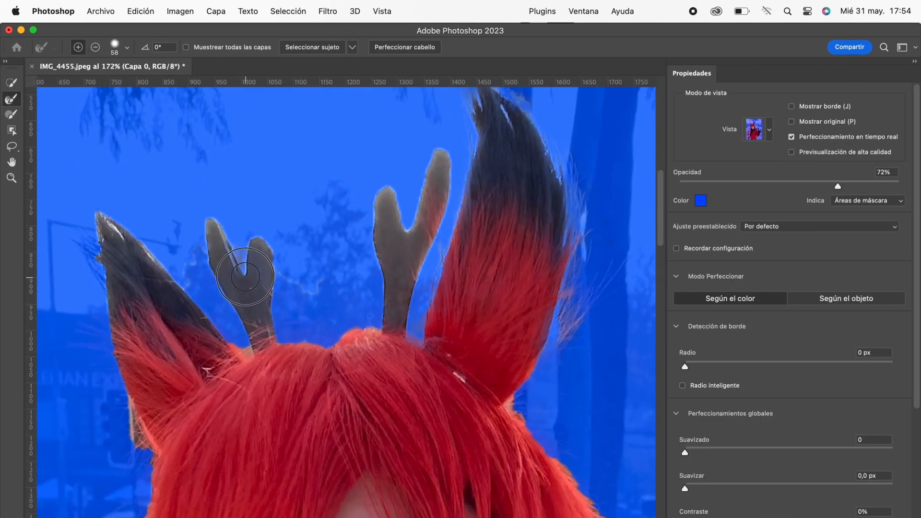
key(b)
scroll(303, 298, up, 1)
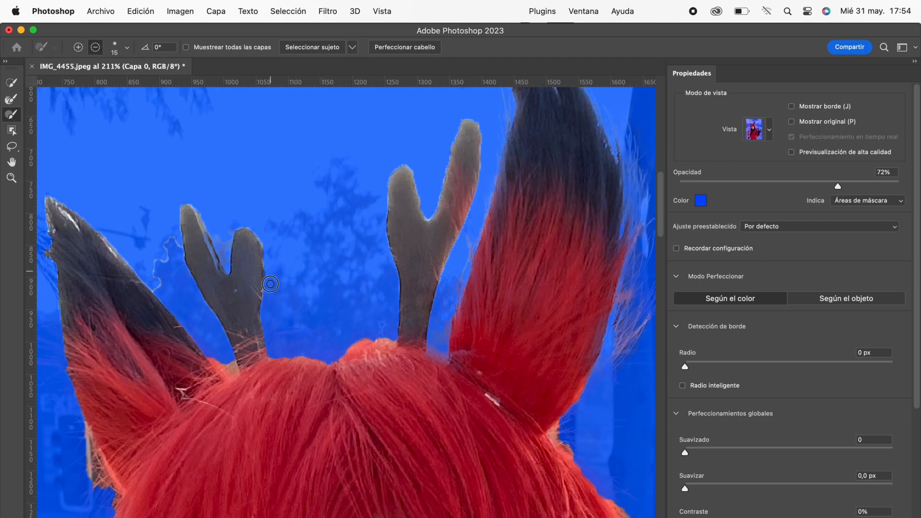
Step: Refine the fur edge of the smaller ear and the hair along the crown with the Refine Edge Brush
key(r)
scroll(157, 291, left, 5)
mouse_move(381, 202)
mouse_down()
mouse_move(319, 274)
mouse_move(312, 340)
mouse_move(391, 402)
mouse_up()
scroll(392, 402, down, 3)
scroll(391, 402, right, 3)
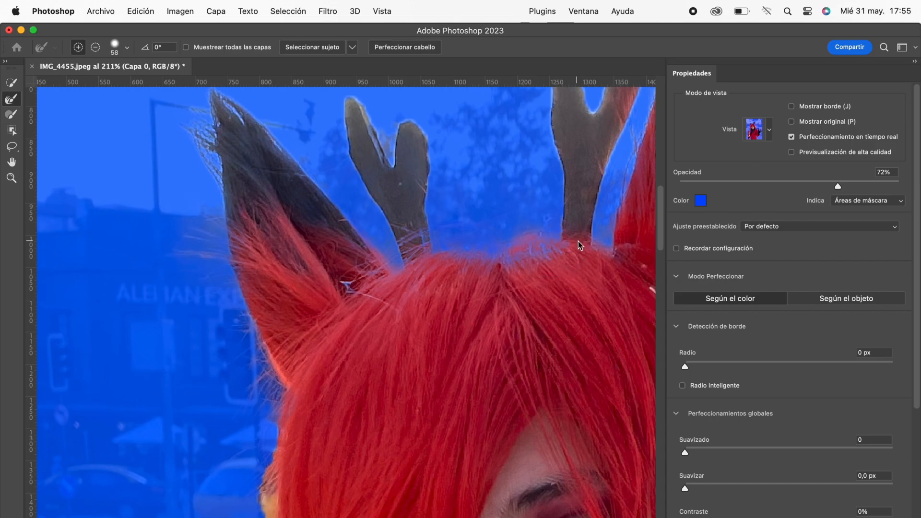
Step: Refine the hair edge on the monocle side of the face with the Refine Edge Brush in add mode
scroll(528, 259, down, 6)
click(78, 47)
scroll(269, 336, down, 8)
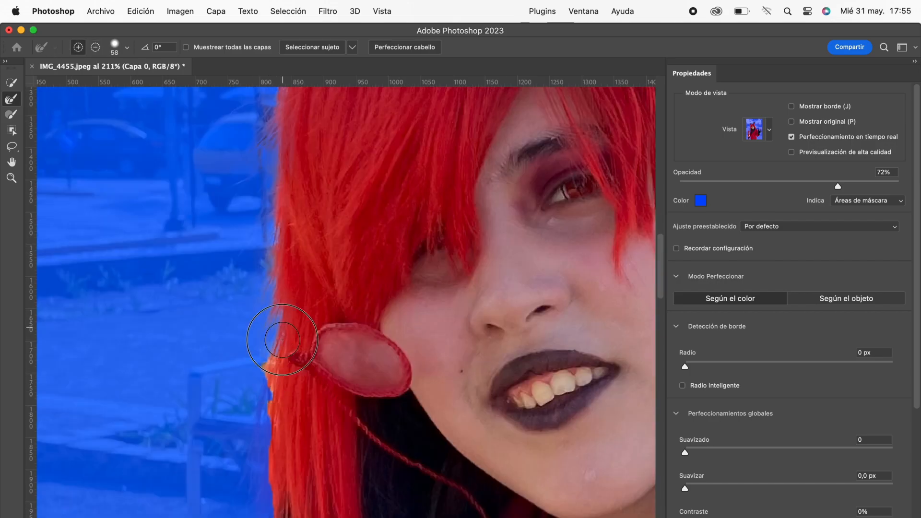
scroll(362, 353, down, 3)
Step: Refine the hair edge on the raised-hand side of the head, down to the dark tips at the shoulder
scroll(362, 353, down, 10)
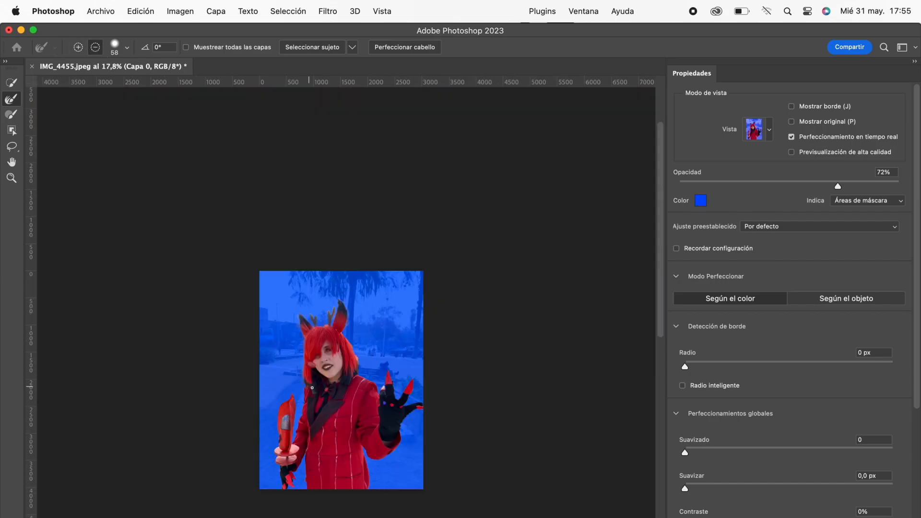
scroll(192, 295, up, 10)
mouse_move(192, 295)
mouse_down()
mouse_move(252, 380)
mouse_move(277, 455)
mouse_up()
scroll(298, 432, down, 4)
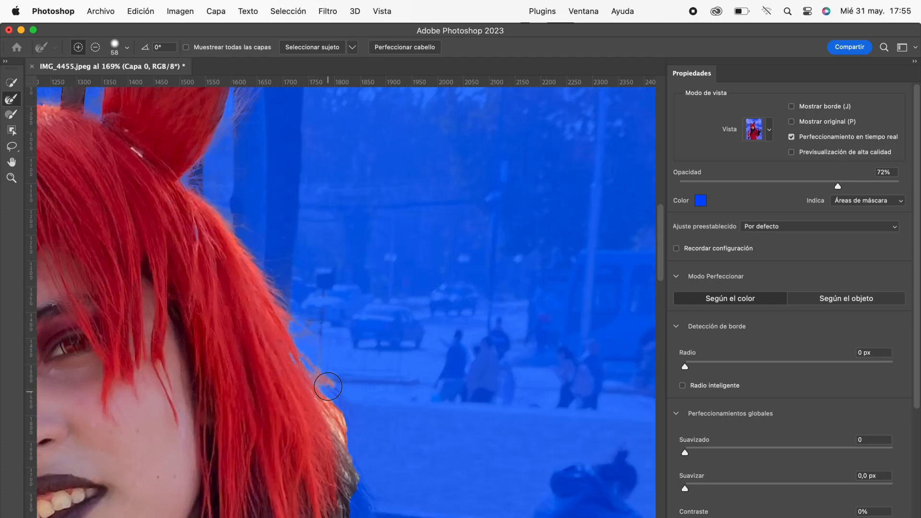
drag(329, 384, 340, 460)
scroll(341, 447, down, 5)
drag(350, 360, 350, 311)
scroll(349, 311, down, 5)
Step: Set the mask brush size to 36 and paint the masked red dot on the raised glove back into the selection
click(12, 114)
click(78, 47)
click(127, 47)
drag(69, 81, 64, 81)
drag(422, 287, 427, 295)
scroll(408, 320, down, 5)
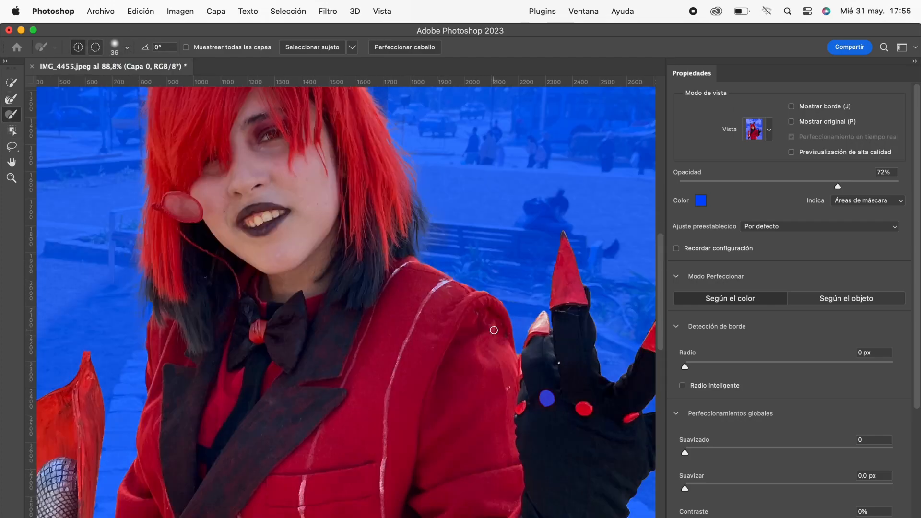
scroll(397, 345, up, 5)
mouse_move(397, 345)
mouse_down()
mouse_move(378, 354)
mouse_move(405, 379)
mouse_up()
key(super+z)
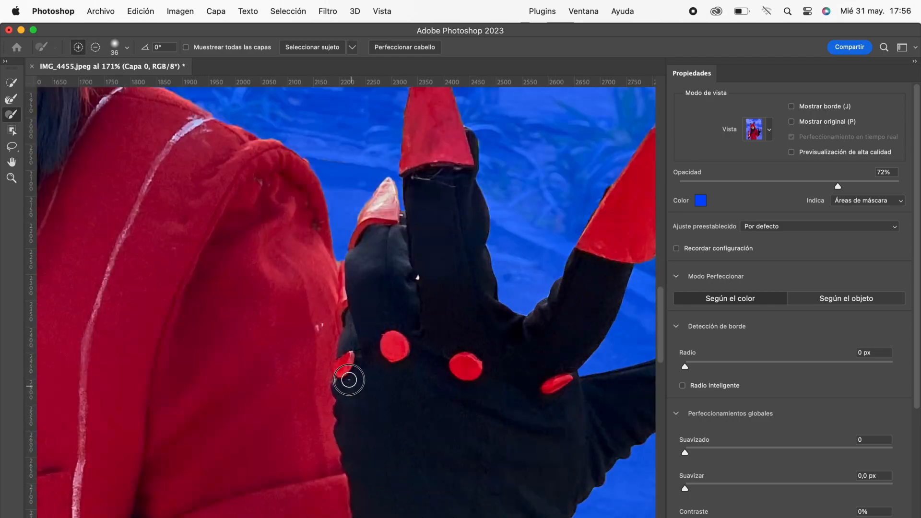
Step: Invert the mask and touch up the hair edges at the crown and side with the Refine Edge Brush in subtract mode
scroll(346, 376, down, 5)
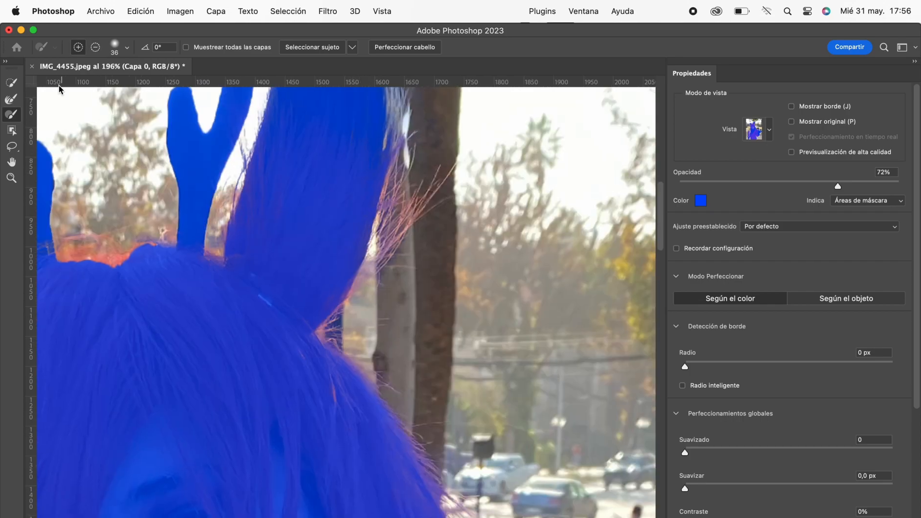
key(r)
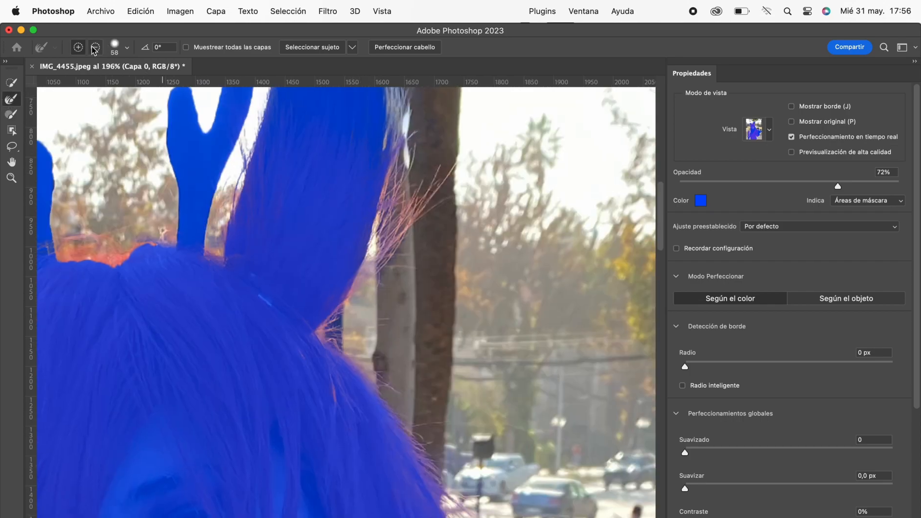
scroll(329, 373, up, 5)
scroll(327, 367, down, 5)
scroll(326, 367, left, 5)
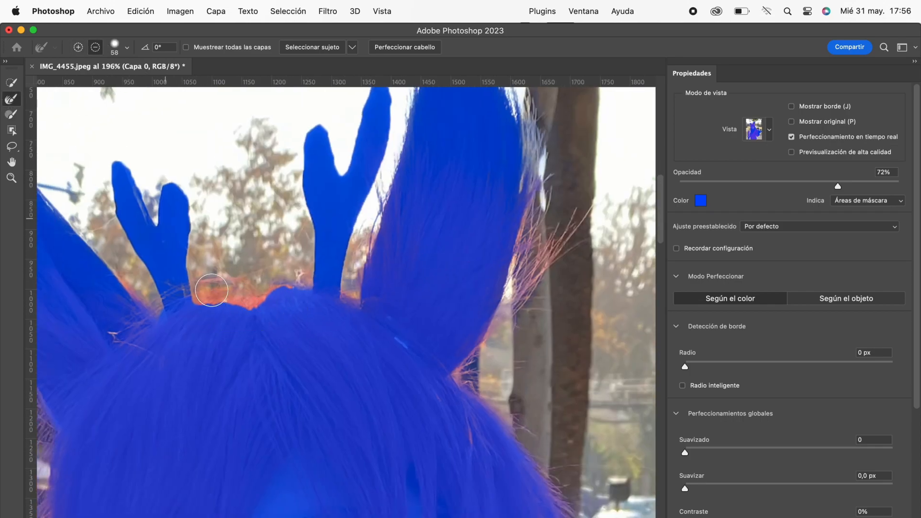
scroll(139, 388, down, 15)
scroll(238, 330, left, 5)
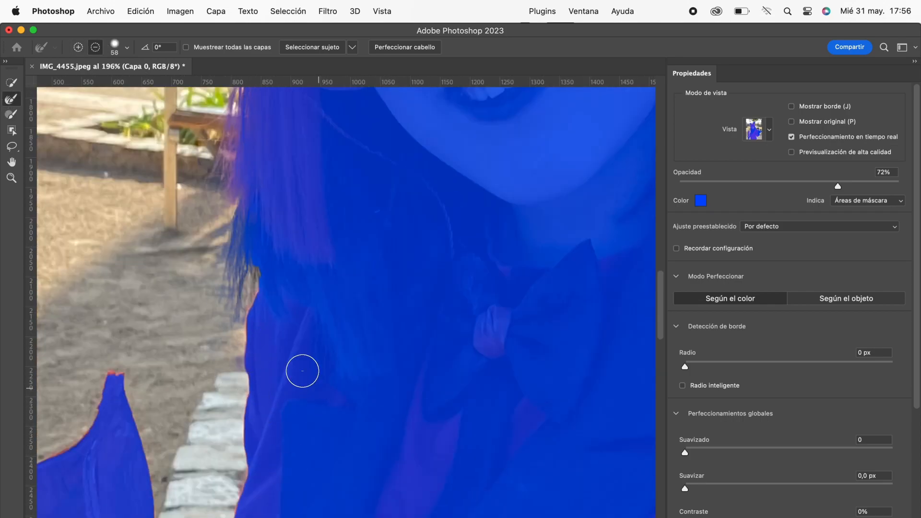
Step: Cover the uncovered red edge at the microphone prop's tip using the Quick Selection tool at size 1 in subtract mode
key(w)
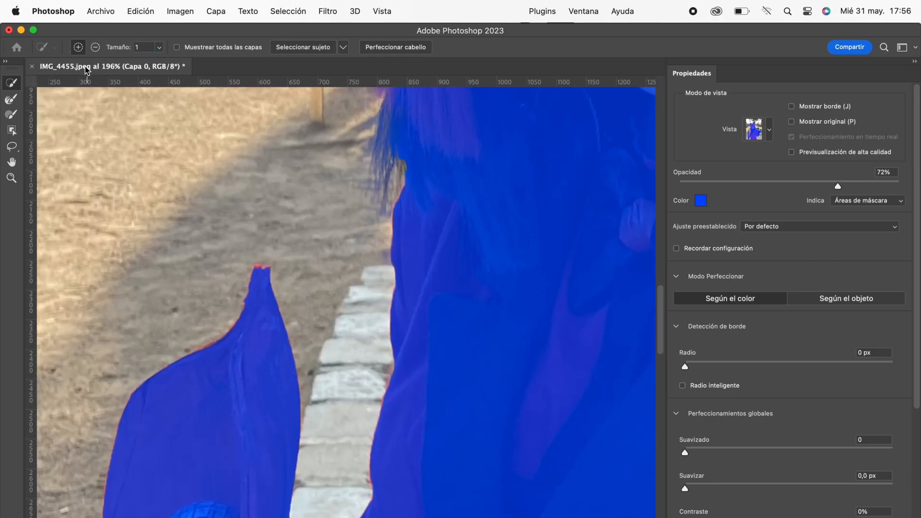
scroll(256, 256, up, 5)
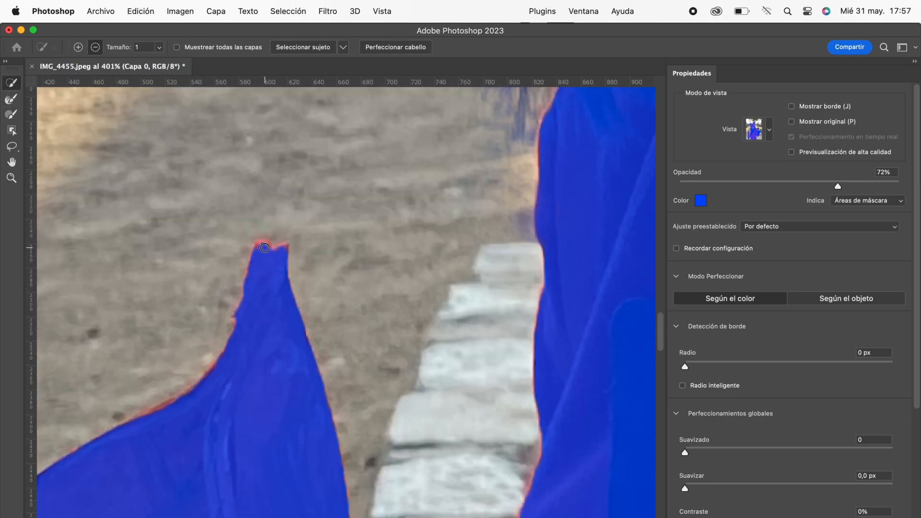
scroll(178, 168, down, 10)
scroll(139, 318, up, 10)
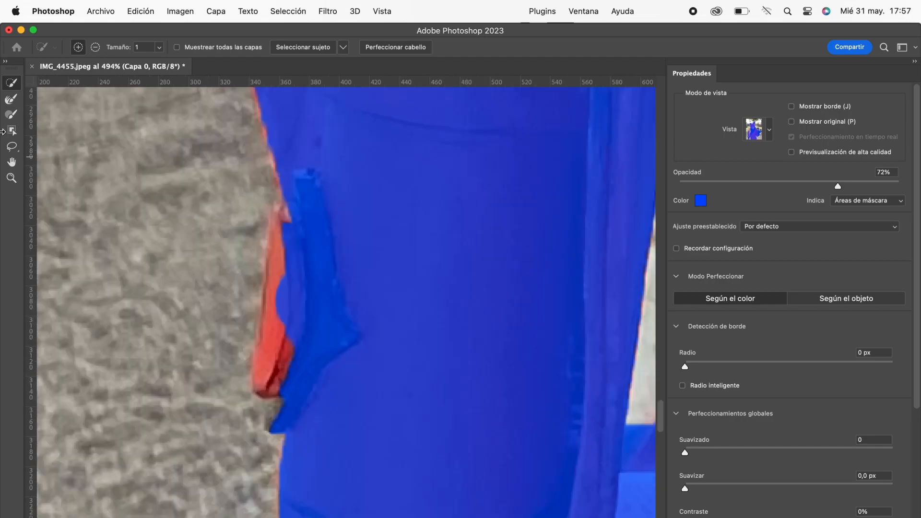
Step: Mask the uncovered red piece on the side of the microphone prop with the brush at size 26
key(b)
right_click(358, 323)
drag(391, 350, 387, 350)
drag(290, 225, 278, 335)
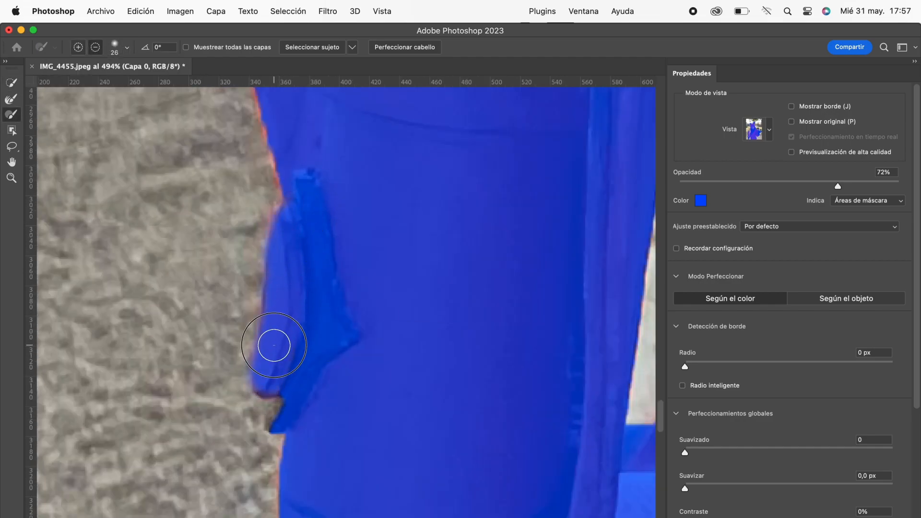
Step: Clean up the mask along the edge of the prop's red disc and apply the refined selection
scroll(148, 448, down, 10)
scroll(351, 230, up, 10)
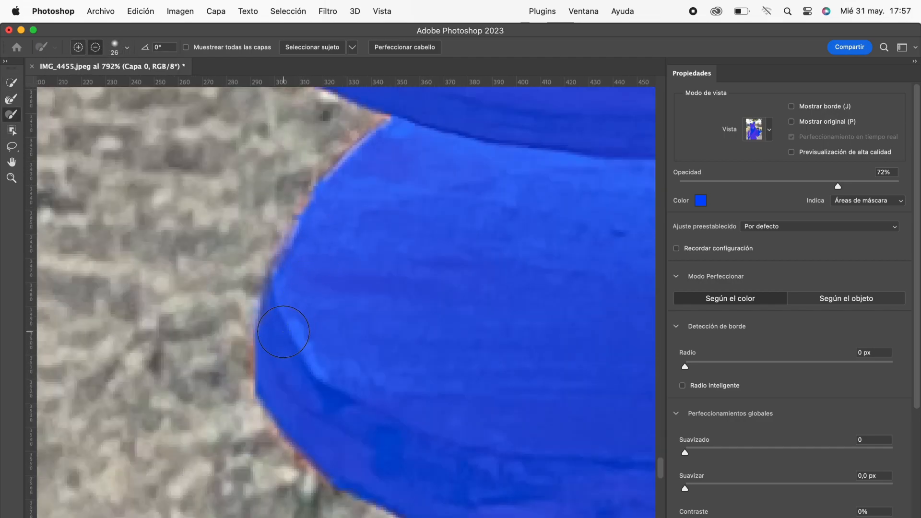
scroll(351, 229, down, 12)
key(Return)
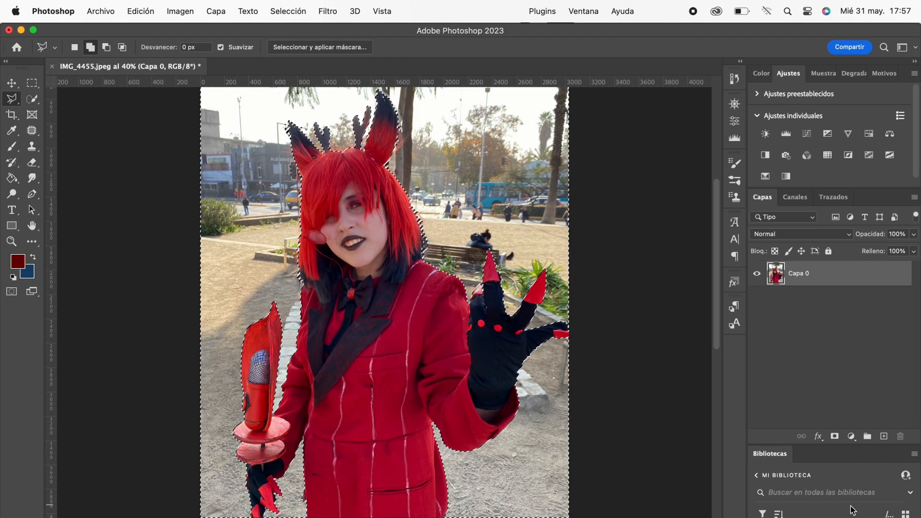
Step: Delete the selected park background from Capa 0 and clear the selection
click(12, 101)
click(264, 192)
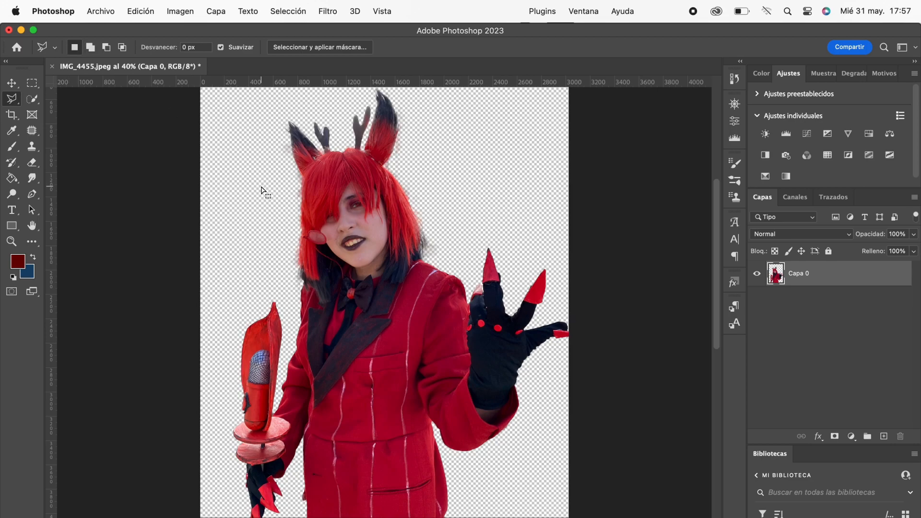
scroll(258, 228, down, 1)
scroll(258, 228, up, 3)
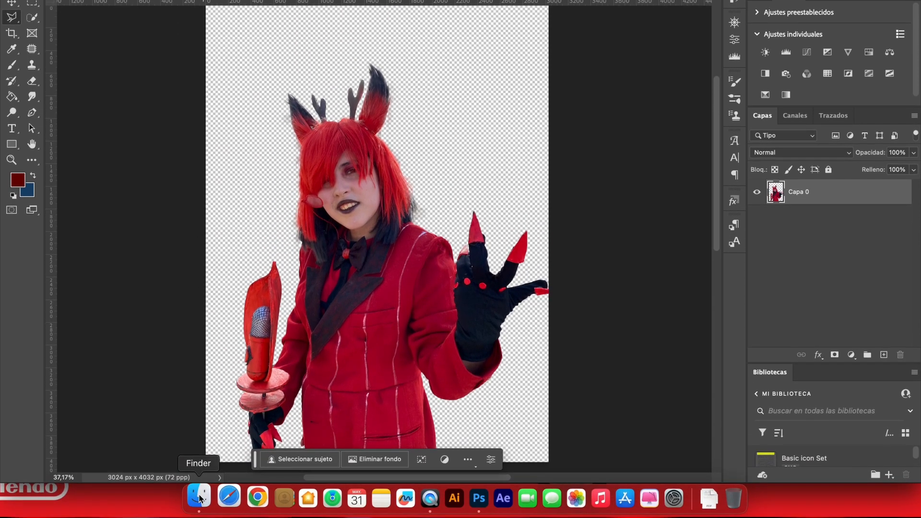
Step: Place edificios.jpeg from the materiales folder into the document and scale it to 139,34%, low on the canvas
click(199, 499)
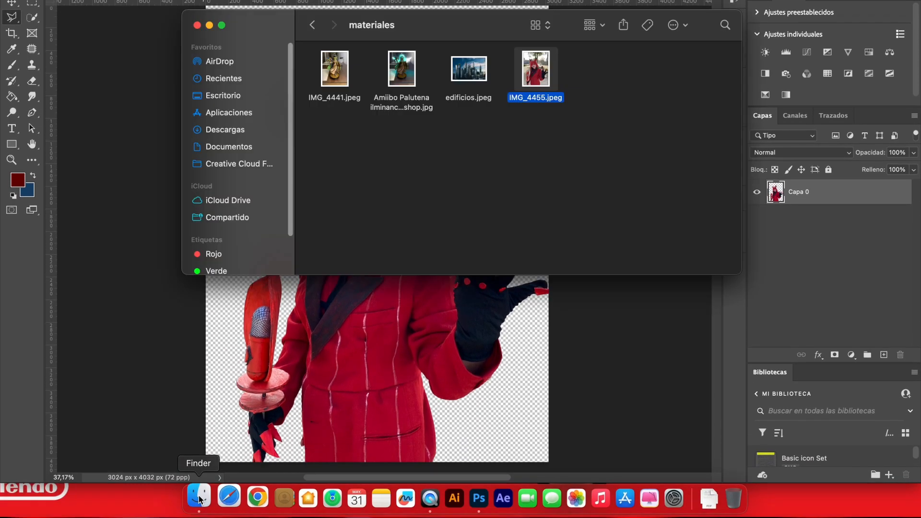
drag(468, 69, 399, 330)
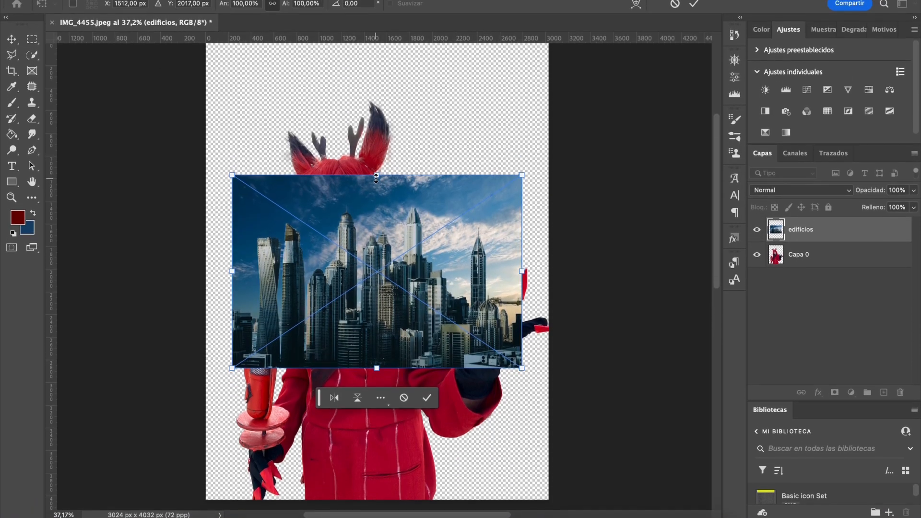
drag(376, 137, 404, 315)
drag(405, 398, 405, 397)
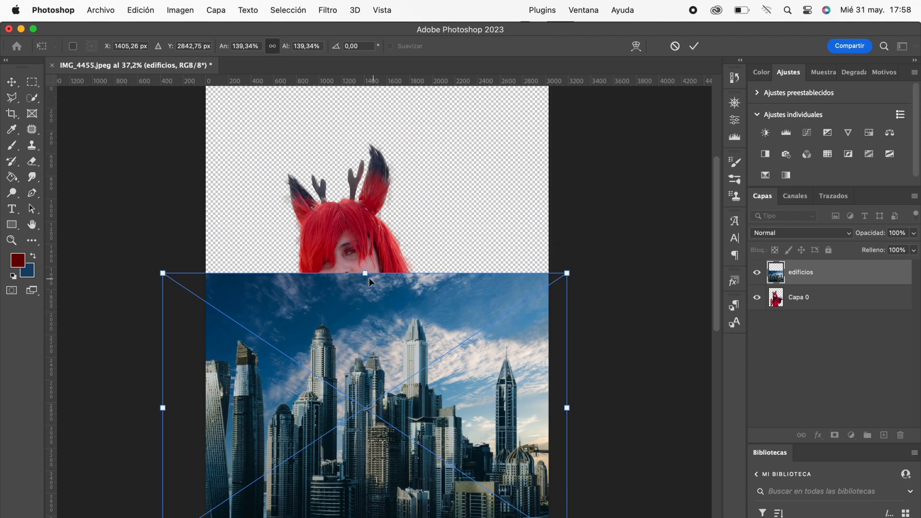
Step: Enlarge the placed city image upward to above the character's ears, commit it, and move the edificios layer below Capa 0
drag(365, 274, 385, 141)
click(691, 48)
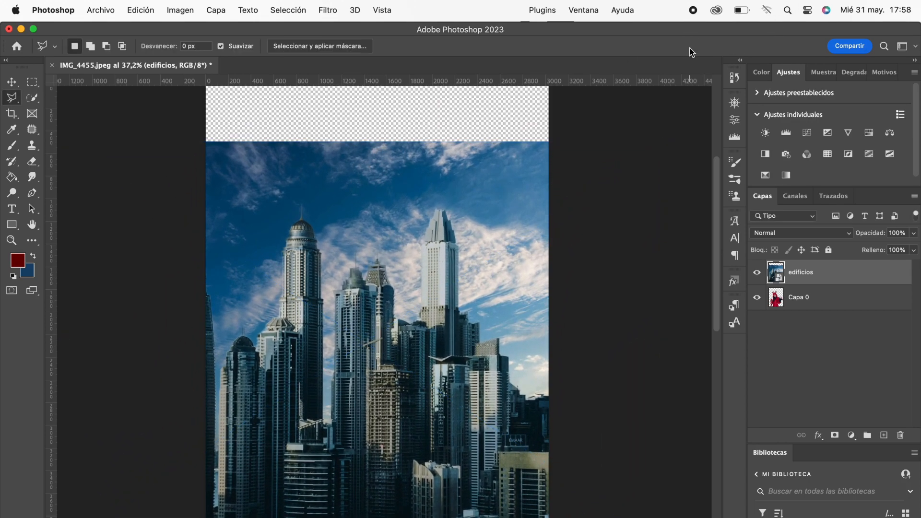
drag(820, 297, 819, 322)
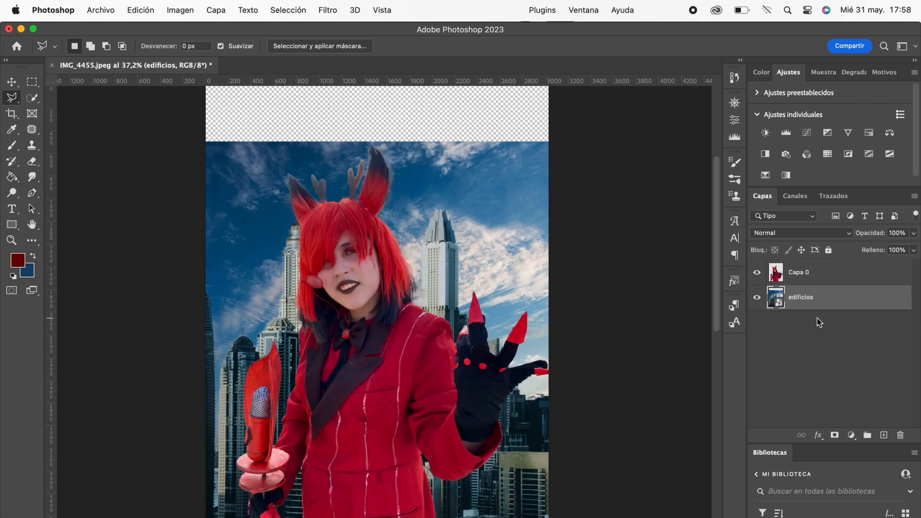
Step: Lower the opacity of Capa 0 to 22% and hide the layer
click(816, 278)
click(914, 233)
drag(914, 247, 868, 249)
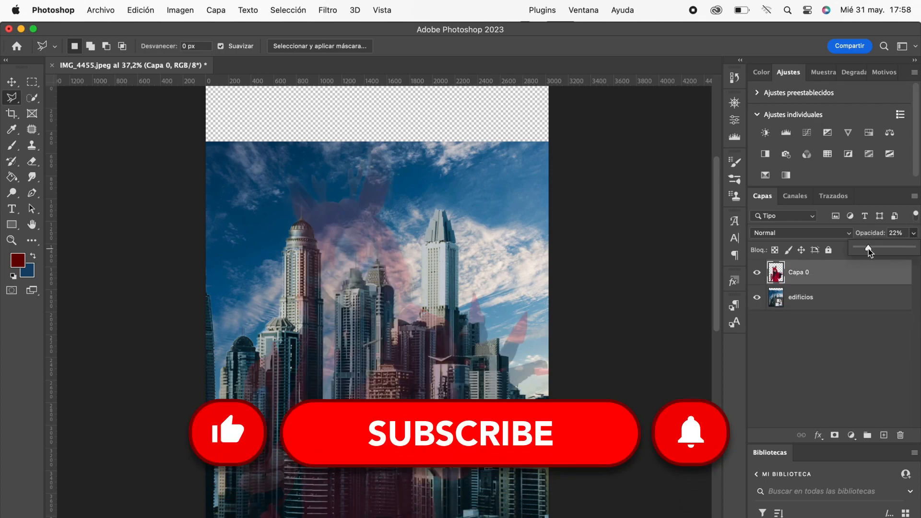
click(757, 272)
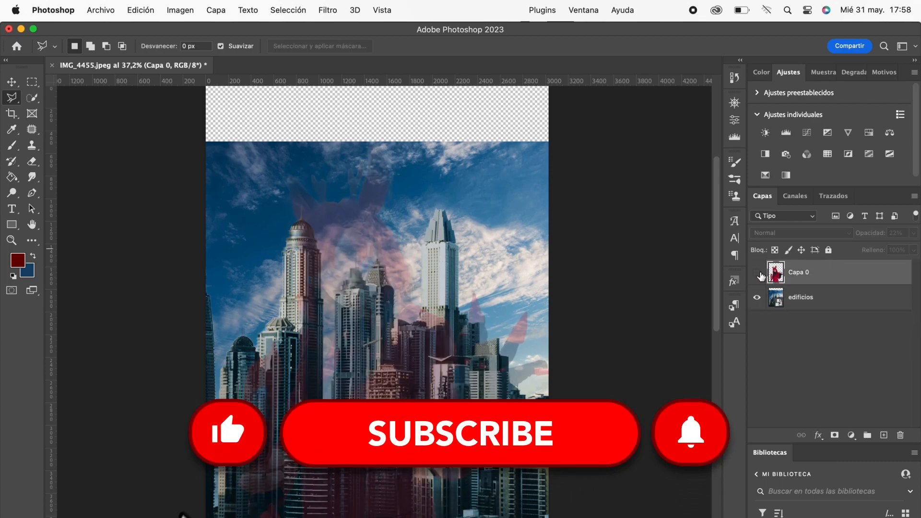
Step: Rasterize the edificios layer
click(804, 299)
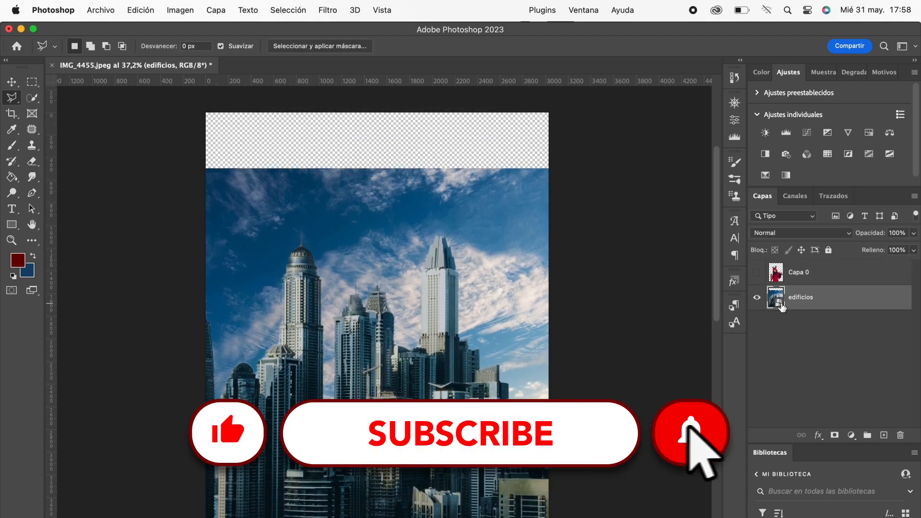
right_click(781, 307)
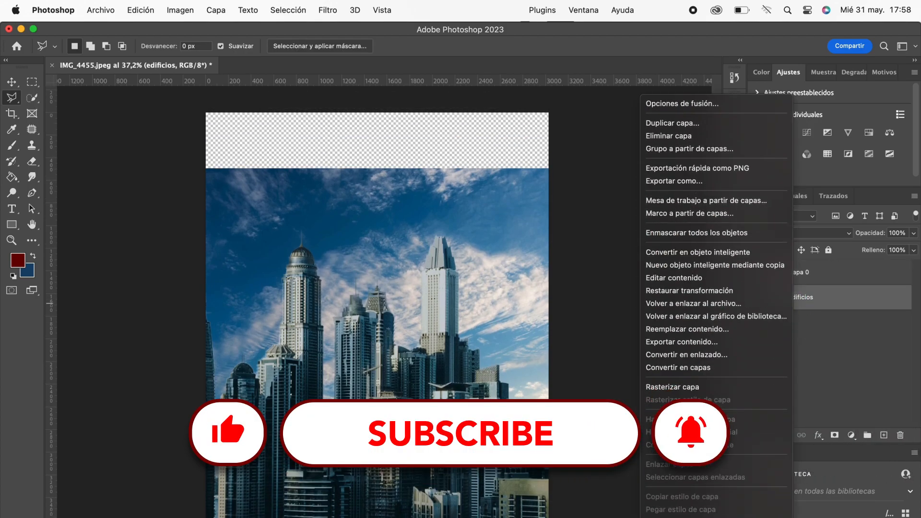
click(698, 388)
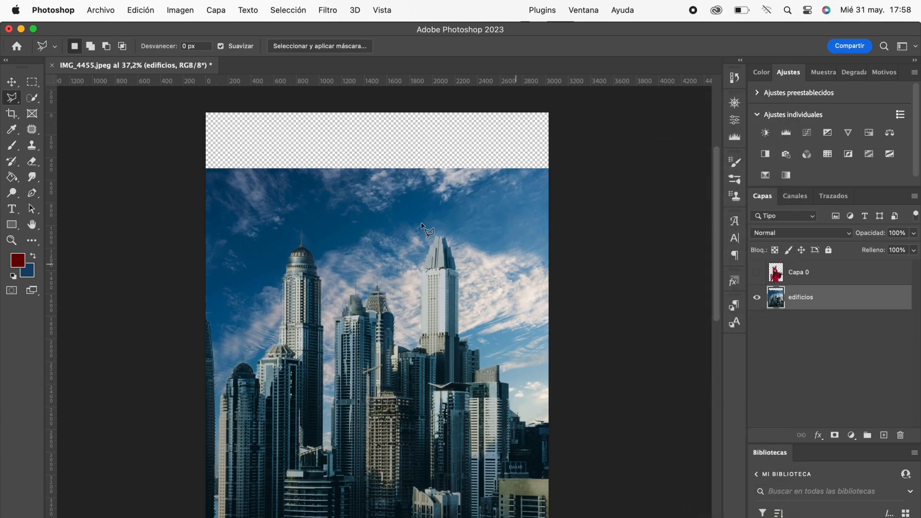
Step: Marquee-select the empty strip above the skyline, use Fill (Rellenar) to extend the sky into it, and clear the selection
click(34, 83)
drag(201, 110, 561, 172)
right_click(485, 152)
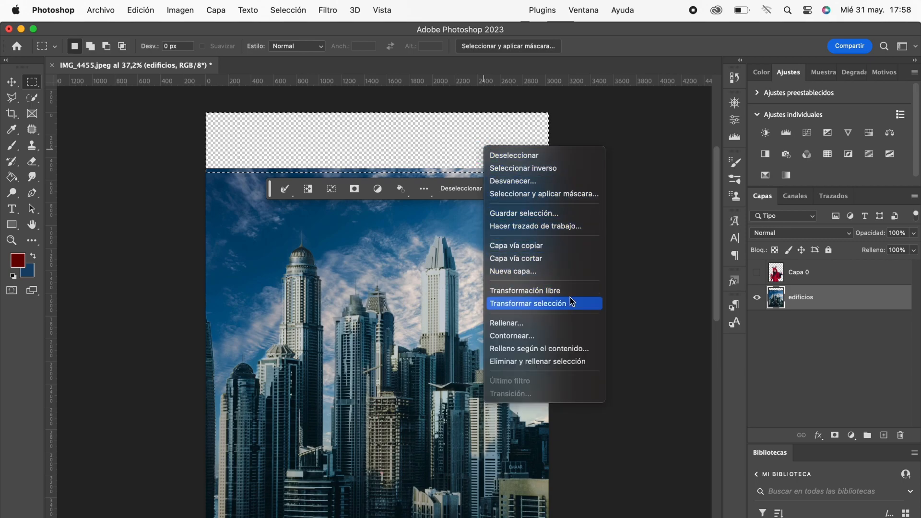
click(578, 323)
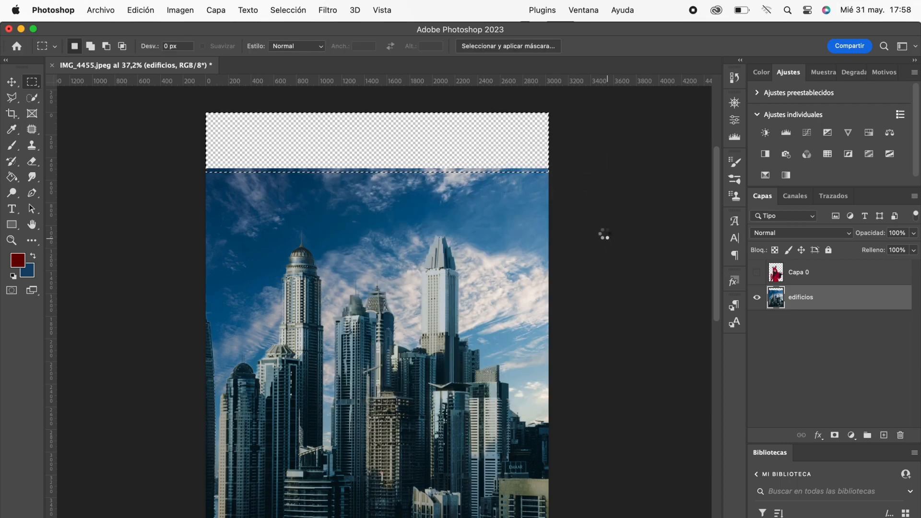
click(469, 163)
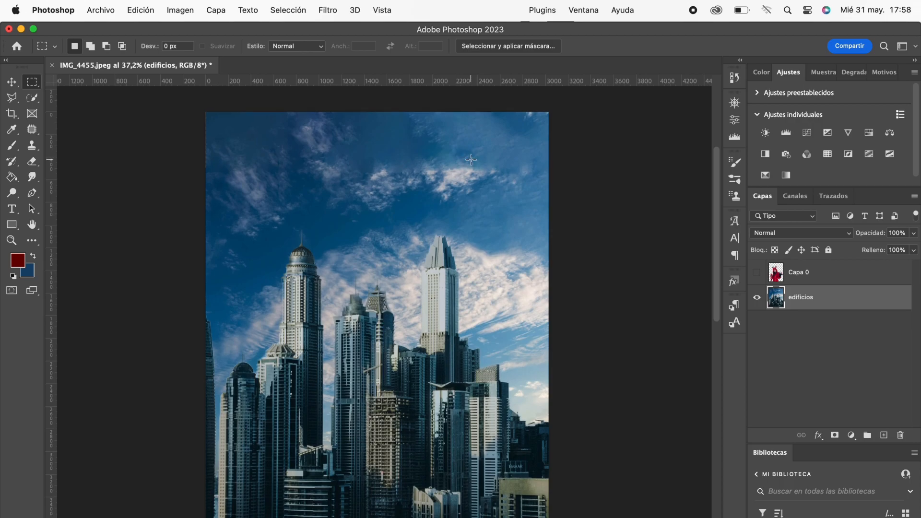
Step: Start a Color Range selection on edificios, sample a dark window of the unfinished building, and set the tolerance to 151
scroll(470, 161, down, 5)
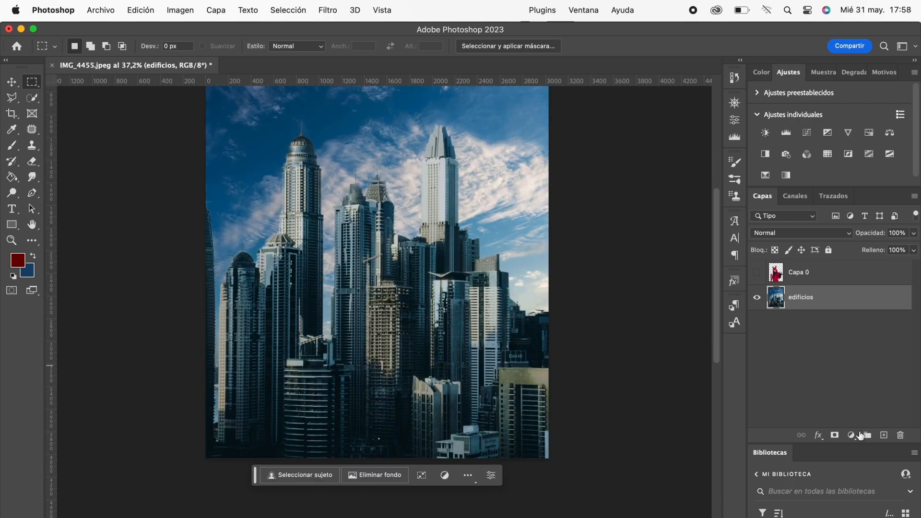
click(277, 5)
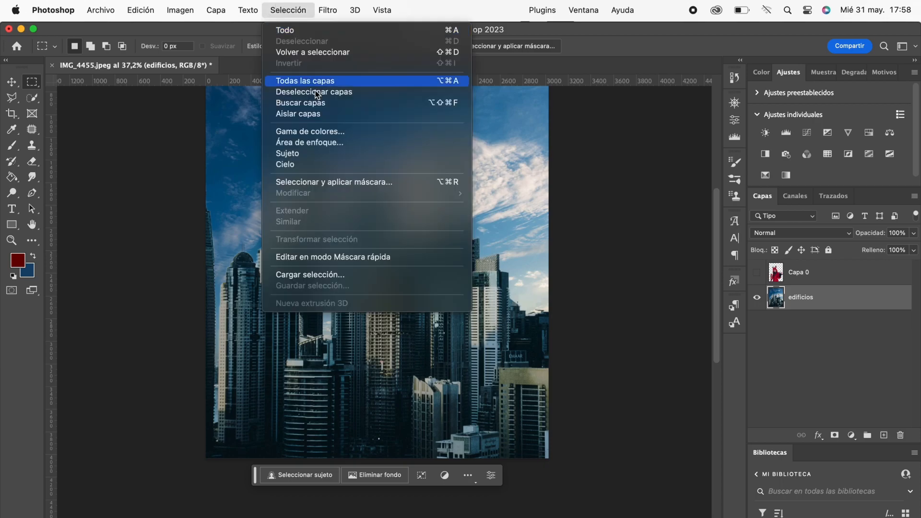
click(341, 133)
scroll(328, 276, up, 10)
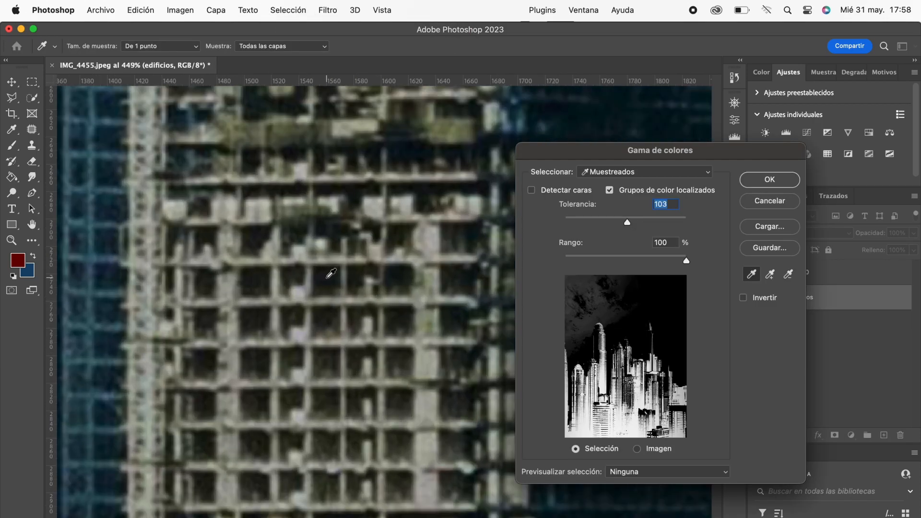
click(328, 277)
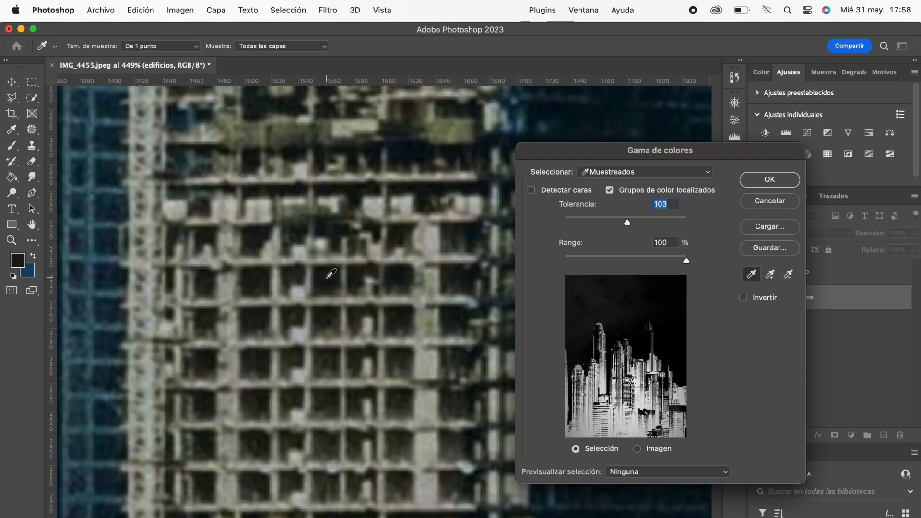
drag(645, 223, 656, 222)
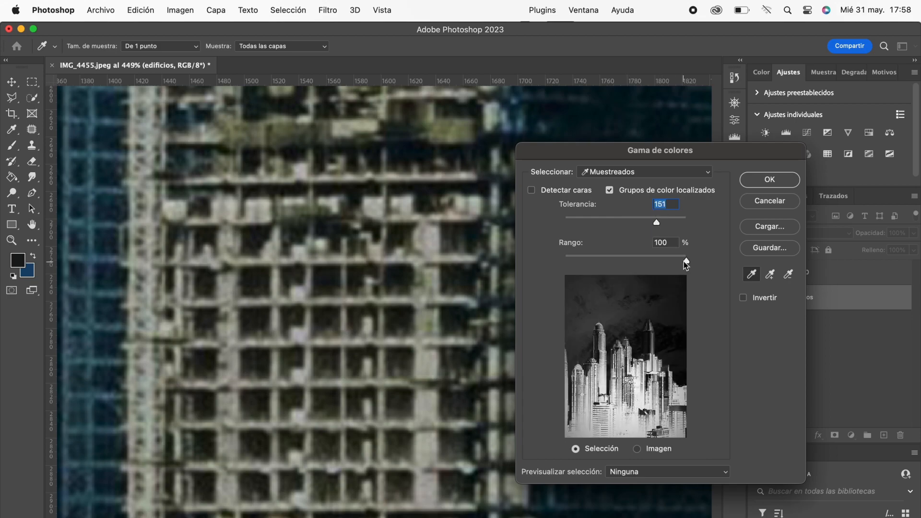
Step: Add more dark building tones to the Color Range sample, set the tolerance to 165, and apply the selection
scroll(449, 265, down, 7)
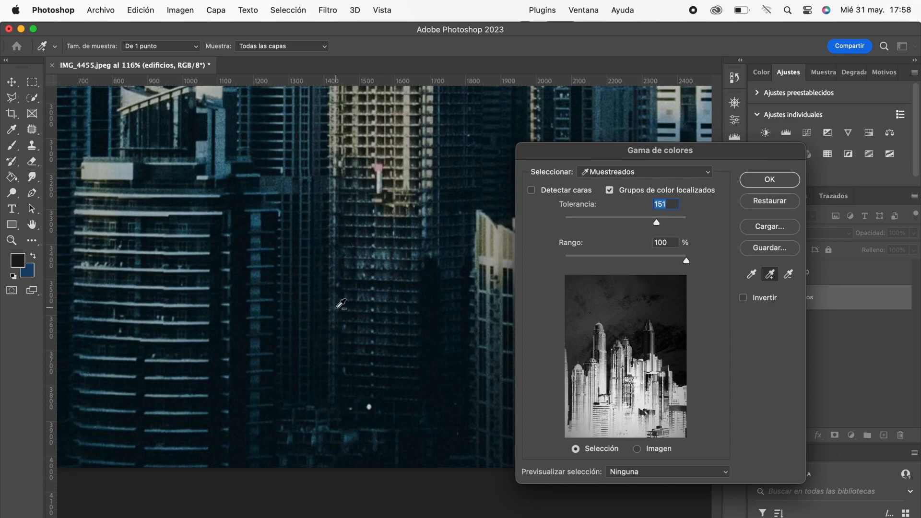
scroll(340, 304, up, 4)
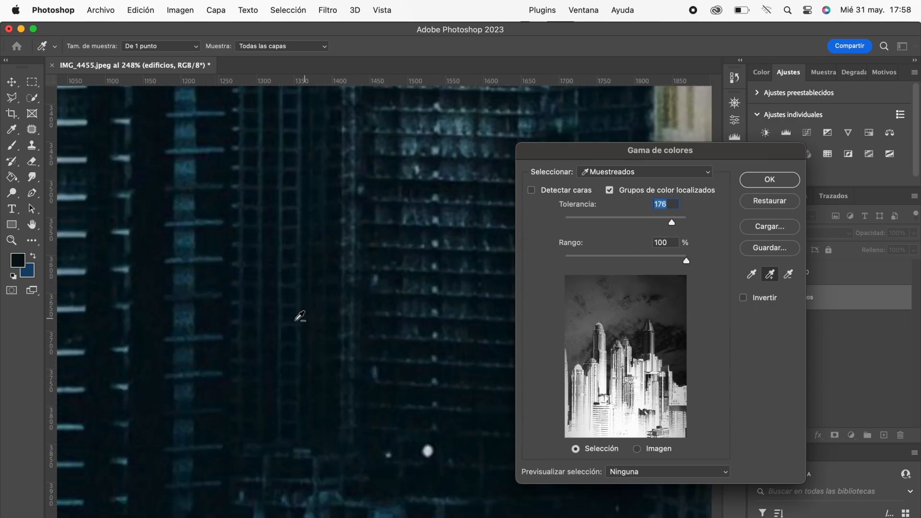
scroll(300, 317, down, 8)
scroll(233, 331, up, 6)
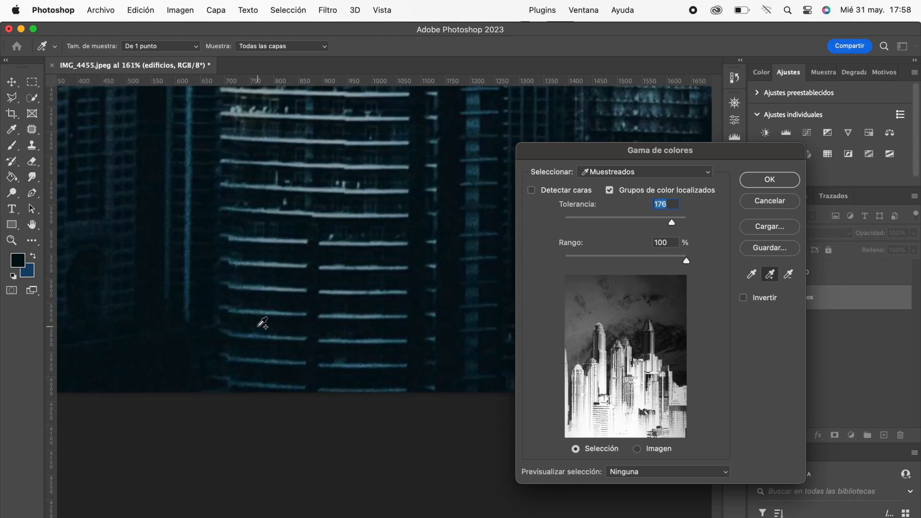
mouse_move(656, 224)
mouse_down()
mouse_move(636, 228)
mouse_move(673, 229)
mouse_up()
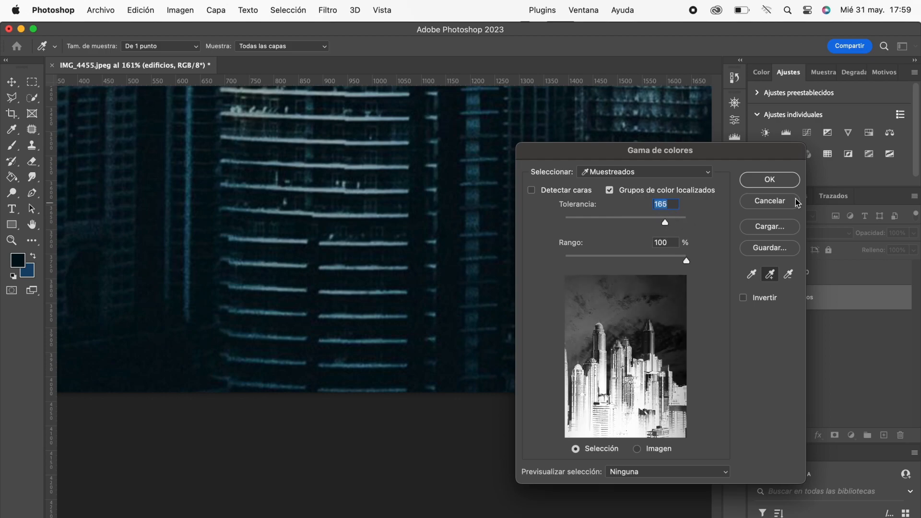
click(769, 181)
Step: Copy the selected building areas to a new layer and check it with the edificios layer hidden and shown again
scroll(530, 273, down, 5)
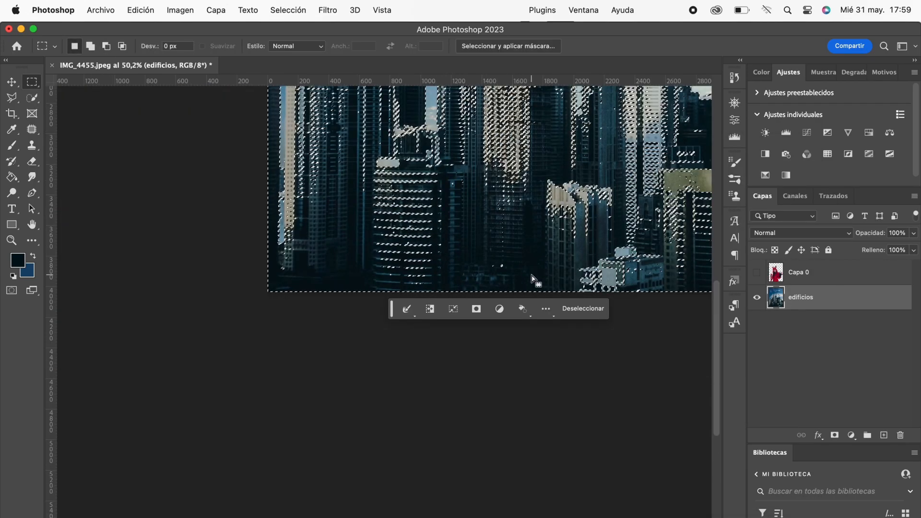
scroll(532, 277, up, 3)
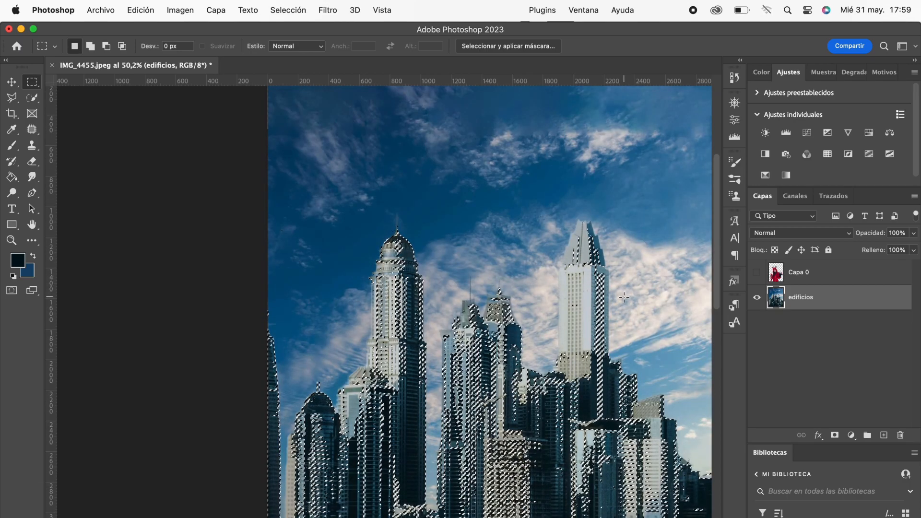
scroll(602, 405, down, 3)
scroll(602, 405, right, 2)
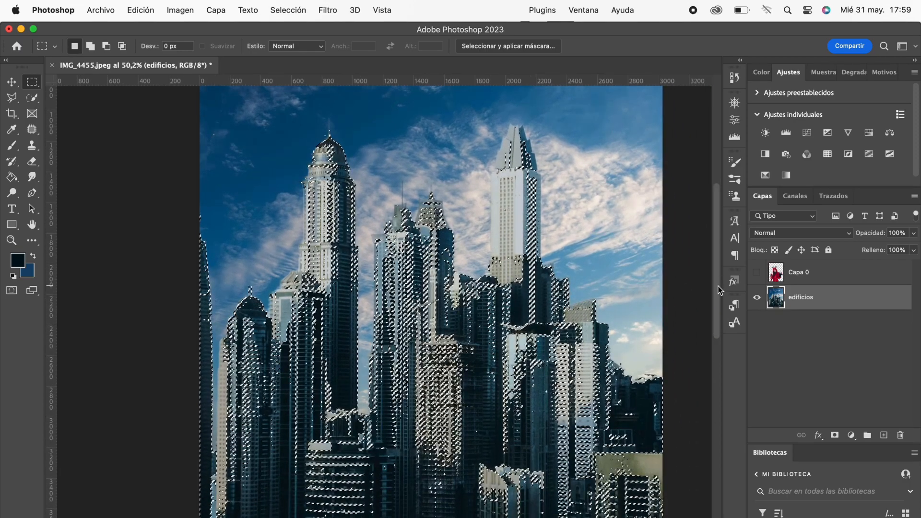
click(216, 10)
mouse_move(225, 30)
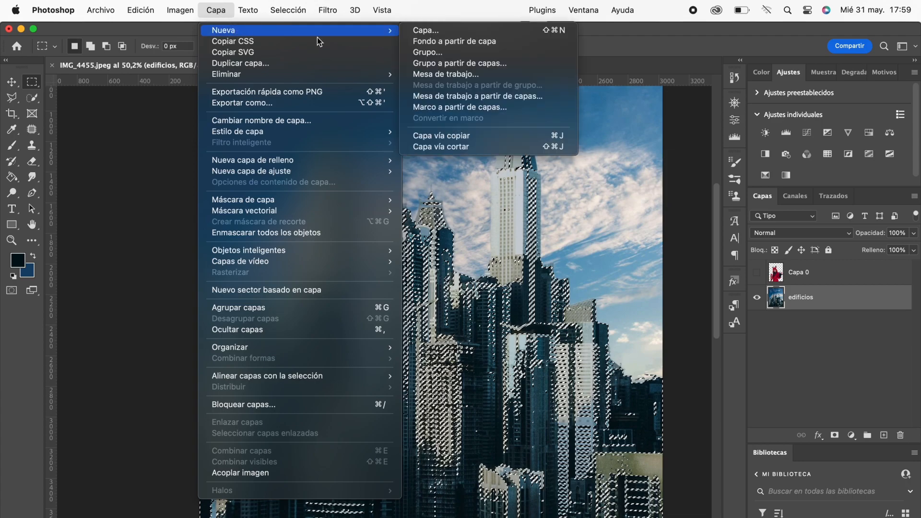
click(447, 136)
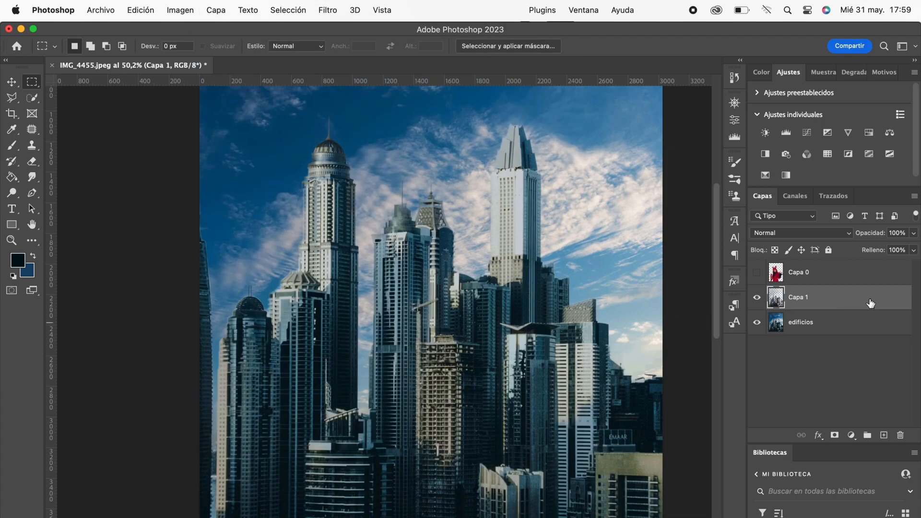
click(757, 322)
click(757, 324)
Step: Add a color overlay to Capa 1 and set its general blend mode to Sobreexpos. lineal (Añadir)
double_click(861, 301)
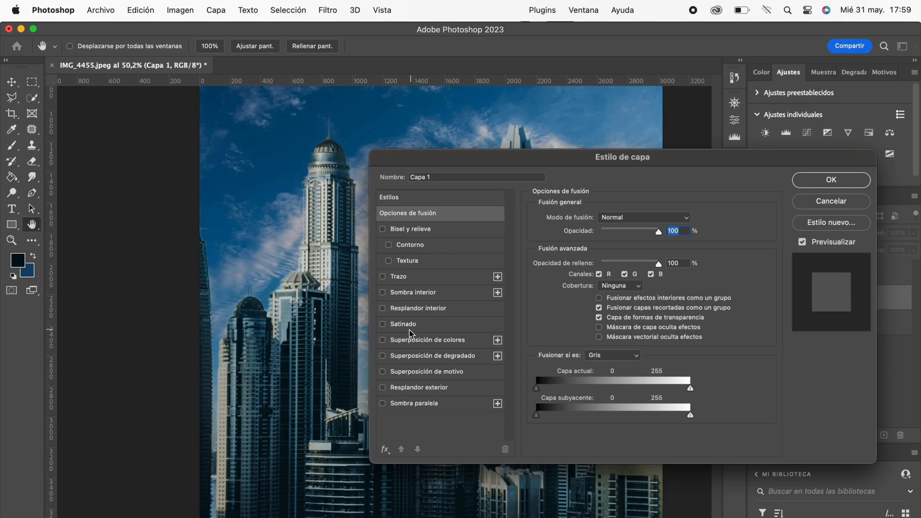
click(383, 340)
click(656, 222)
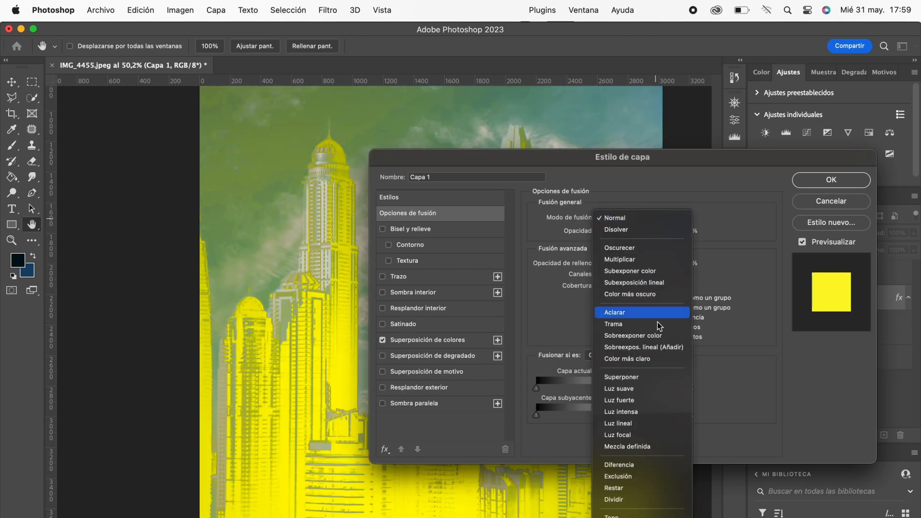
click(666, 348)
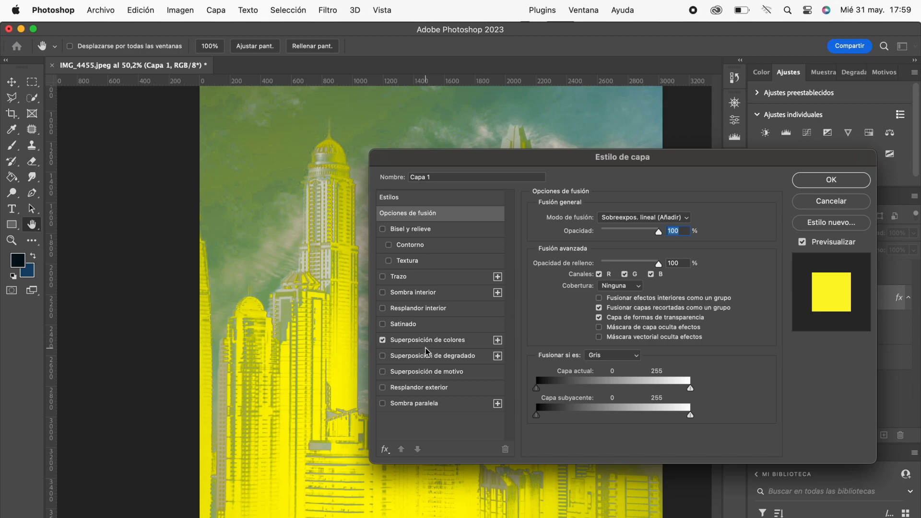
Step: Change the overlay color to a slightly darker yellow, apply the layer style, and check the effect without the edificios layer
click(455, 341)
click(689, 225)
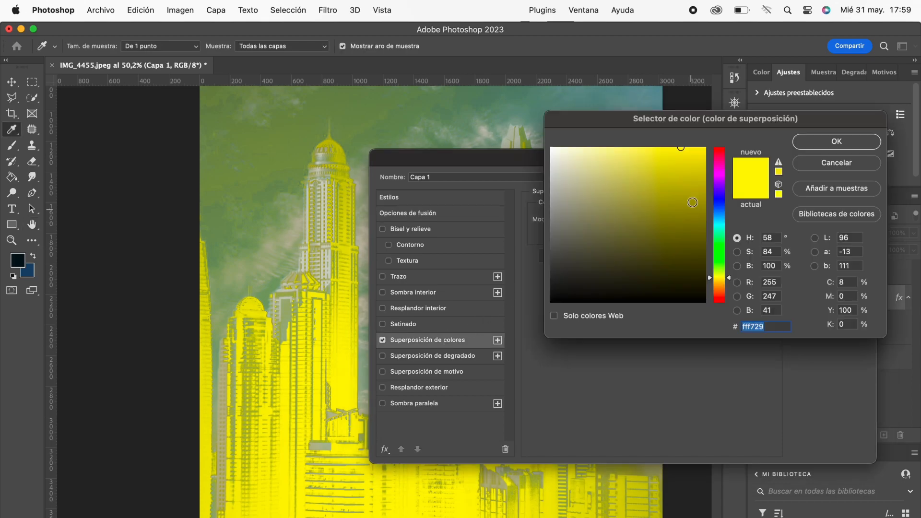
drag(681, 148, 695, 156)
click(837, 143)
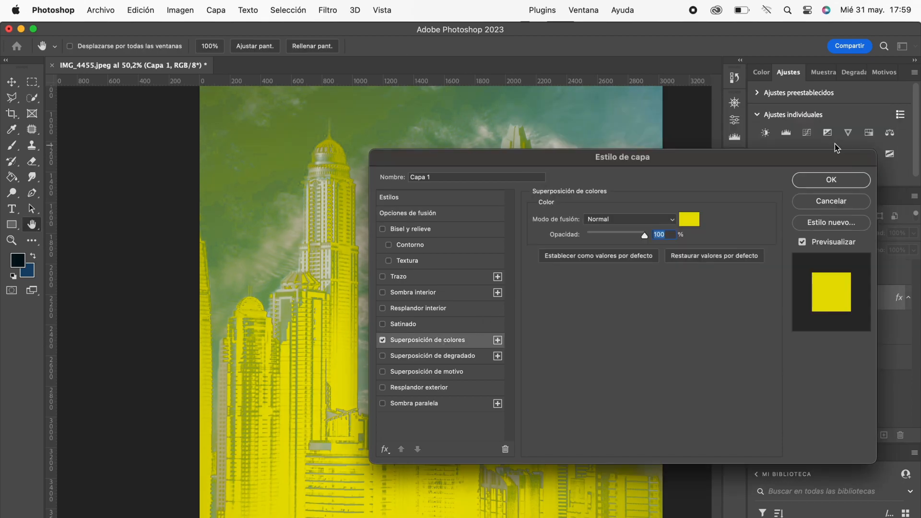
click(831, 181)
click(757, 345)
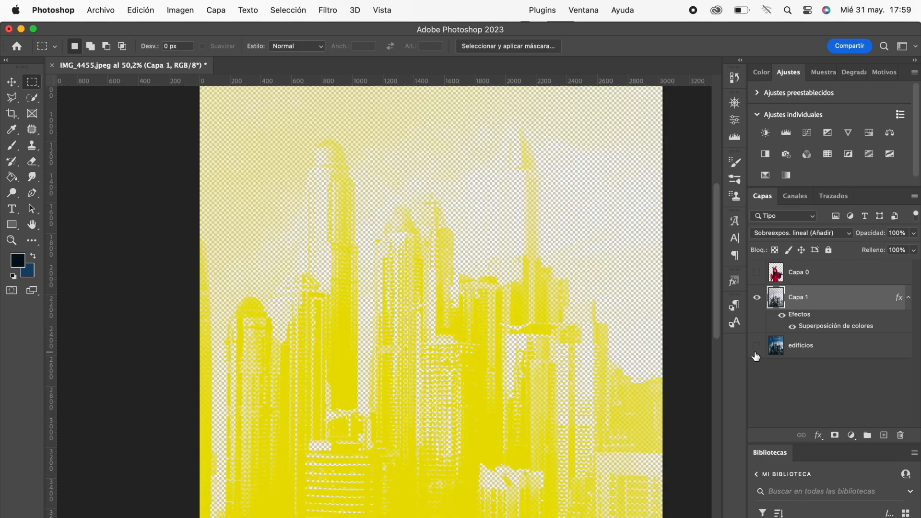
click(757, 345)
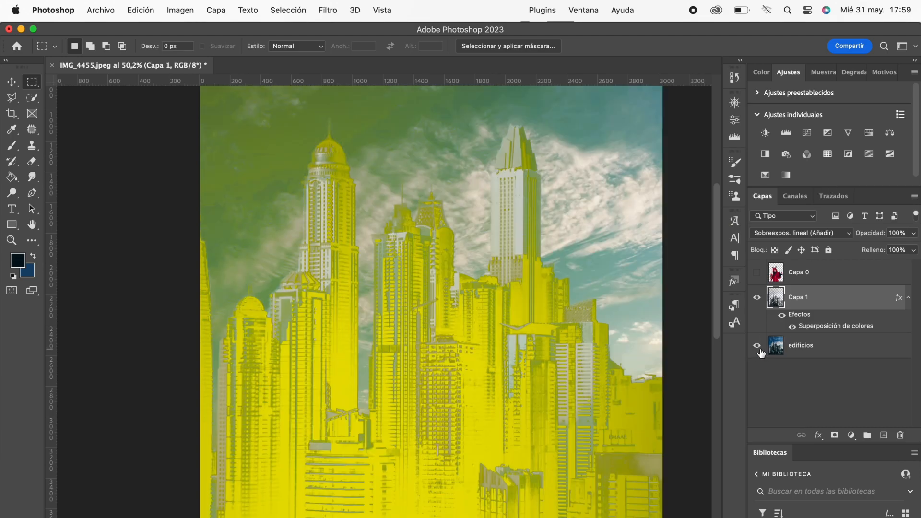
Step: Add a layer mask to Capa 1 and invert it to black
click(835, 435)
click(739, 121)
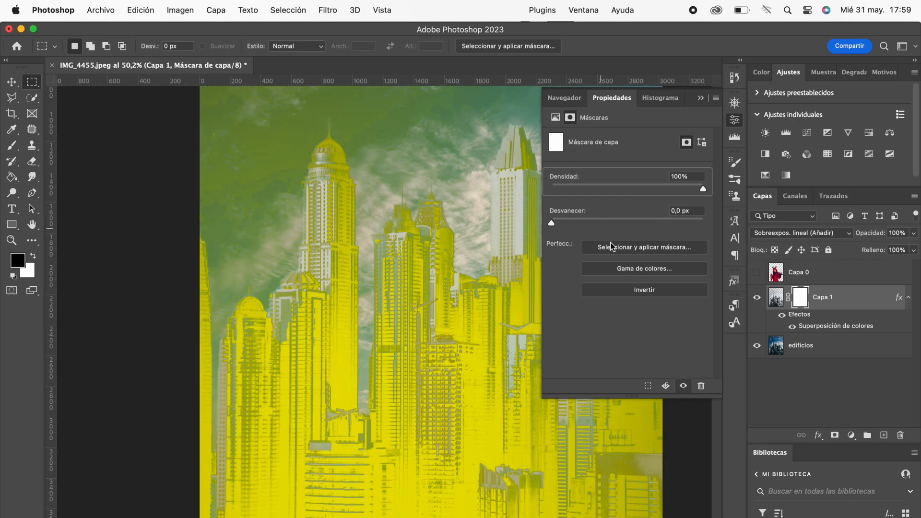
click(633, 290)
click(700, 98)
Step: Show Capa 0 again and make Capa 1 the active layer
click(777, 272)
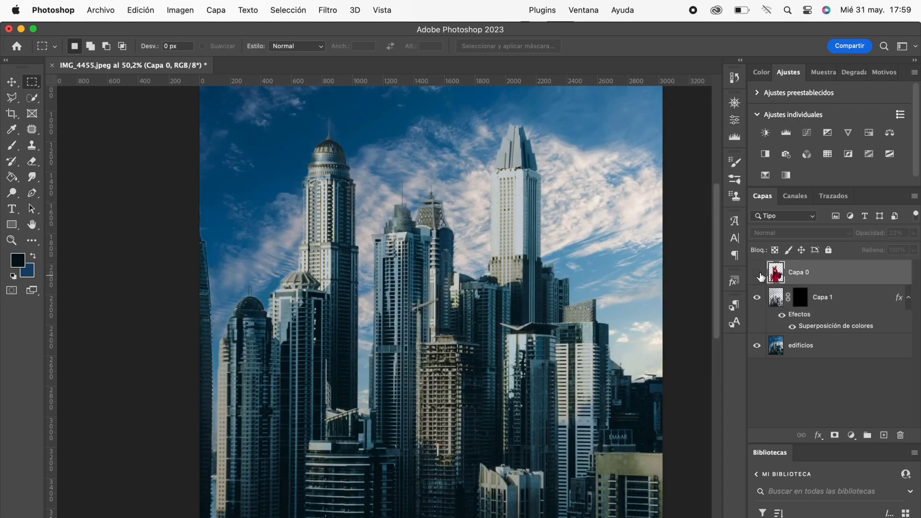
click(758, 273)
click(820, 300)
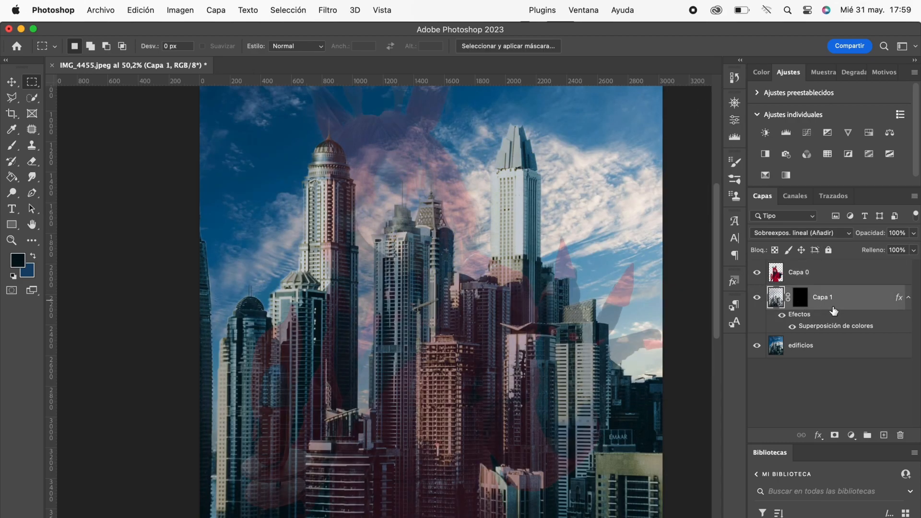
Step: Activate the Brush tool with a 42 px round brush at 11% hardness for painting window lights
click(12, 144)
right_click(493, 410)
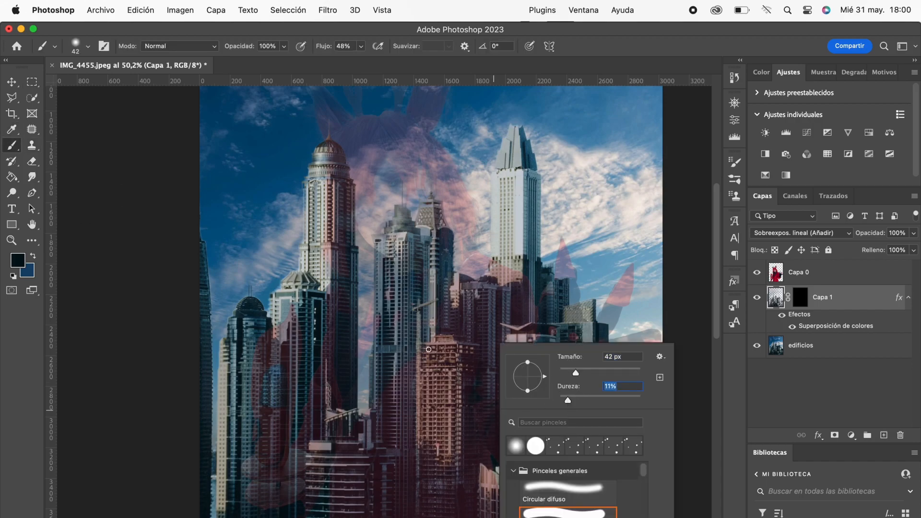
scroll(429, 350, down, 5)
scroll(478, 345, up, 5)
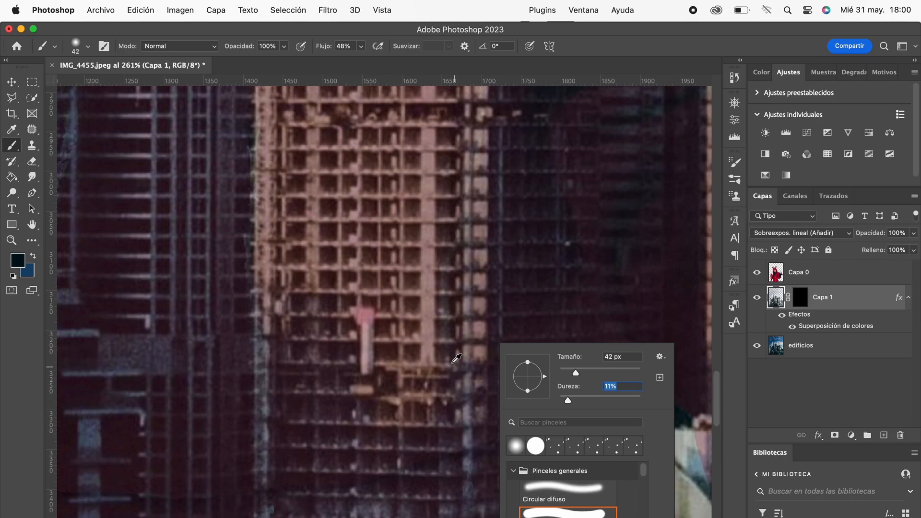
scroll(441, 358, down, 4)
scroll(439, 355, up, 1)
scroll(287, 166, up, 6)
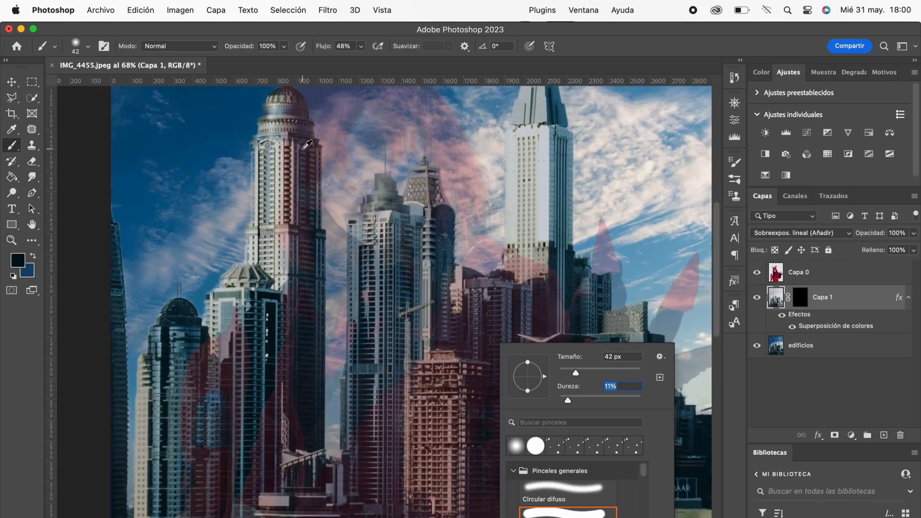
key(Return)
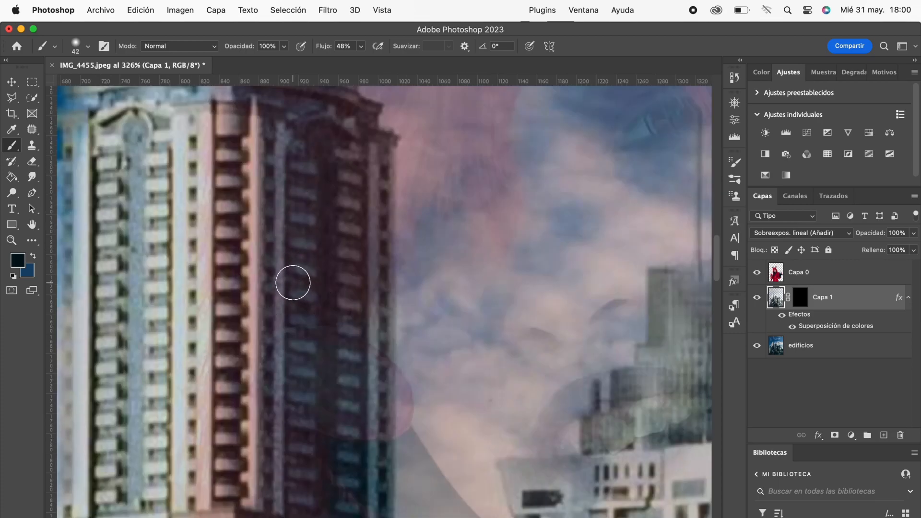
Step: Set the foreground color to white for painting on the mask
click(33, 278)
drag(623, 201, 532, 134)
click(747, 147)
scroll(295, 282, down, 4)
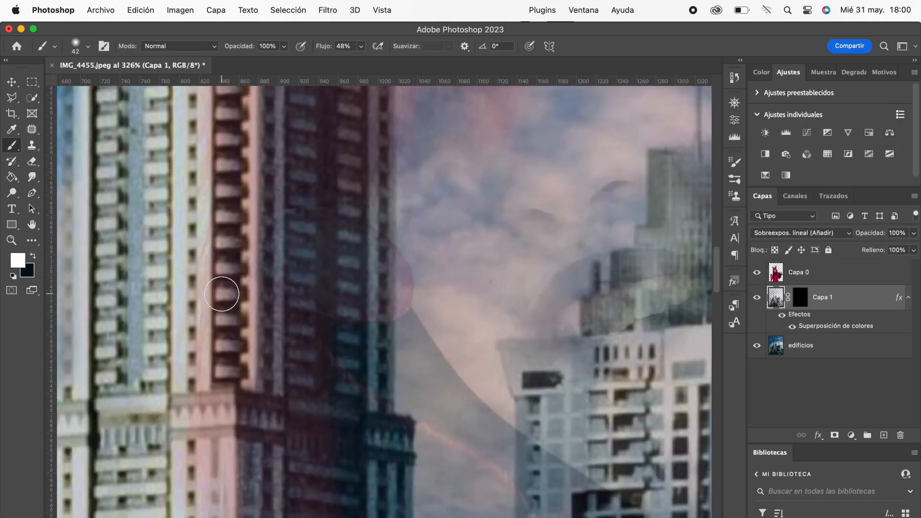
Step: Target the layer mask of Capa 1 and try brushing over building windows with white and black
scroll(236, 302, down, 5)
scroll(237, 302, left, 2)
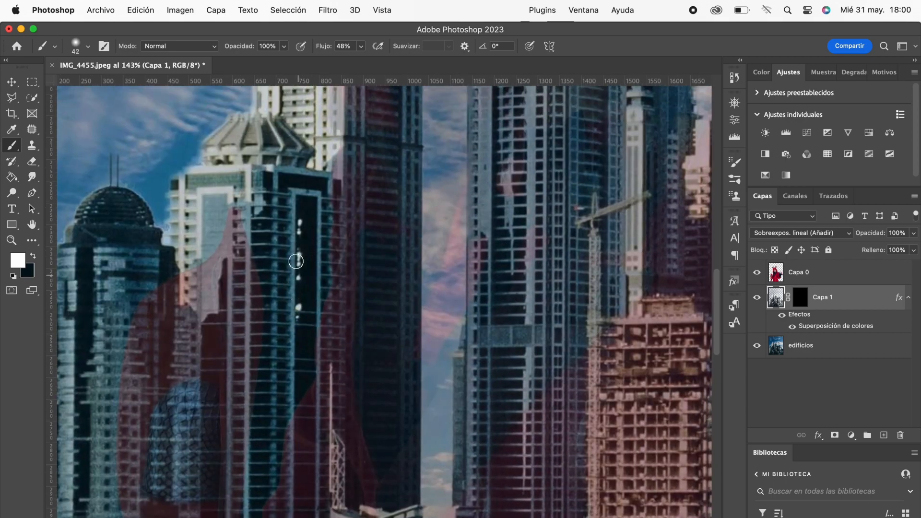
scroll(283, 228, up, 5)
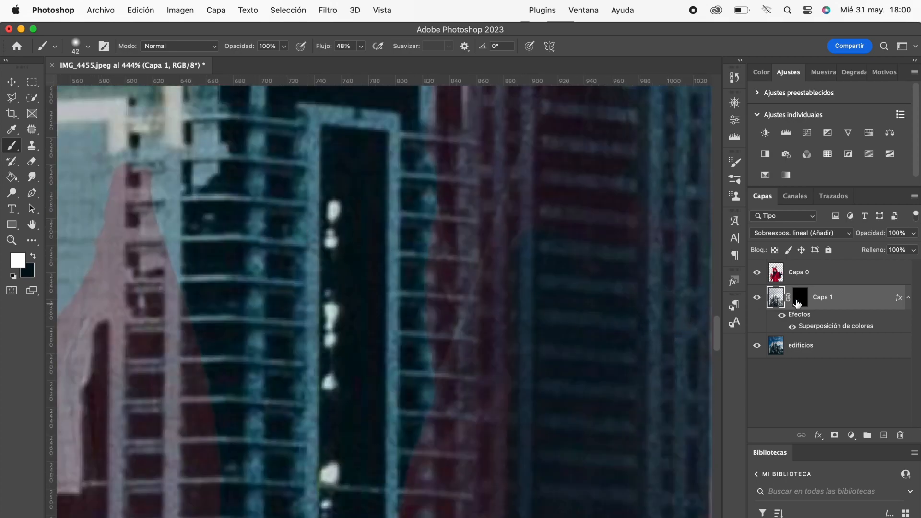
click(800, 299)
key(x)
mouse_move(265, 242)
mouse_down()
mouse_move(282, 252)
mouse_move(288, 303)
mouse_up()
key(x)
mouse_move(269, 225)
mouse_down()
mouse_move(331, 215)
mouse_move(228, 274)
mouse_up()
right_click(326, 222)
key(Return)
scroll(467, 342, down, 8)
scroll(274, 286, up, 8)
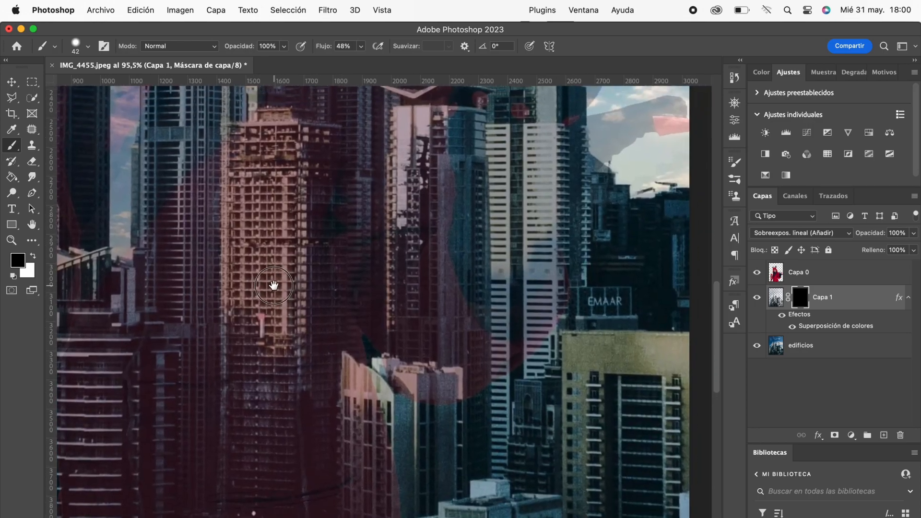
Step: Reduce the brush to 21 px and reveal yellow window rows low on the white striped tower, trimming their edges with black
right_click(598, 348)
key(Return)
key(x)
drag(502, 332, 442, 331)
key(x)
key(x)
mouse_move(440, 428)
mouse_down()
mouse_move(496, 429)
mouse_move(499, 418)
mouse_move(463, 414)
mouse_move(518, 433)
mouse_move(438, 411)
mouse_up()
scroll(465, 425, down, 3)
key(x)
scroll(512, 434, down, 3)
key(x)
key(x)
scroll(467, 427, down, 5)
scroll(467, 427, up, 5)
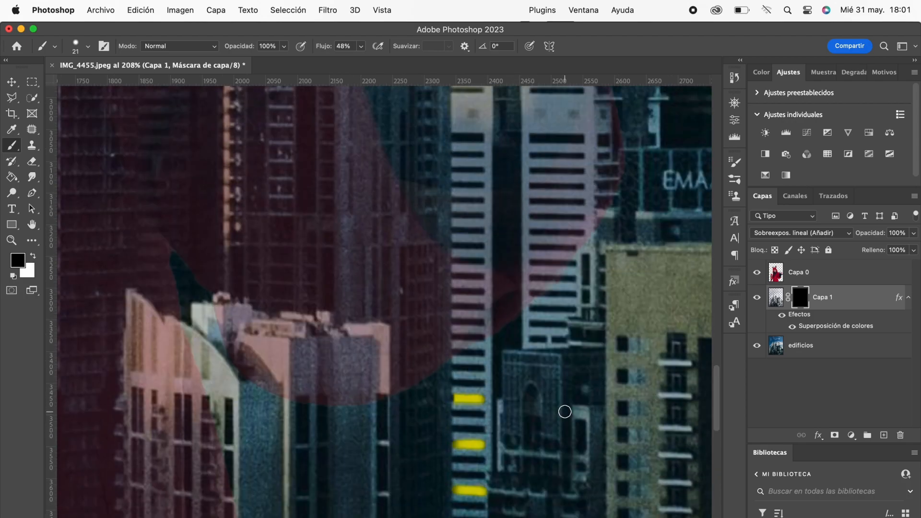
Step: Light a window row near the base of the striped tower's right-hand column
scroll(588, 311, up, 5)
key(x)
drag(564, 306, 504, 306)
key(x)
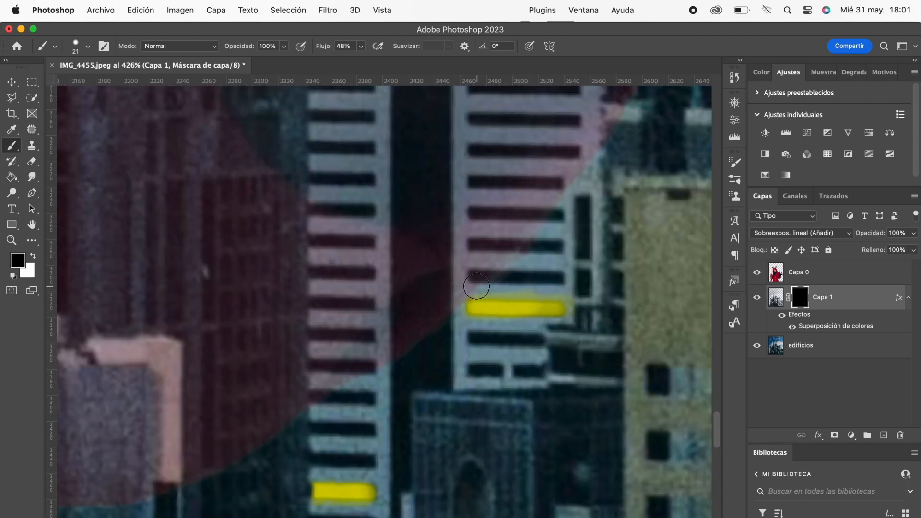
Step: Light several window rows across both columns in the middle section of the striped tower
scroll(566, 317, up, 5)
scroll(373, 228, up, 5)
key(x)
mouse_move(372, 227)
mouse_down()
mouse_move(338, 225)
mouse_move(365, 229)
mouse_up()
scroll(336, 226, up, 3)
scroll(345, 226, up, 5)
drag(365, 273, 307, 273)
click(498, 269)
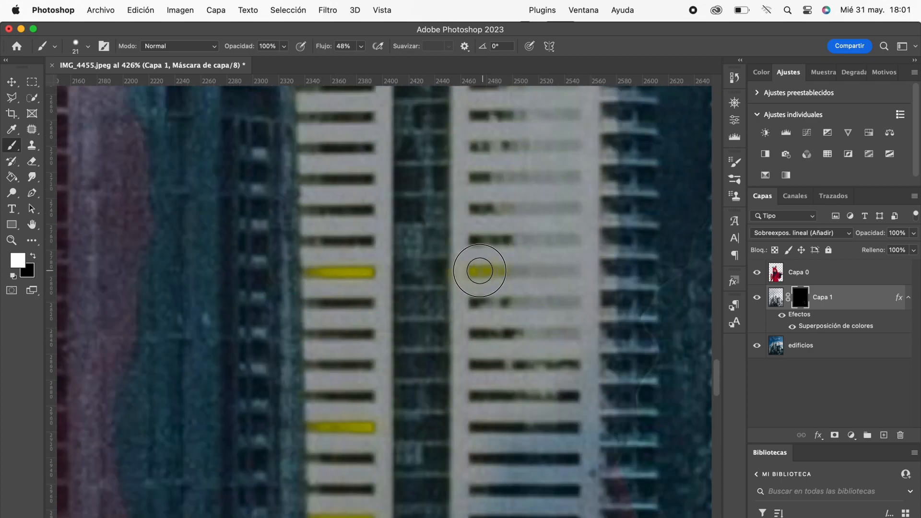
Step: Light more window rows in the striped tower's upper section, up to just below its top floors
drag(580, 397, 483, 397)
scroll(483, 397, up, 5)
mouse_move(311, 315)
mouse_down()
mouse_move(374, 315)
mouse_move(298, 336)
mouse_up()
scroll(487, 363, up, 4)
click(480, 336)
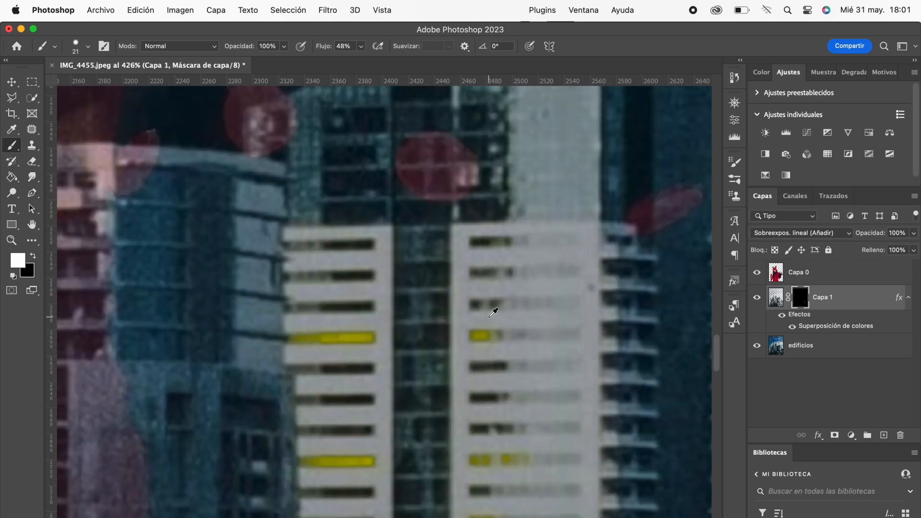
Step: Light two small stacked windows on the dark building beside the striped tower and trim them with black
scroll(494, 308, down, 5)
scroll(512, 328, down, 10)
click(517, 362)
click(519, 381)
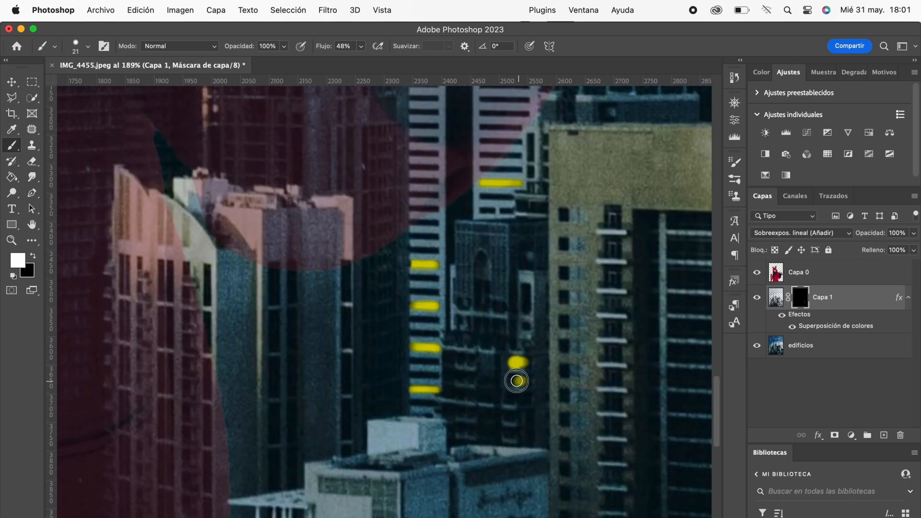
scroll(523, 377, up, 5)
key(x)
scroll(511, 409, down, 3)
click(460, 370)
Step: Add a yellow light to a lower window of the olive building
scroll(460, 370, down, 5)
scroll(470, 325, up, 3)
key(x)
click(472, 312)
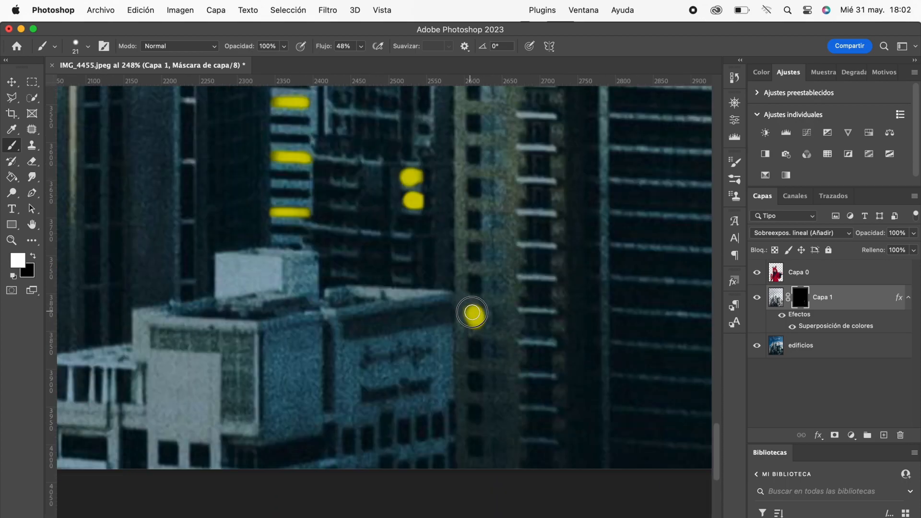
Step: Light two tall vertical windows on the slanted-roof building and clean their edges with black
scroll(511, 326, down, 5)
scroll(293, 315, up, 5)
drag(209, 322, 210, 357)
key(x)
click(227, 346)
key(x)
drag(210, 259, 209, 304)
key(x)
click(209, 314)
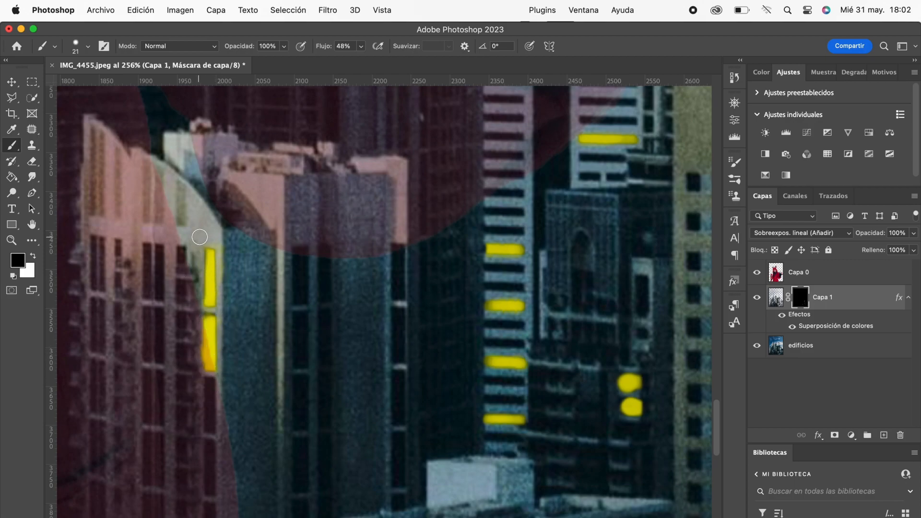
Step: Add one small window light farther left in the skyline and trim it with black
scroll(278, 319, down, 3)
mouse_move(277, 318)
mouse_down()
mouse_move(419, 358)
mouse_move(533, 374)
mouse_up()
scroll(277, 366, up, 5)
key(x)
click(248, 360)
key(x)
click(259, 355)
scroll(260, 361, up, 5)
scroll(257, 362, down, 5)
scroll(298, 359, up, 3)
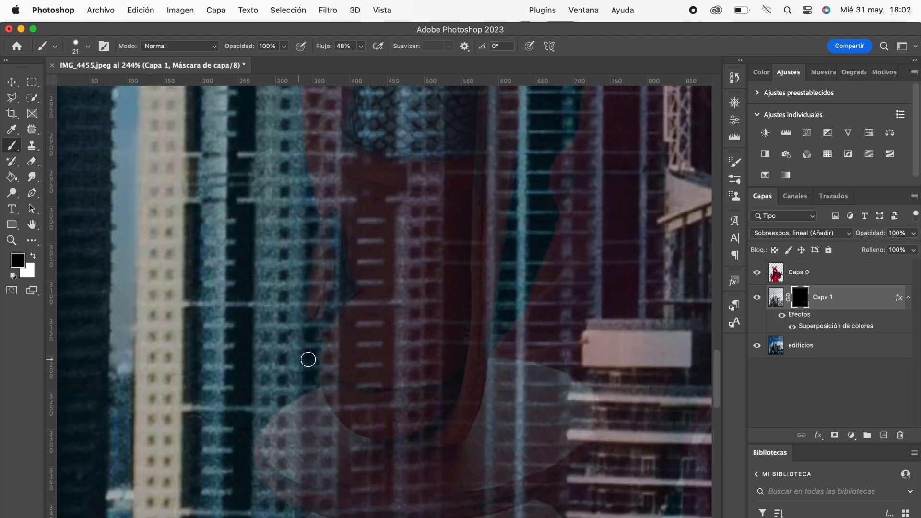
Step: Light one wide window on the dark glass tower behind the character and square its edges with black
key(x)
click(543, 293)
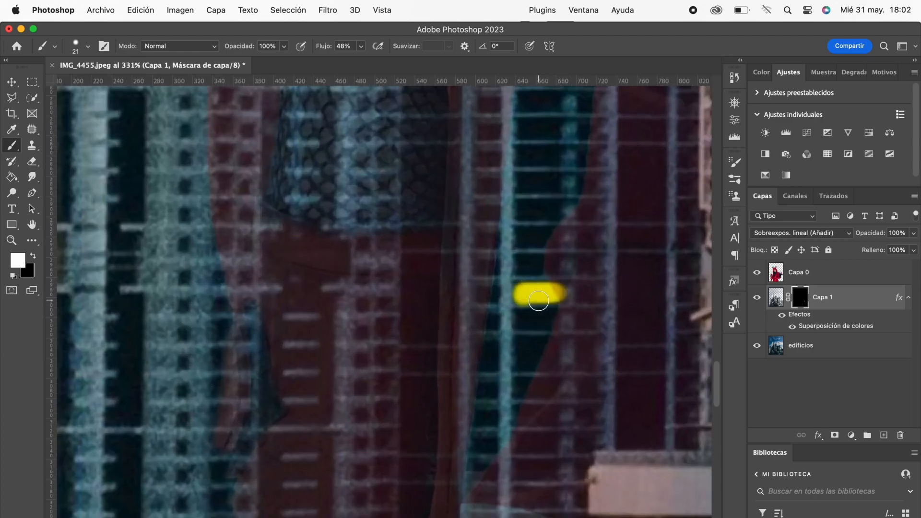
scroll(537, 288, up, 5)
click(528, 259)
scroll(580, 251, up, 3)
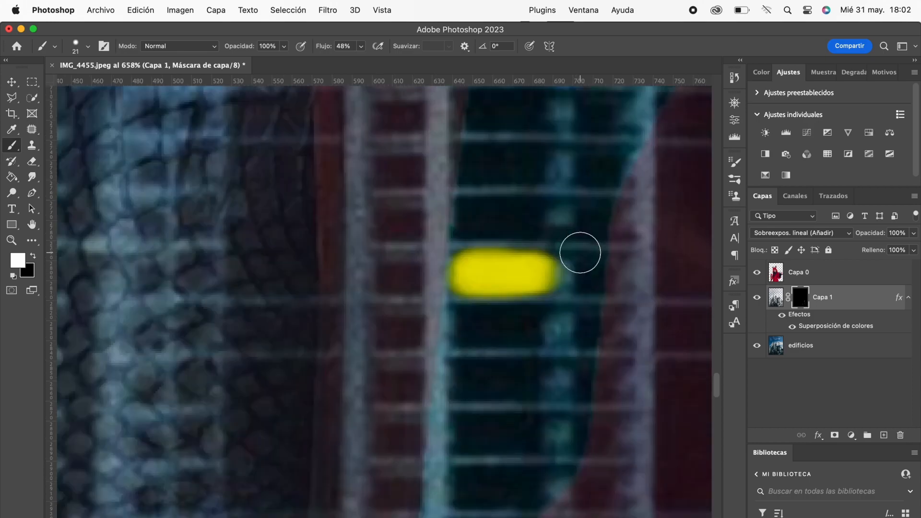
key(x)
right_click(528, 231)
key(Escape)
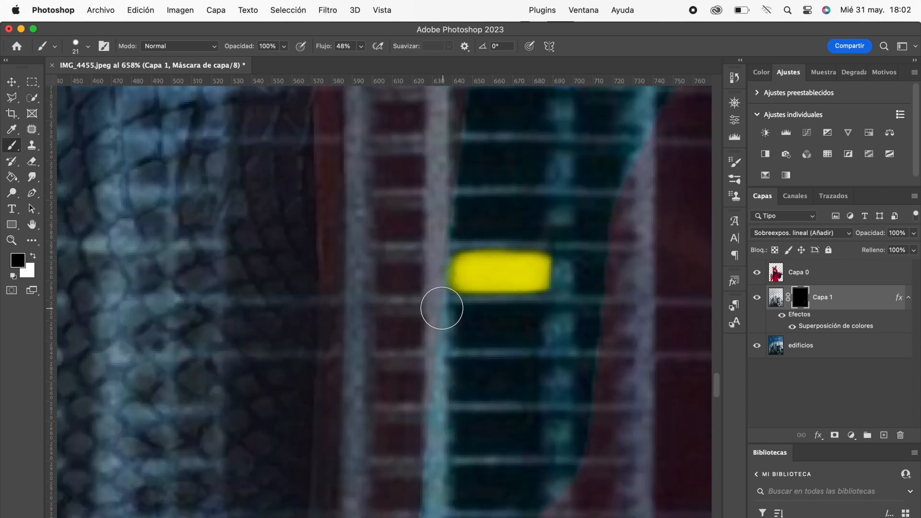
Step: Light a second window higher on the dark glass tower and clean its edges with black
scroll(582, 298, up, 5)
key(x)
drag(595, 200, 624, 190)
key(x)
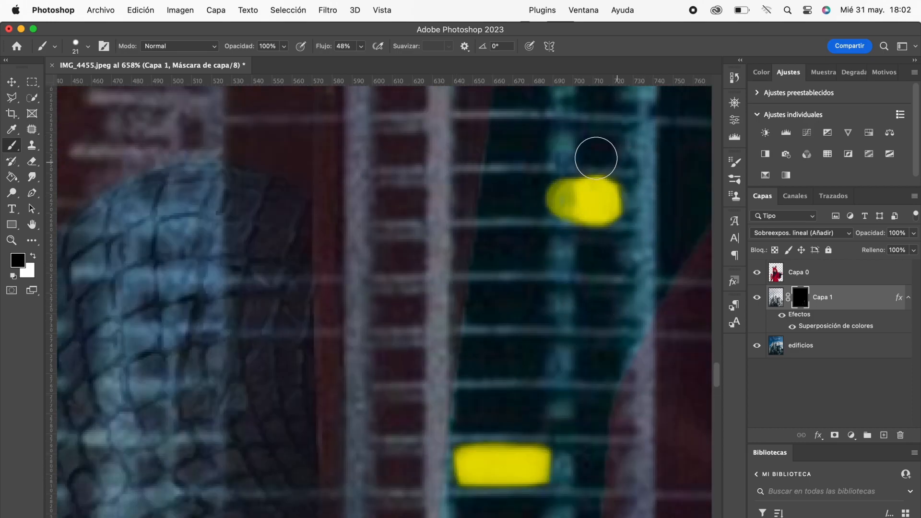
drag(596, 154, 555, 251)
Step: Light a small window and two stacked windows farther up the dark glass tower, trimming them with black
scroll(645, 251, up, 8)
right_click(630, 263)
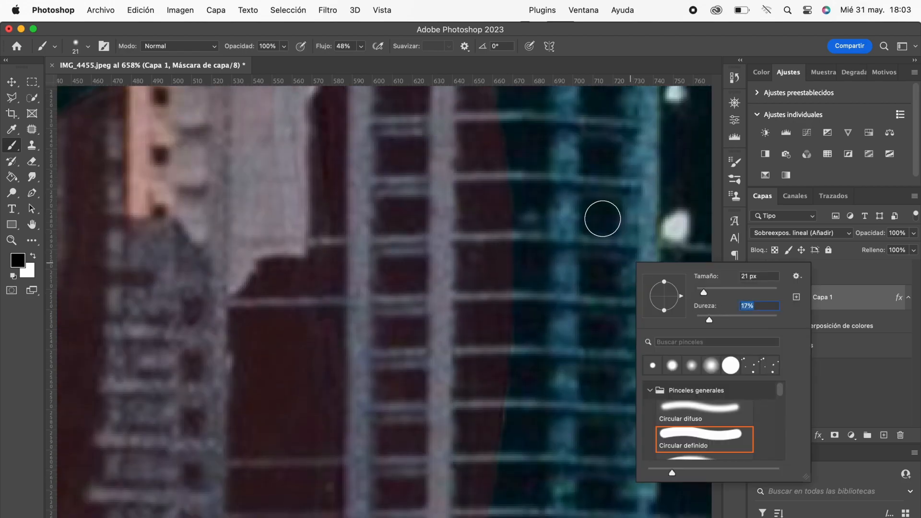
key(Escape)
key(x)
click(599, 214)
scroll(609, 219, down, 6)
key(x)
mouse_move(565, 252)
mouse_down()
mouse_move(559, 318)
mouse_move(578, 323)
mouse_up()
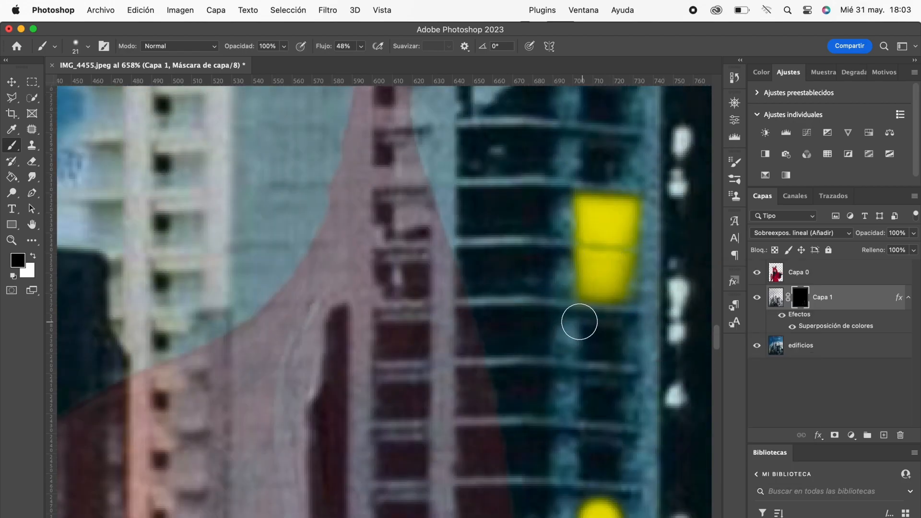
Step: Light one window just below the top of the dark glass tower
scroll(578, 323, up, 6)
key(x)
click(600, 263)
drag(600, 263, 599, 278)
key(x)
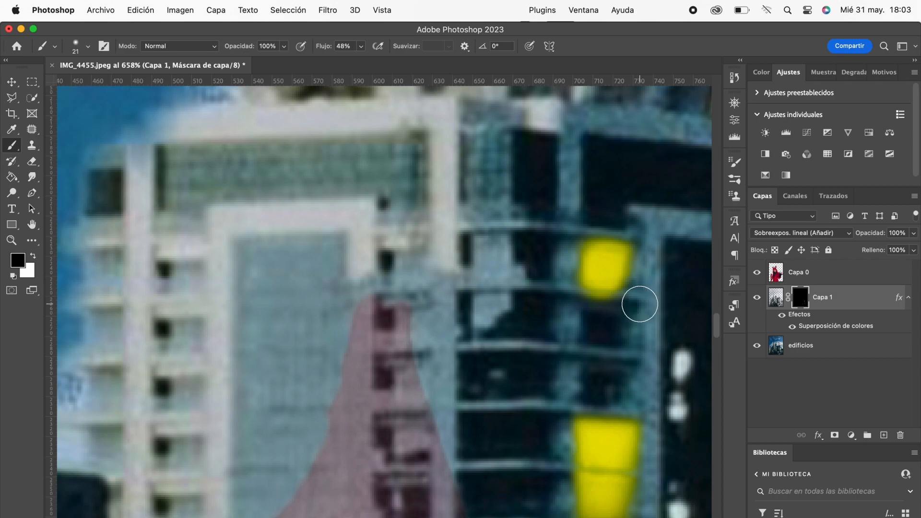
Step: Light the upper-floor openings of the pale low-rise building near the picture's lower edge, trimming the spill with black
scroll(599, 278, down, 10)
scroll(629, 325, up, 10)
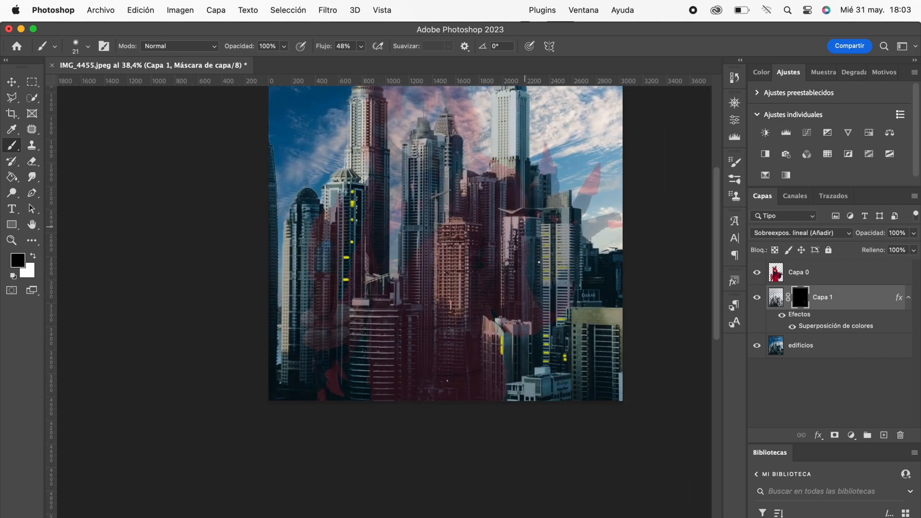
key(x)
mouse_move(444, 360)
mouse_down()
mouse_move(430, 369)
mouse_move(421, 360)
mouse_move(432, 379)
mouse_up()
key(x)
key(x)
mouse_move(336, 357)
mouse_down()
mouse_move(318, 323)
mouse_move(351, 350)
mouse_move(342, 334)
mouse_move(313, 319)
mouse_move(325, 366)
mouse_up()
key(x)
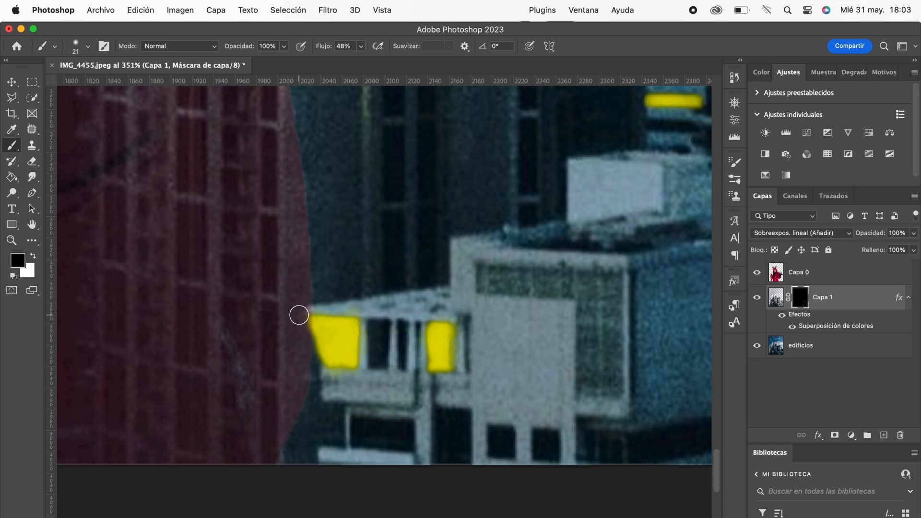
key(x)
mouse_move(405, 344)
mouse_down()
mouse_move(405, 363)
mouse_move(380, 325)
mouse_move(369, 361)
mouse_move(370, 326)
mouse_move(415, 341)
mouse_move(420, 328)
mouse_move(442, 358)
mouse_up()
scroll(441, 358, down, 5)
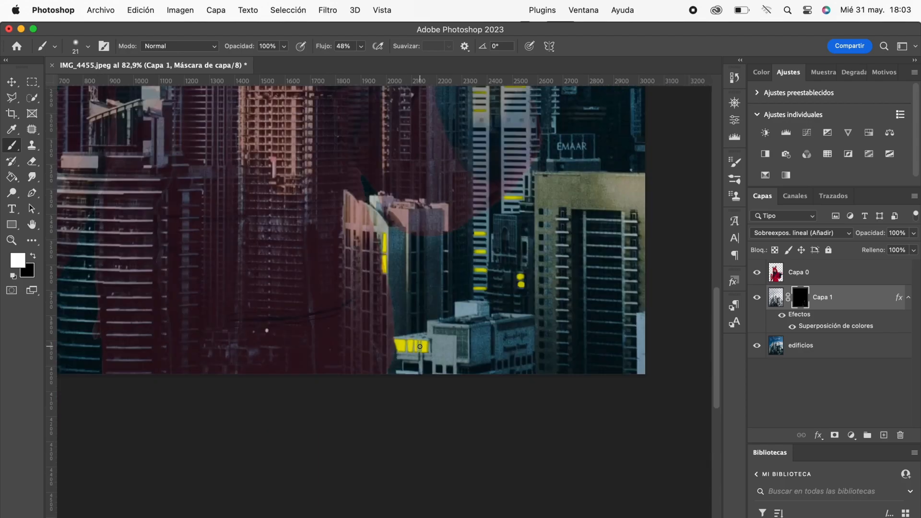
Step: Light a window on the olive building beside the low-rise and square its edges with black
scroll(523, 317, up, 6)
click(523, 318)
key(x)
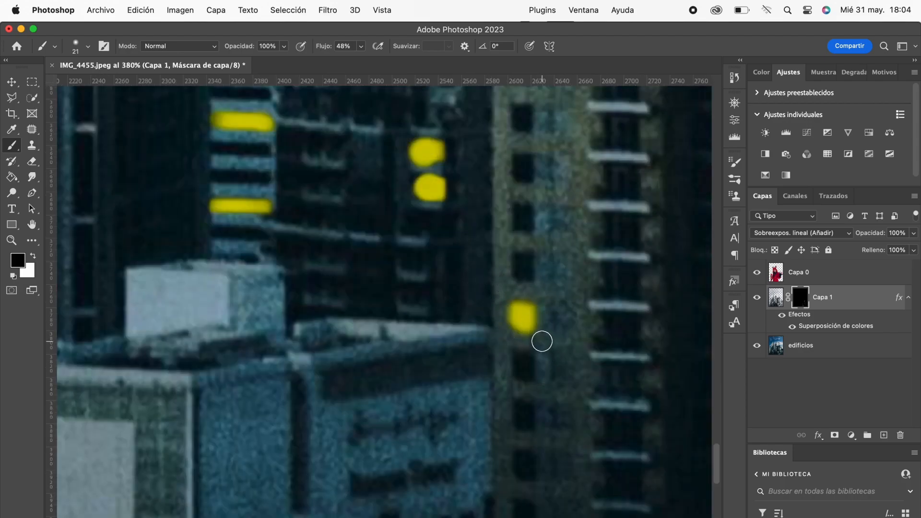
scroll(540, 343, up, 3)
scroll(540, 346, down, 8)
Step: Add a Tono/saturación adjustment above the edificios layer with Colorear enabled, Tono 0 and Saturación 79
key(x)
key(v)
click(814, 349)
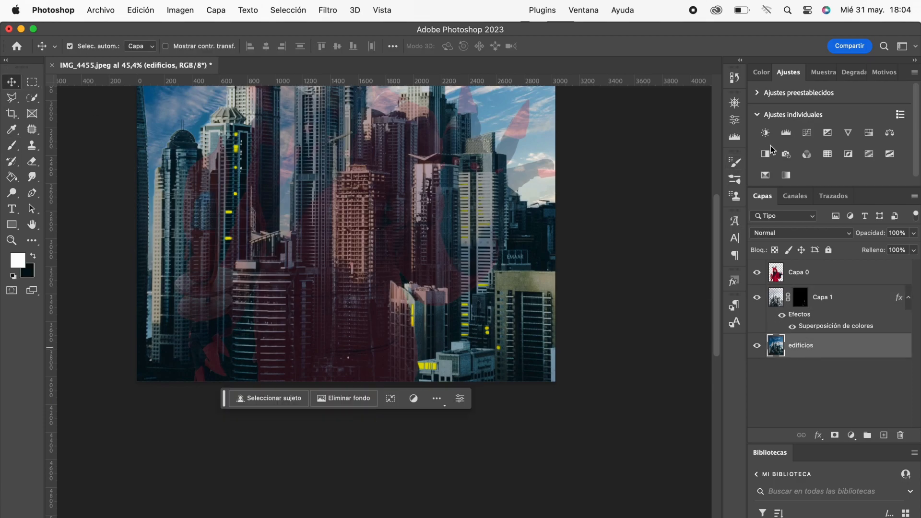
click(868, 134)
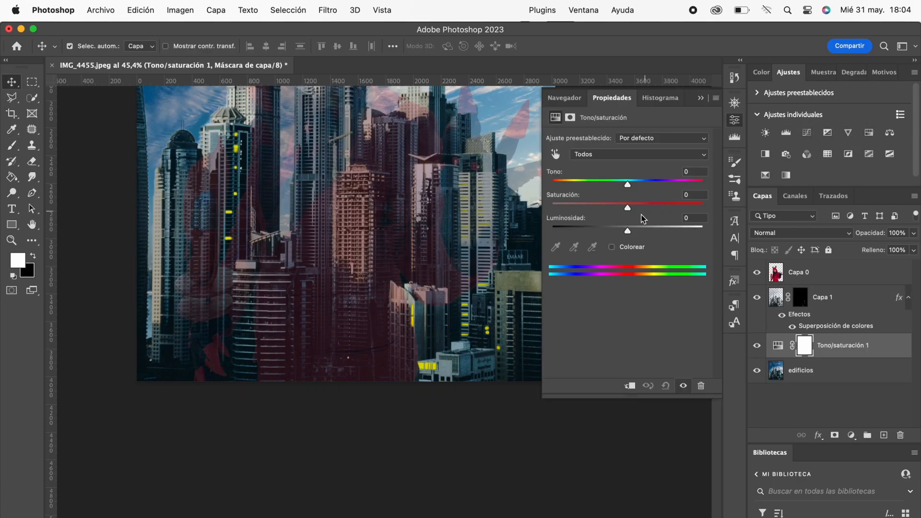
click(612, 247)
drag(584, 185, 673, 217)
drag(569, 186, 541, 191)
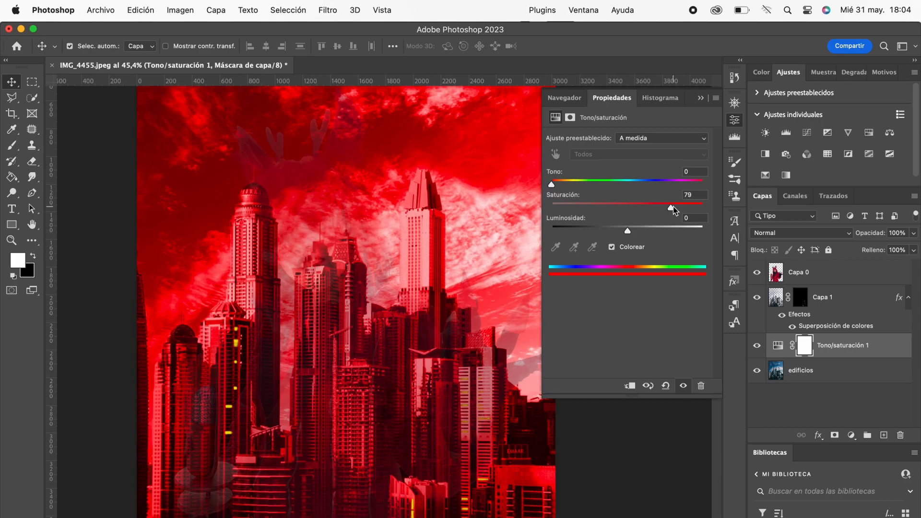
click(701, 99)
Step: Add an Exposición adjustment layer with Exposición -0,35, Desplazamiento -0,0904 and Corrección de gamma 0,80
click(831, 135)
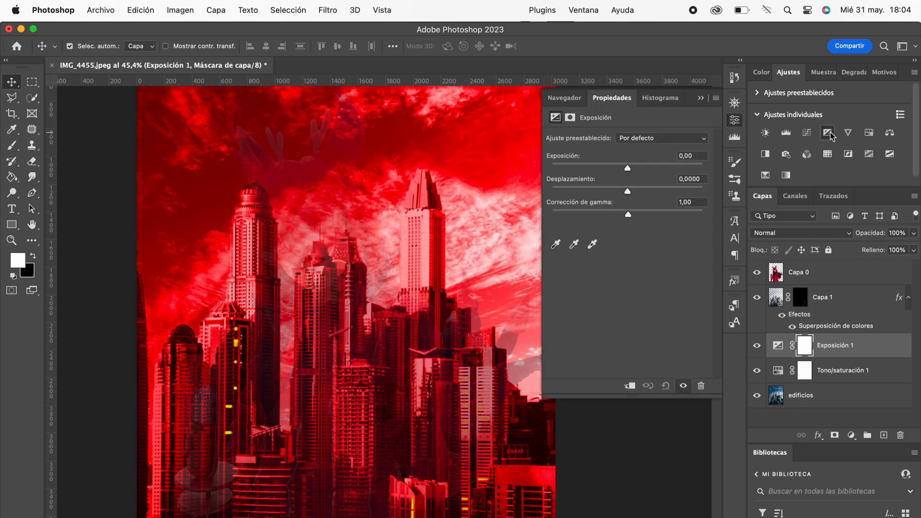
drag(627, 168, 641, 216)
drag(618, 168, 625, 173)
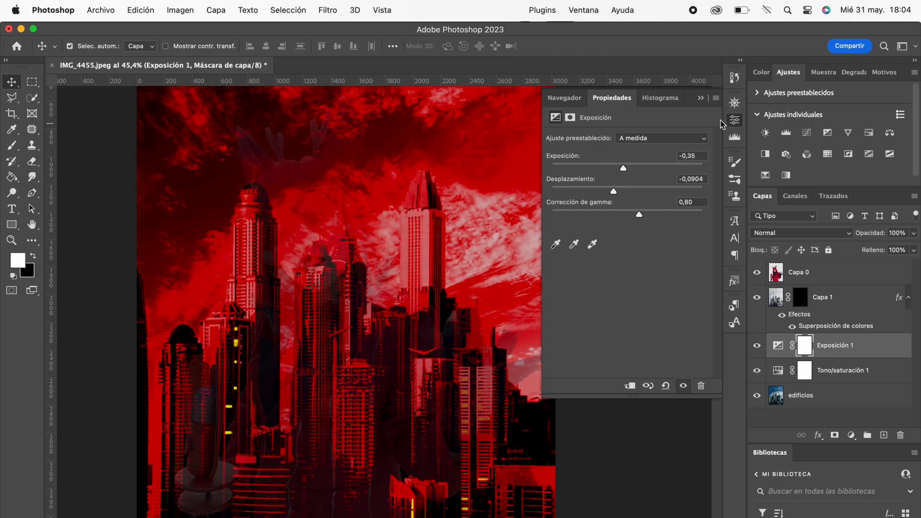
click(701, 99)
Step: Duplicate the Capa 1 layer with Capa vía copiar
click(779, 306)
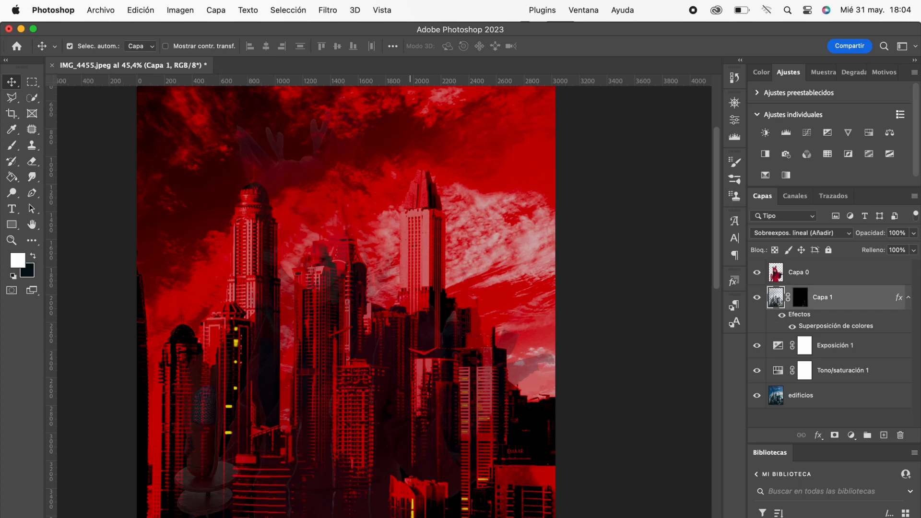
click(328, 10)
mouse_move(216, 10)
mouse_move(287, 30)
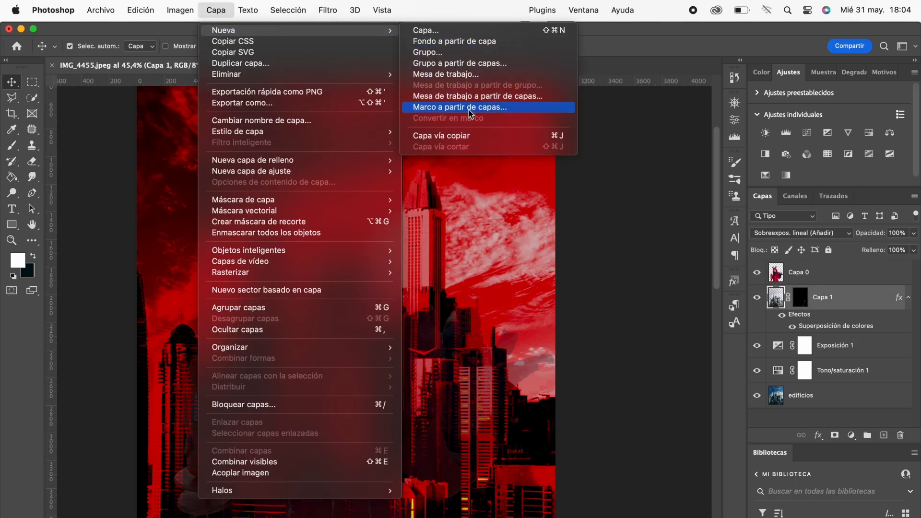
click(469, 136)
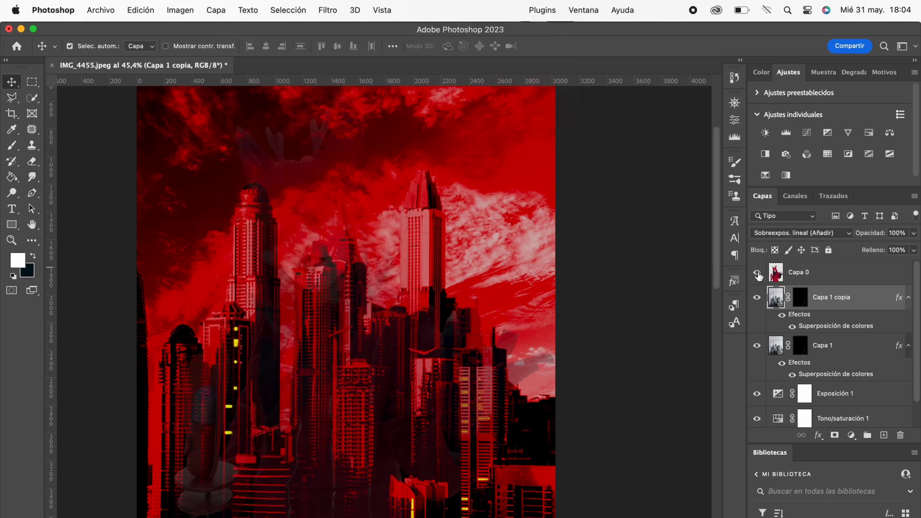
Step: Blur the Capa 1 copia layer with Desenfoque de forma at a radius of 37 pixels
click(317, 10)
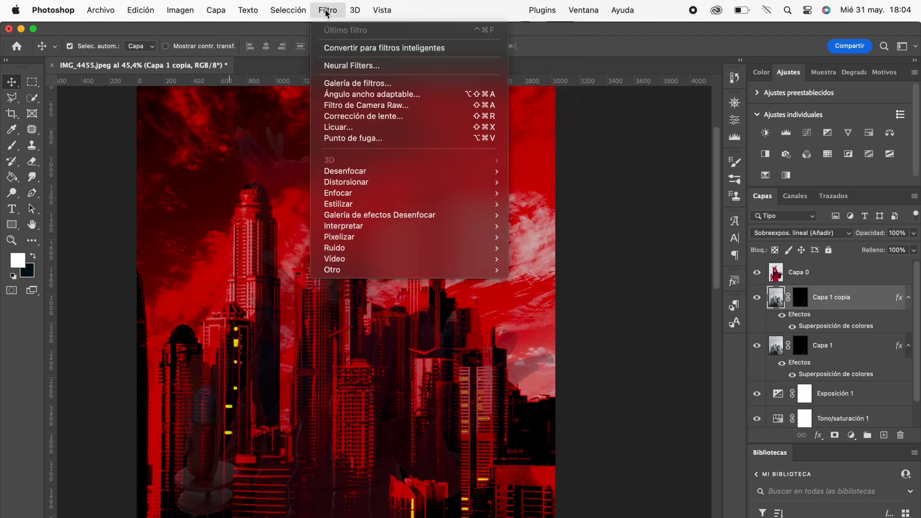
mouse_move(443, 171)
click(562, 193)
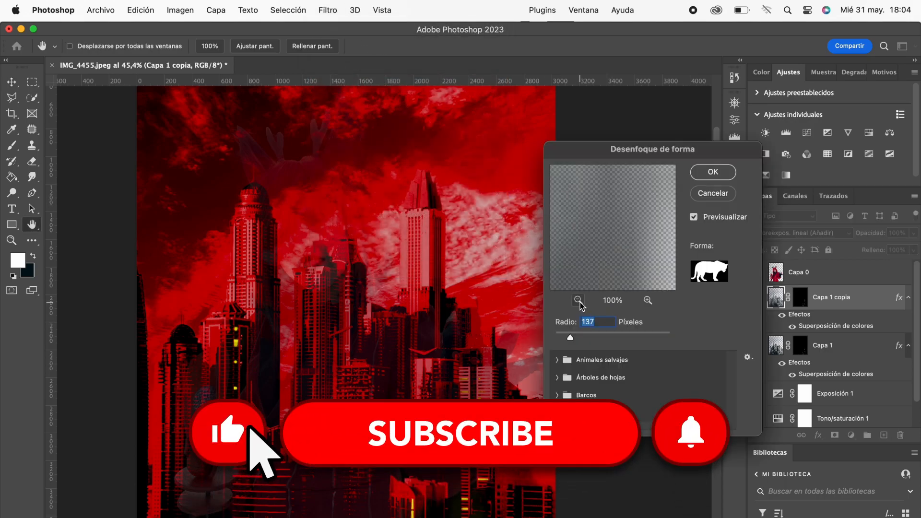
click(578, 301)
click(579, 300)
click(578, 301)
click(579, 300)
click(578, 300)
click(578, 301)
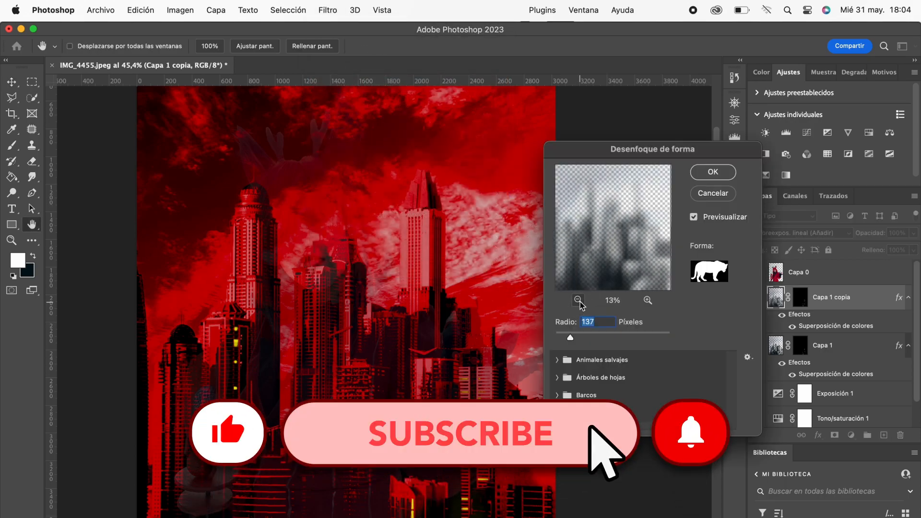
scroll(458, 336, down, 5)
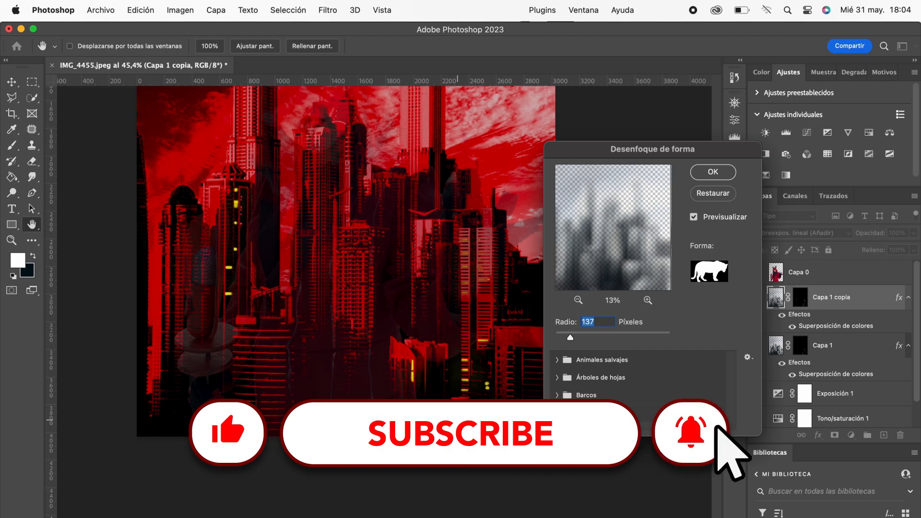
scroll(377, 429, up, 8)
drag(567, 342, 561, 341)
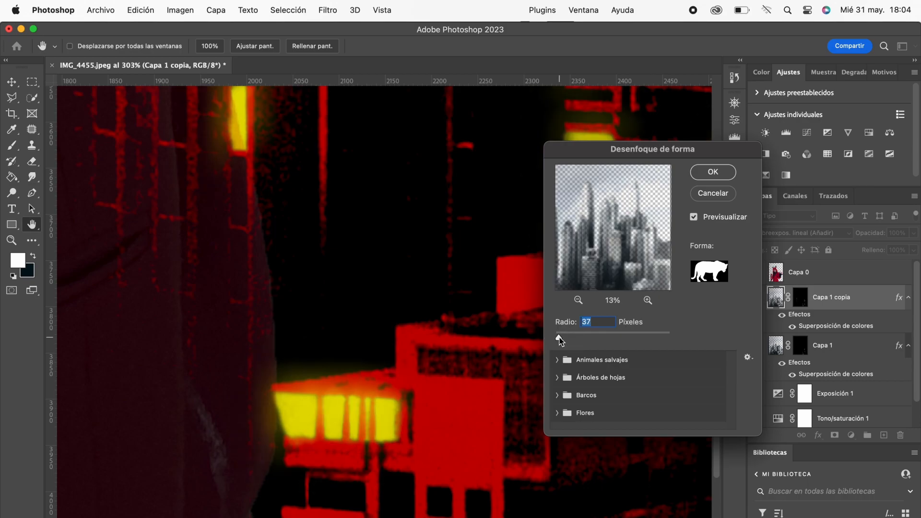
click(713, 172)
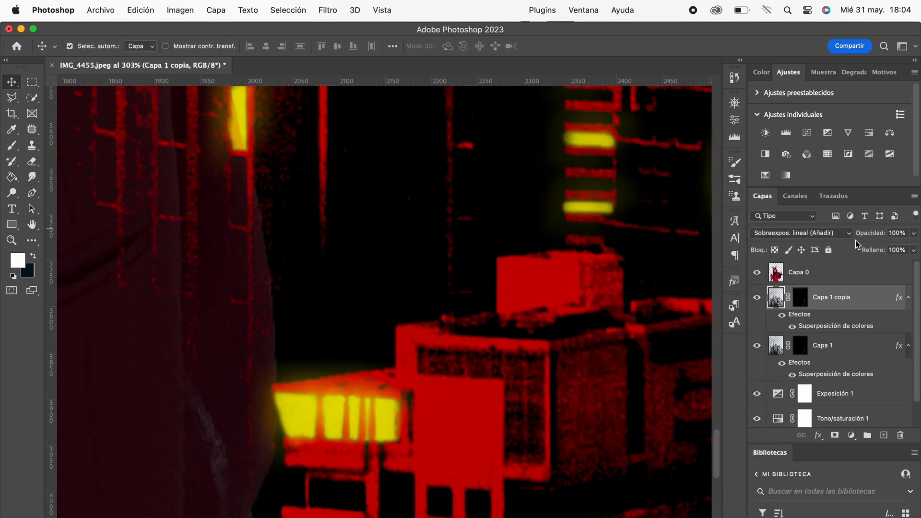
Step: Set the Relleno of Capa 1 copia to 52% and duplicate the layer
click(913, 250)
drag(915, 264, 888, 268)
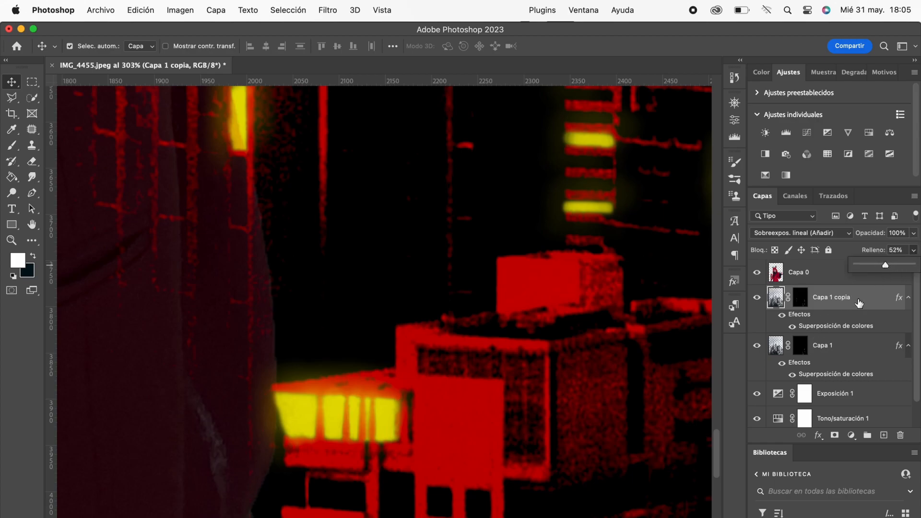
right_click(849, 302)
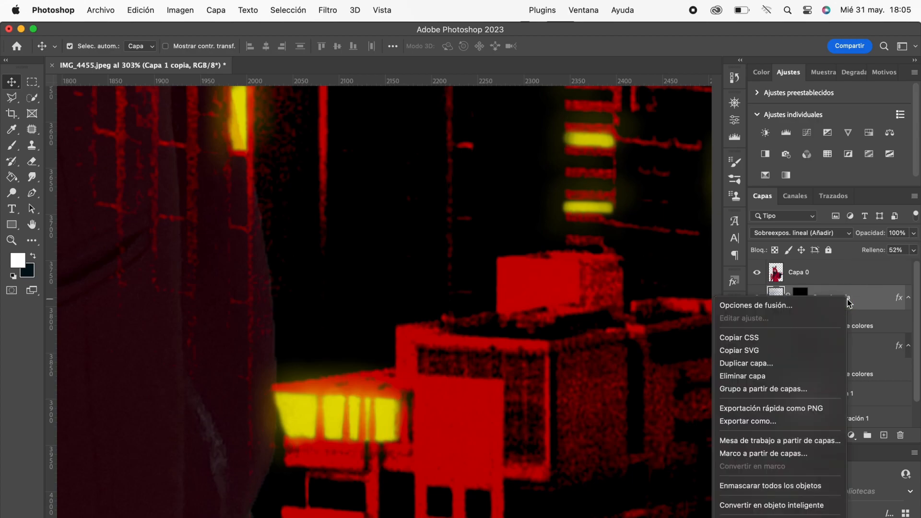
click(797, 363)
click(579, 252)
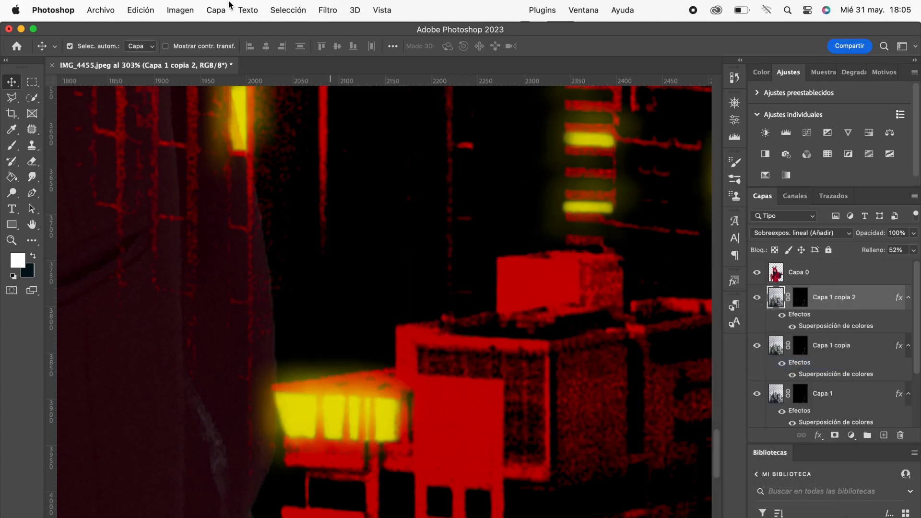
Step: Blur the Capa 1 copia 2 layer with Desenfoque de forma at a radius of 116 pixels
click(327, 10)
mouse_move(376, 171)
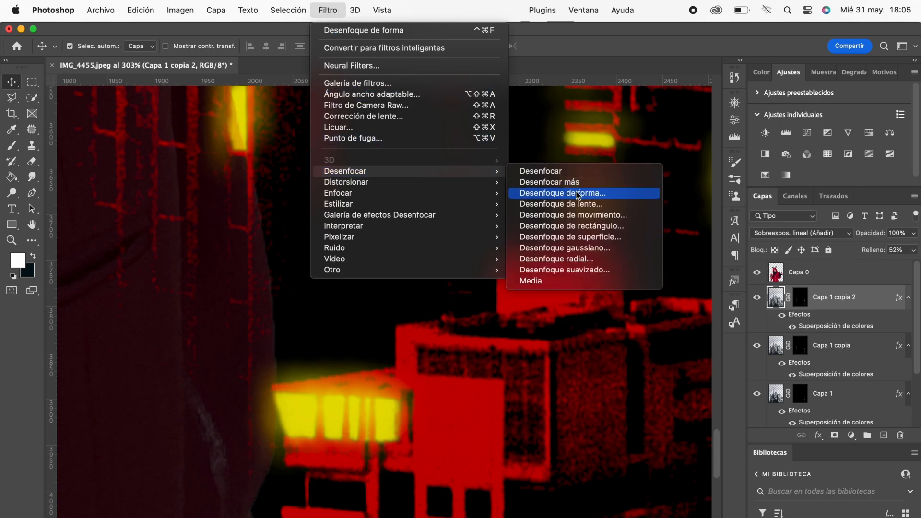
click(568, 193)
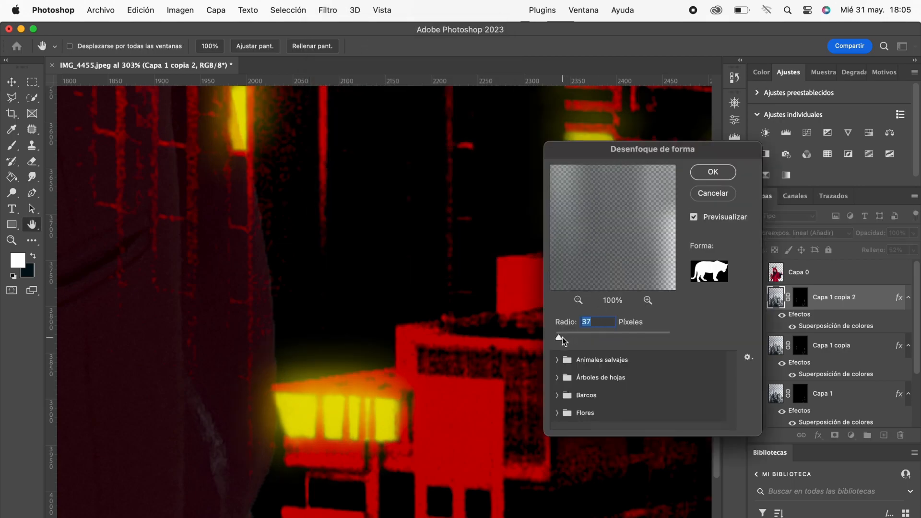
drag(561, 339, 568, 342)
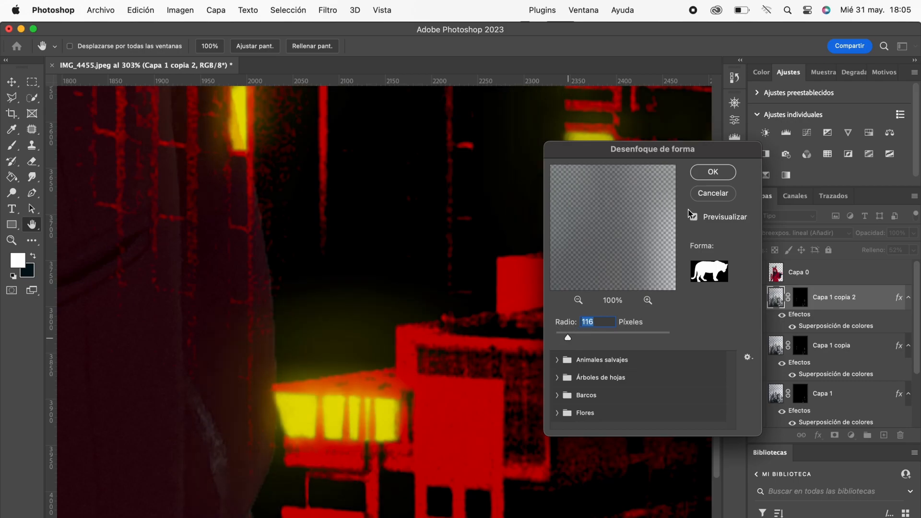
click(711, 174)
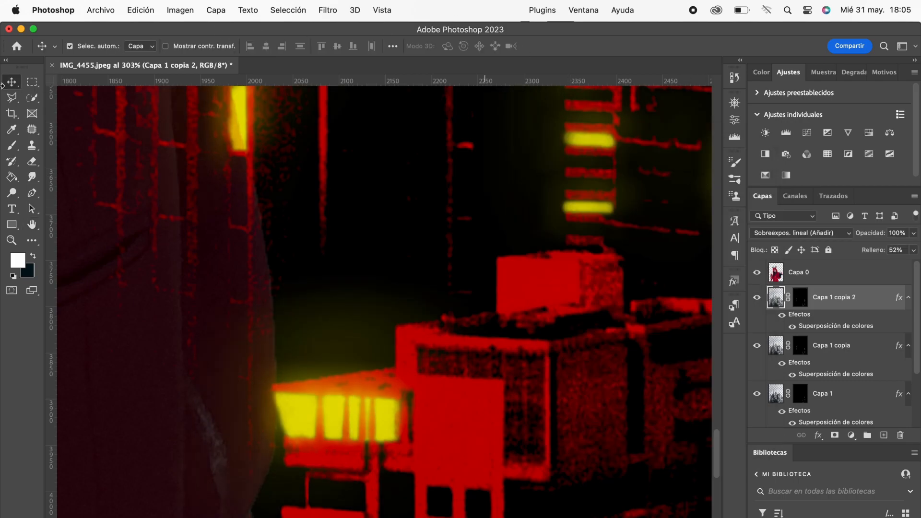
Step: Bring the Capa 0 character layer back to 100% Opacidad
scroll(475, 214, down, 10)
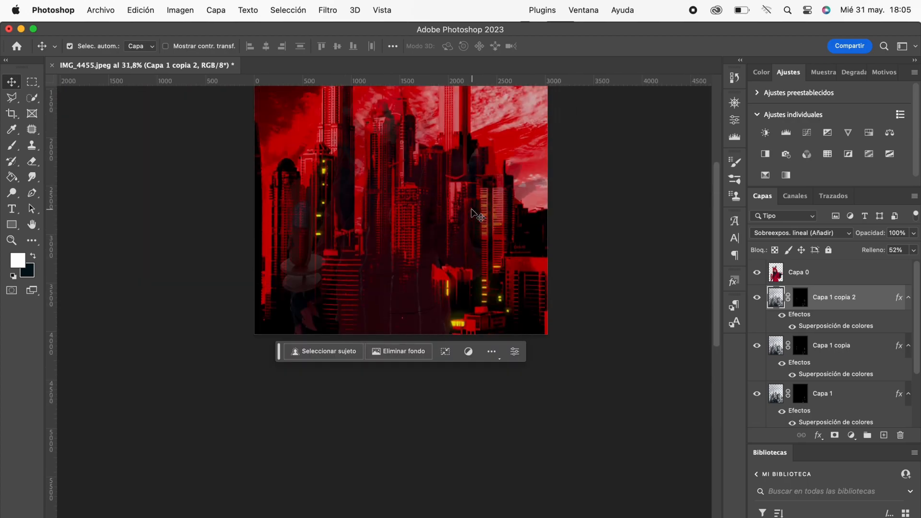
scroll(475, 226, up, 5)
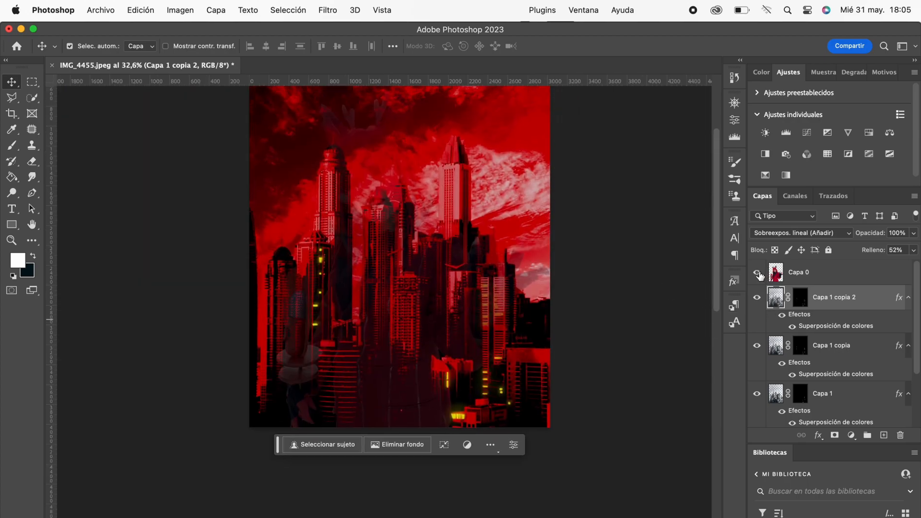
click(805, 279)
click(913, 234)
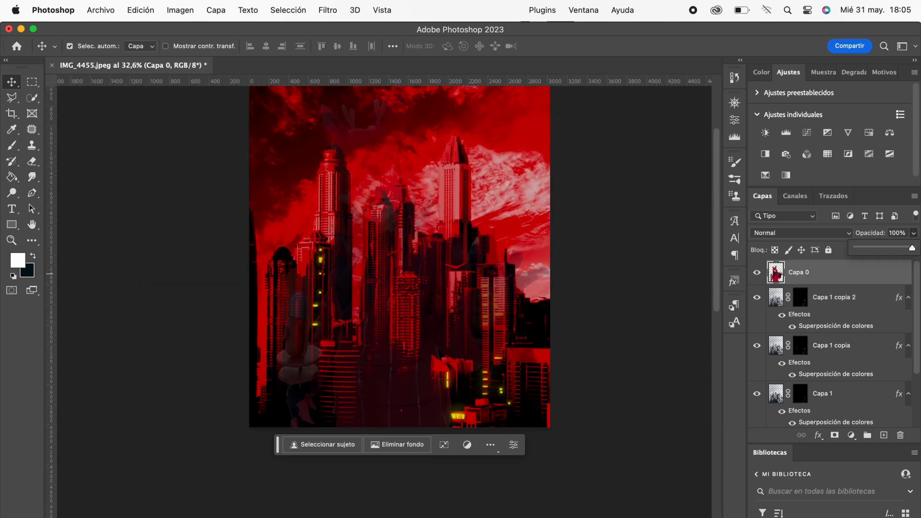
scroll(434, 249, up, 1)
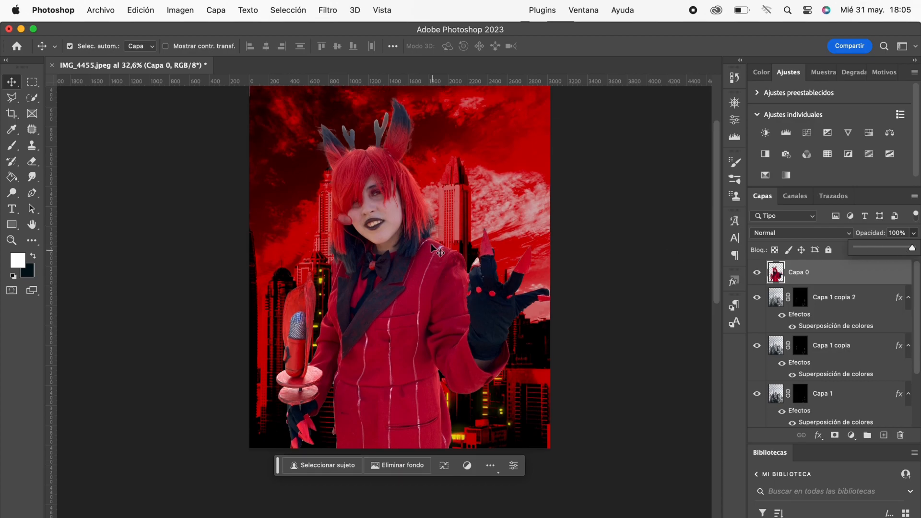
click(914, 234)
Step: Create a new layer group at the top of the stack and move Capa 0 into it
click(868, 436)
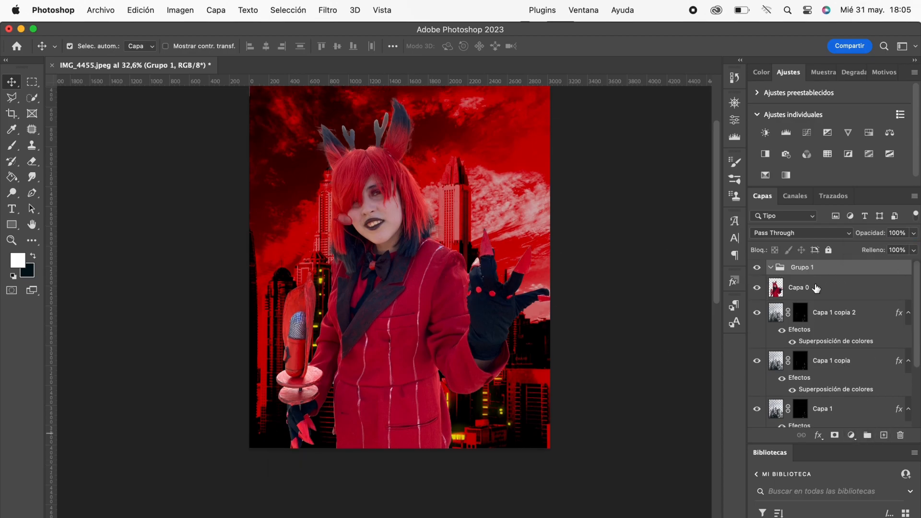
drag(809, 287, 805, 270)
double_click(803, 267)
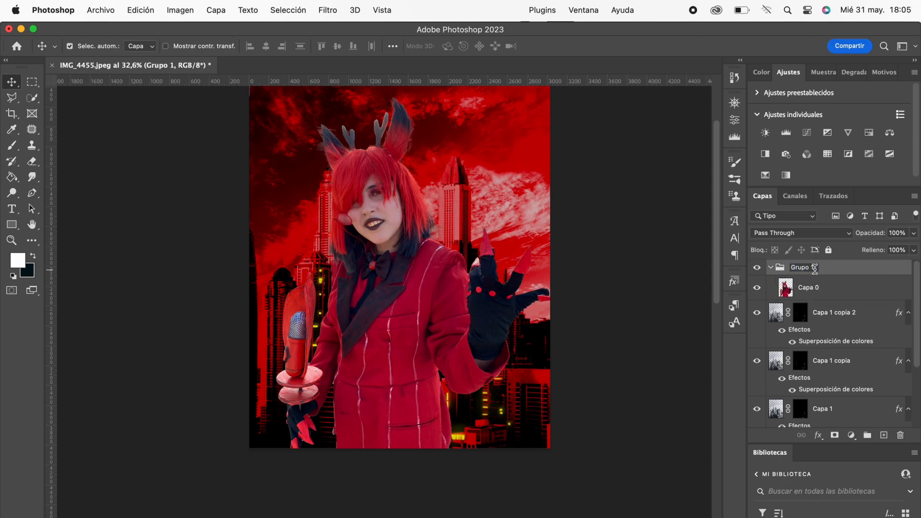
click(841, 293)
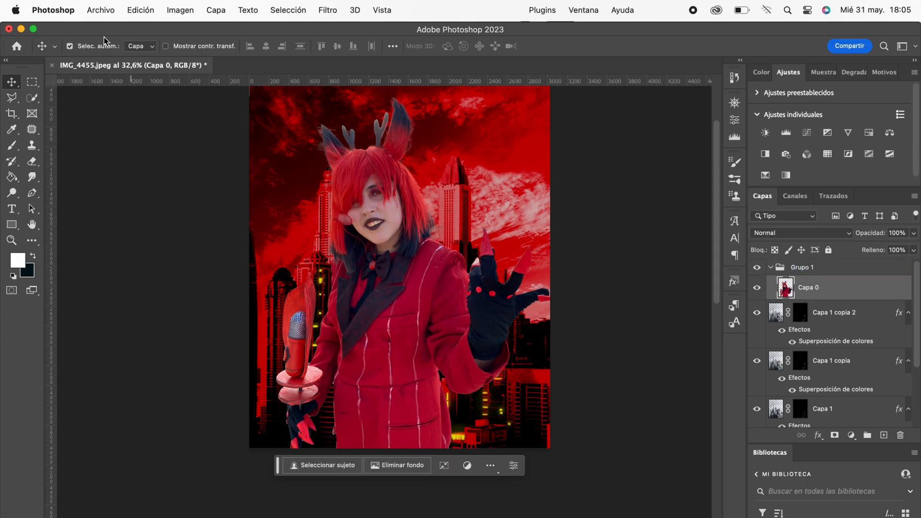
Step: Select the raised gloved hand and its claws on Capa 0 with the quick selection tool, leaving out the sleeve
click(32, 97)
scroll(549, 292, up, 5)
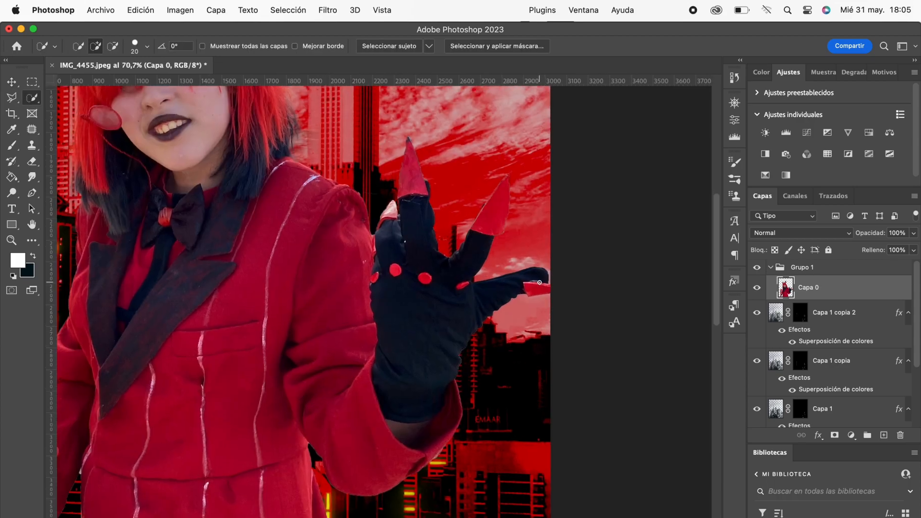
mouse_move(434, 318)
mouse_down()
mouse_move(408, 384)
mouse_move(363, 203)
mouse_up()
scroll(345, 226, up, 5)
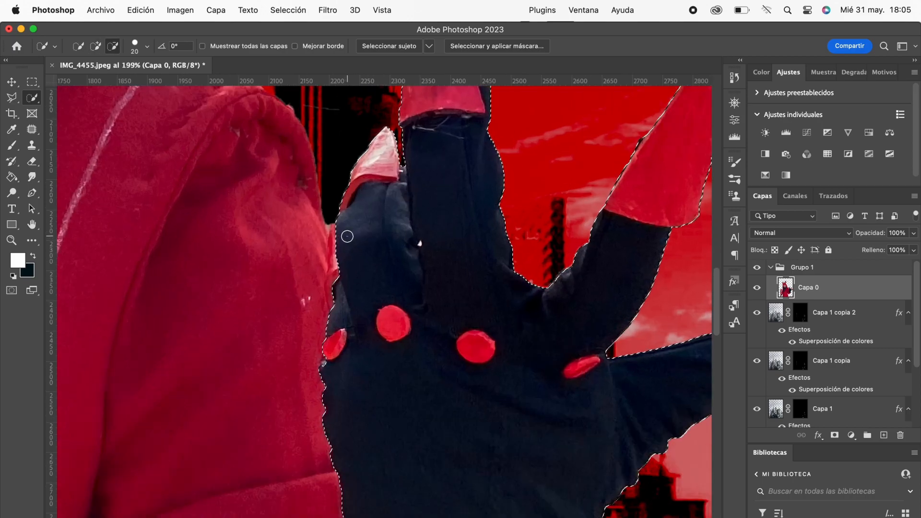
scroll(323, 220, down, 10)
drag(461, 390, 427, 418)
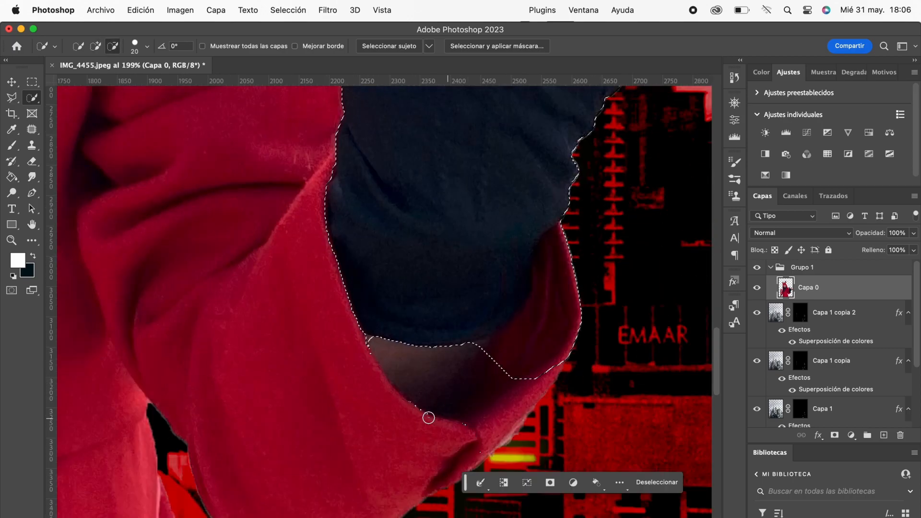
mouse_move(542, 307)
mouse_down()
mouse_move(557, 246)
mouse_move(485, 273)
mouse_up()
scroll(479, 273, down, 6)
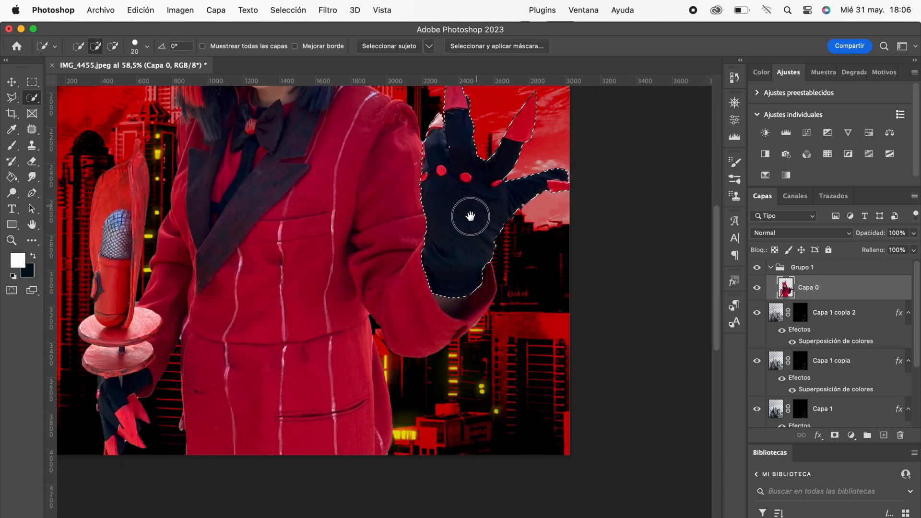
scroll(473, 212, up, 4)
Step: Copy the selected gloved hand to its own layer with Capa vía copiar
key(v)
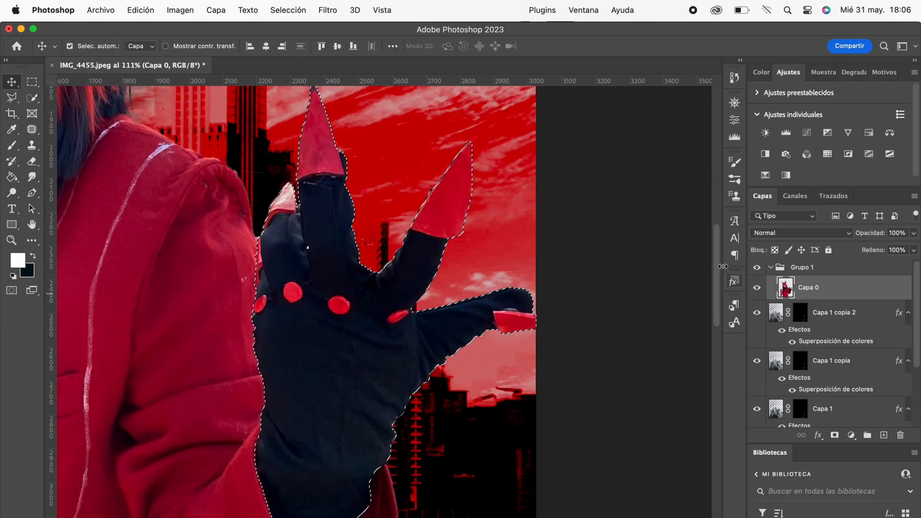
click(275, 6)
mouse_move(216, 10)
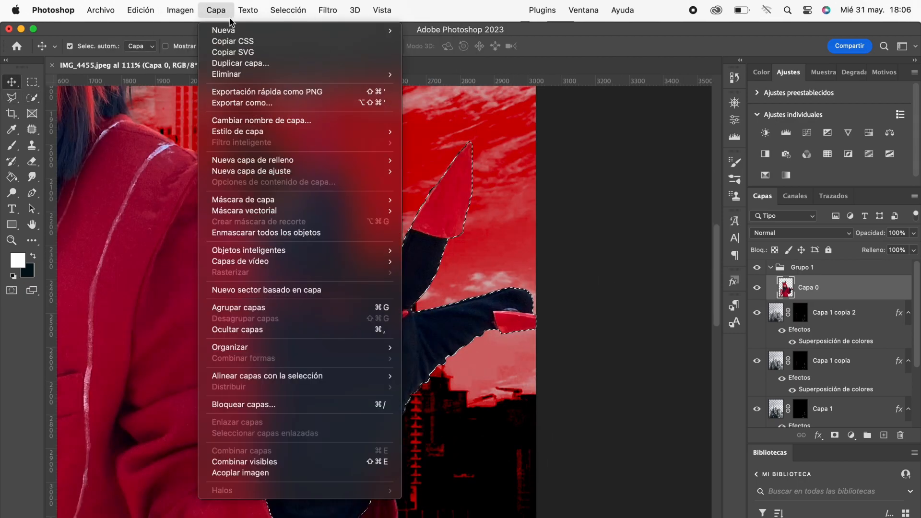
mouse_move(235, 32)
click(508, 141)
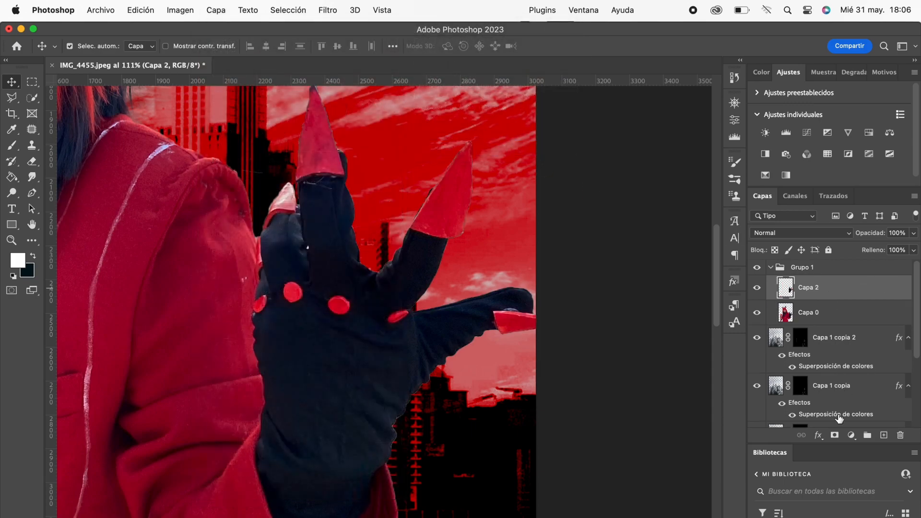
Step: Place the hand layer Capa 2 in a new group inside Grupo 1 and name that group mano
click(868, 436)
drag(810, 303, 812, 288)
click(811, 286)
key(m)
key(a)
key(o)
double_click(811, 283)
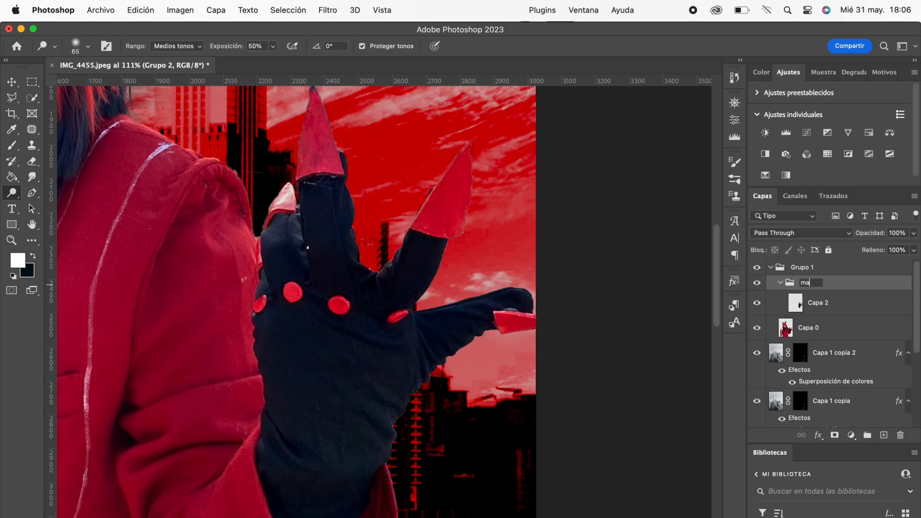
key(Return)
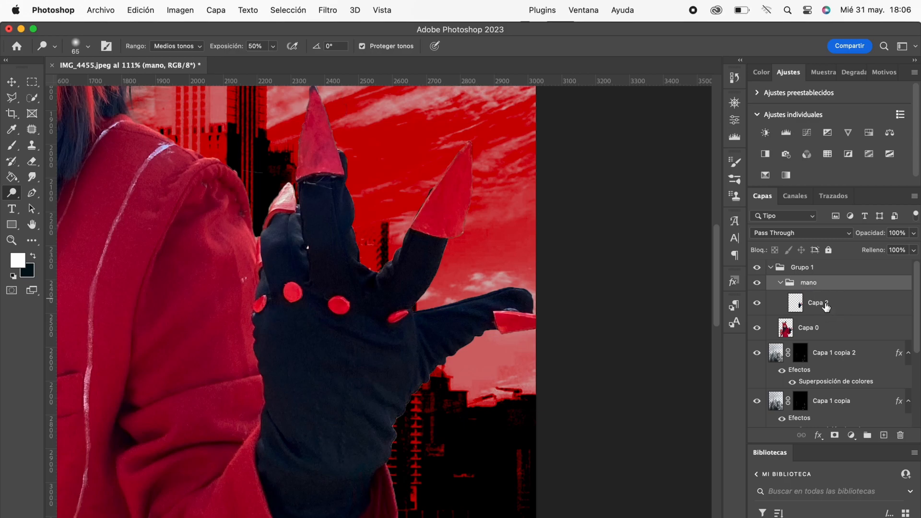
Step: Duplicate Capa 2 with Capa vía copiar and convert the copy into a smart object
click(822, 307)
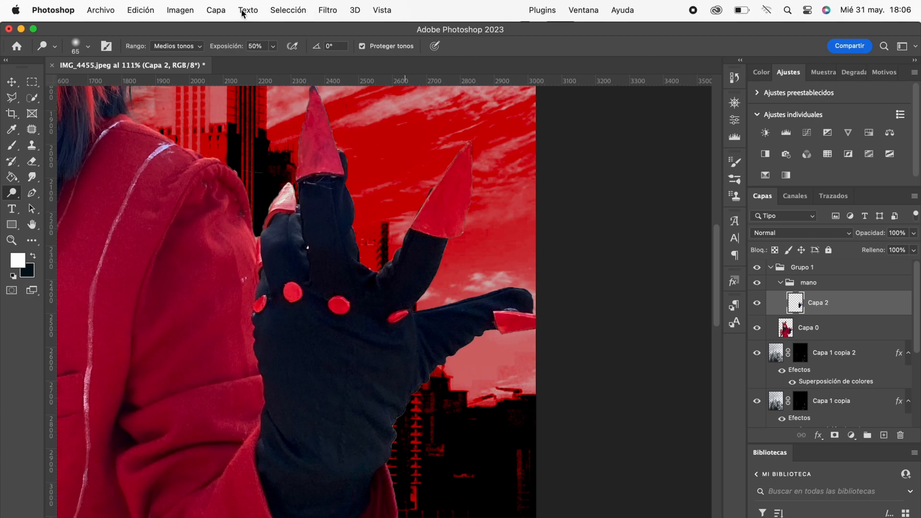
click(216, 10)
mouse_move(230, 27)
click(499, 132)
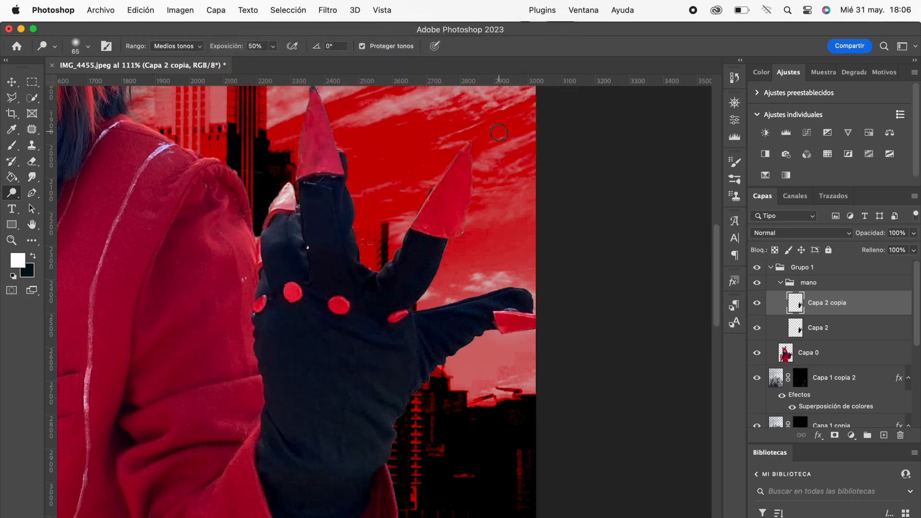
scroll(298, 240, down, 2)
right_click(816, 302)
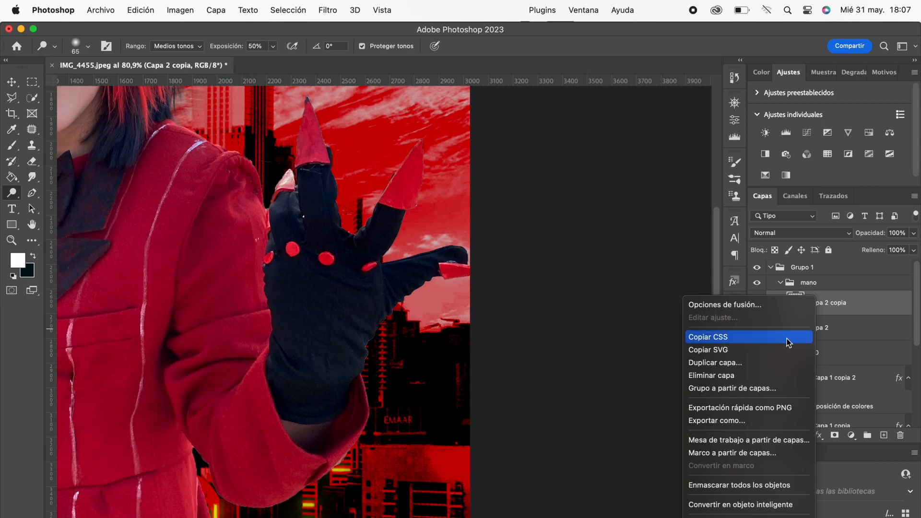
click(761, 433)
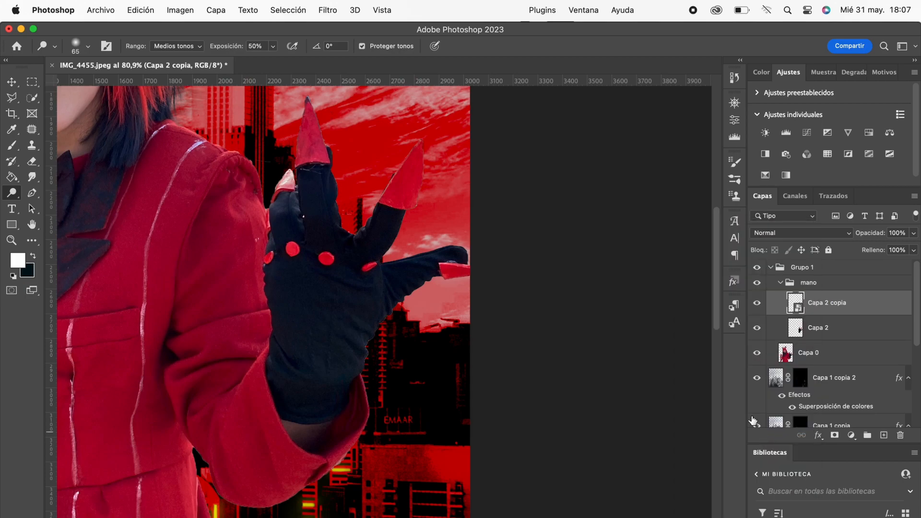
Step: Apply the Desenfoque de forma filter to Capa 2 copia with a radius of about 31 px
click(328, 10)
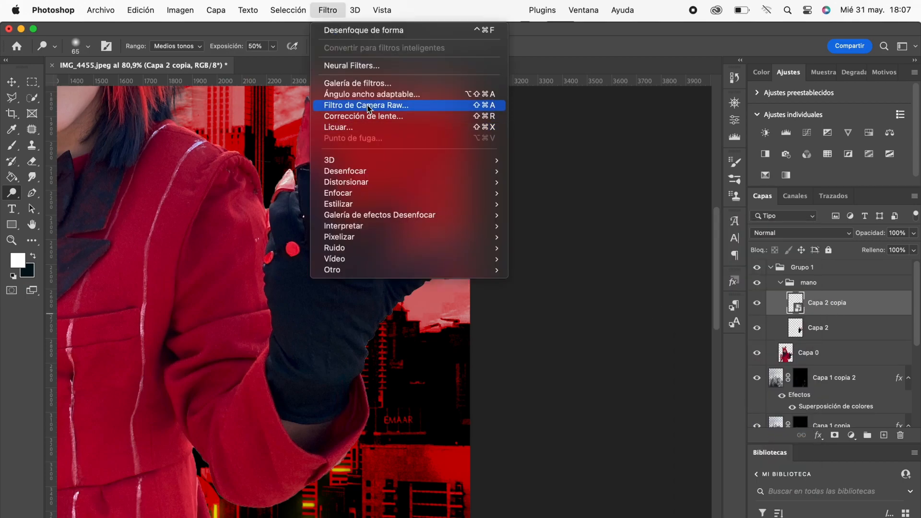
mouse_move(345, 171)
click(556, 191)
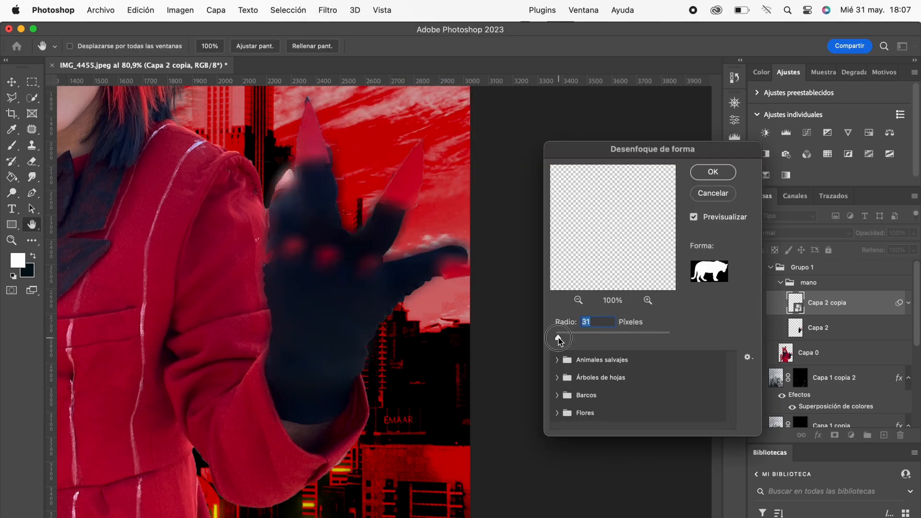
click(715, 173)
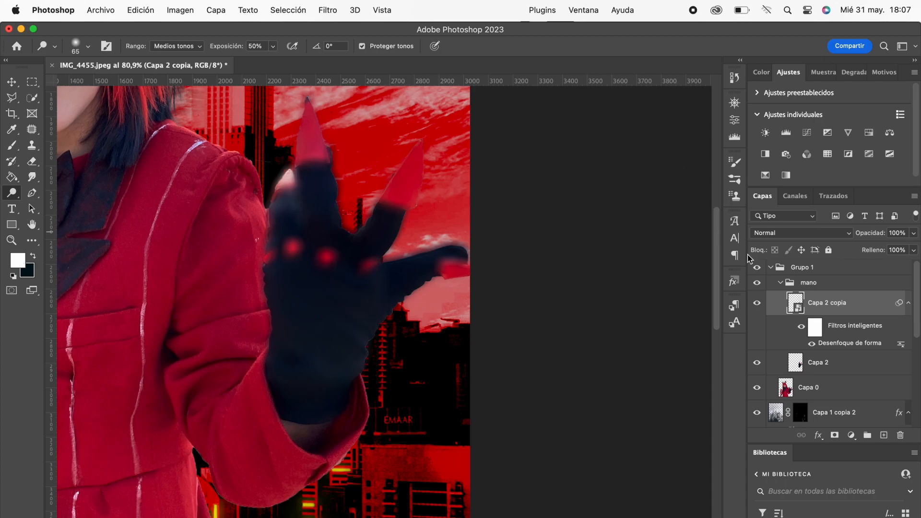
Step: Duplicate Capa 2 copia and set the duplicate's Desenfoque de forma radius to 79 px
right_click(832, 308)
click(782, 327)
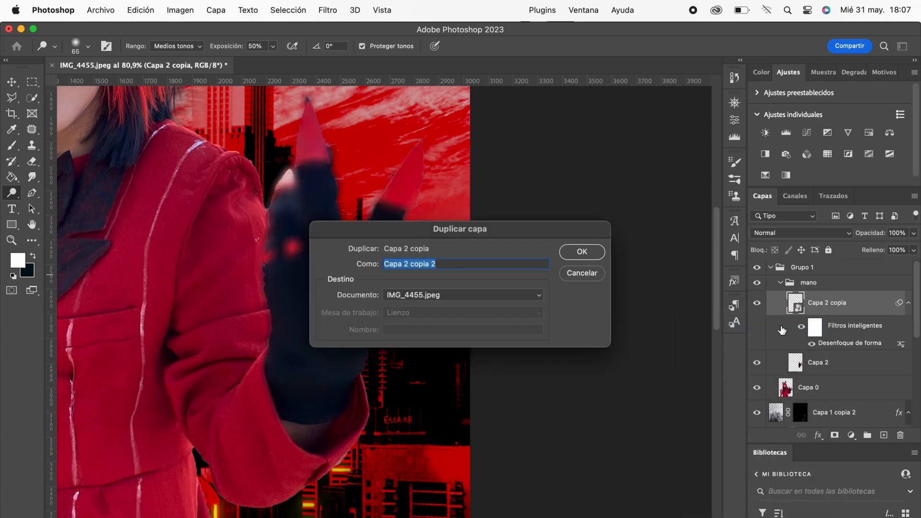
click(582, 252)
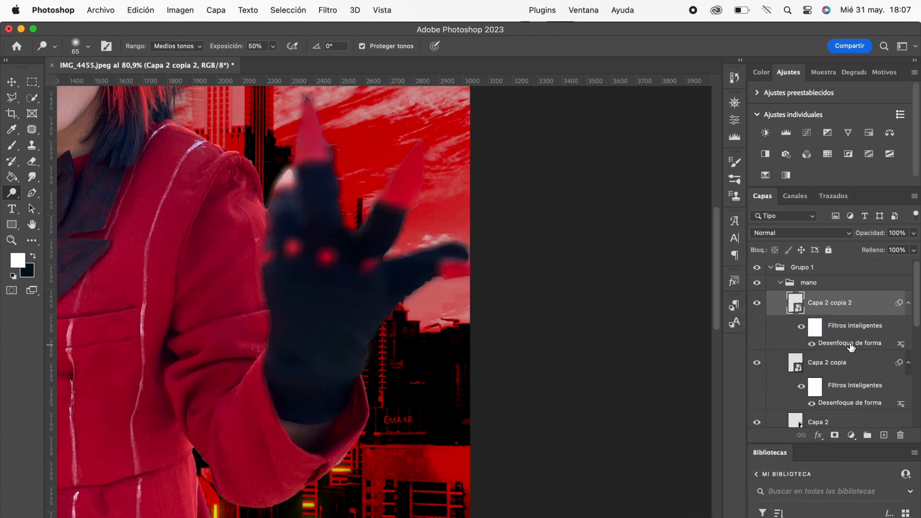
double_click(851, 342)
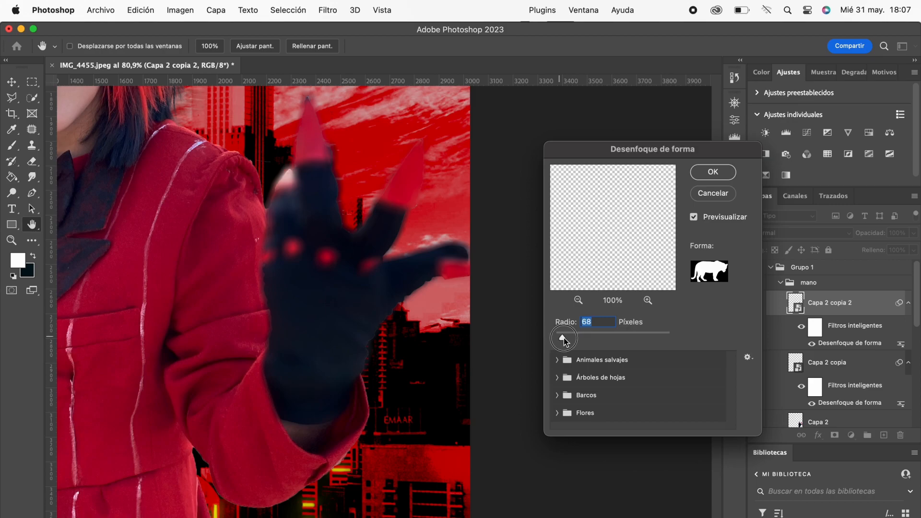
drag(564, 338, 565, 338)
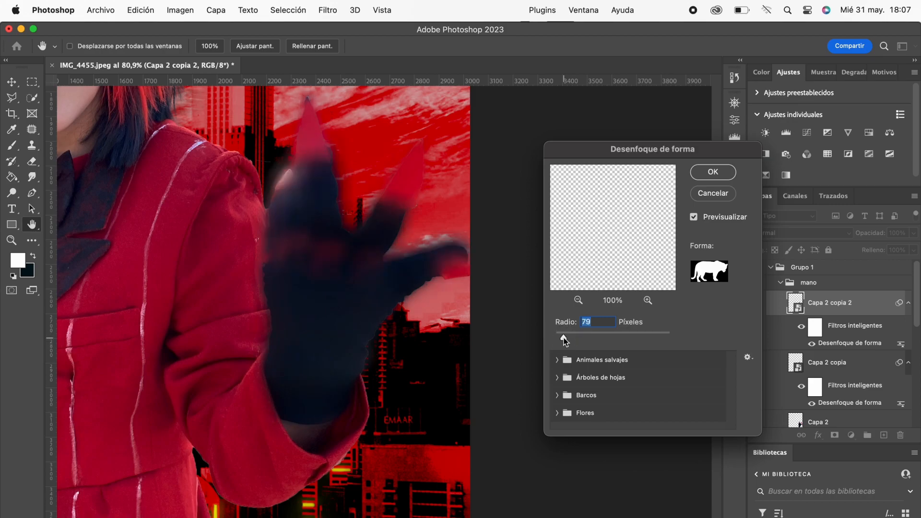
click(713, 173)
Step: Duplicate Capa 2 copia 2 and increase the new copy's Desenfoque de forma radius for a stronger blur
right_click(811, 306)
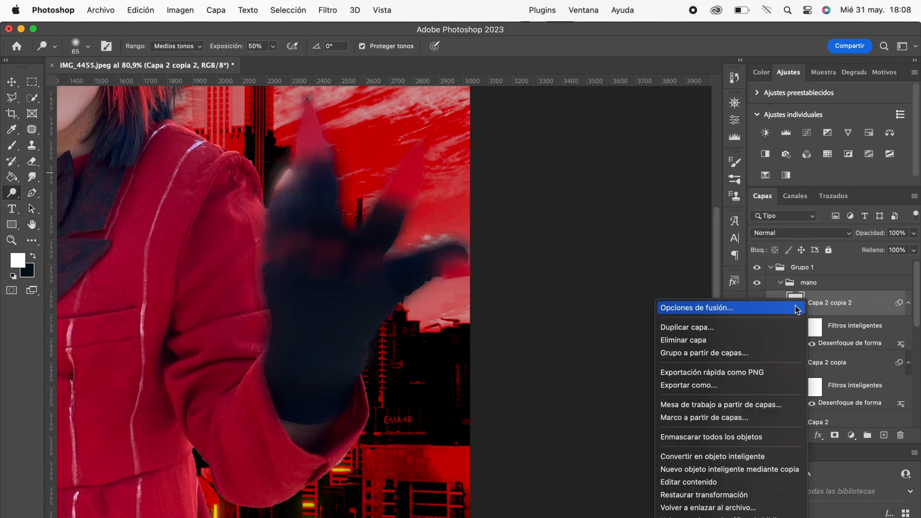
click(771, 326)
click(594, 252)
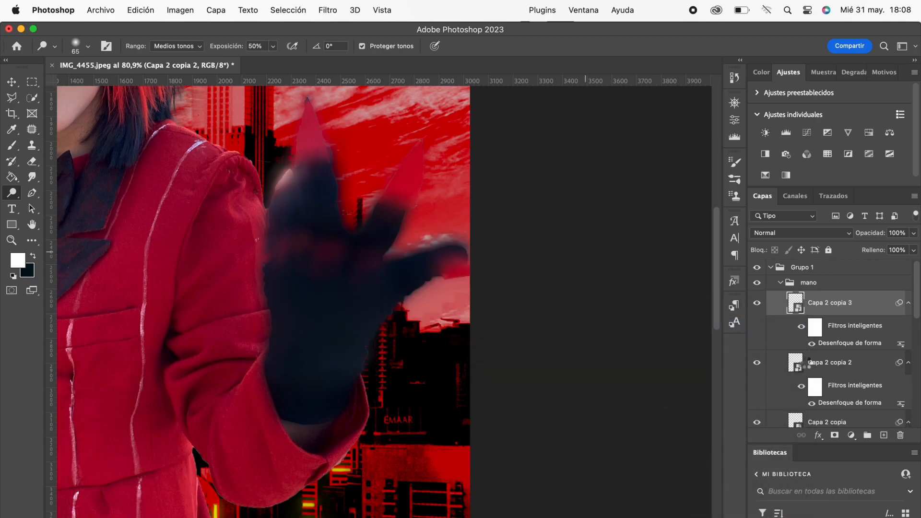
double_click(837, 343)
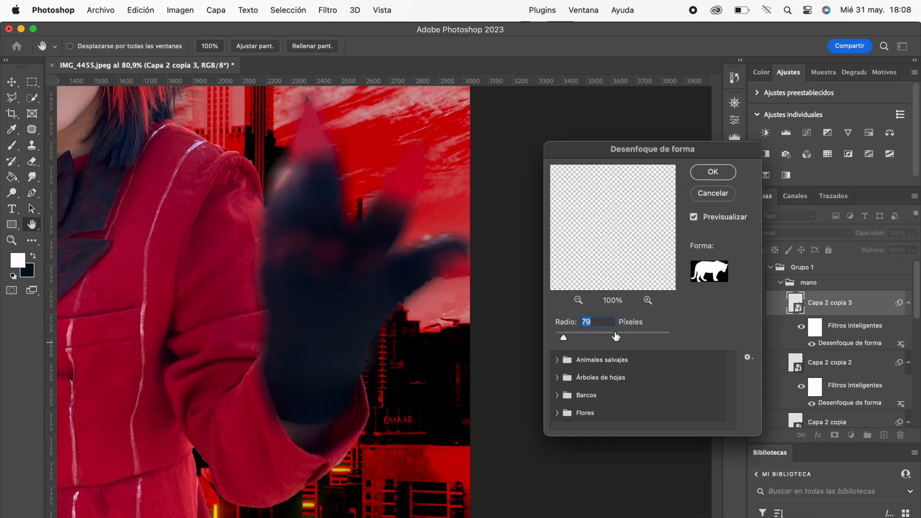
drag(576, 337, 579, 338)
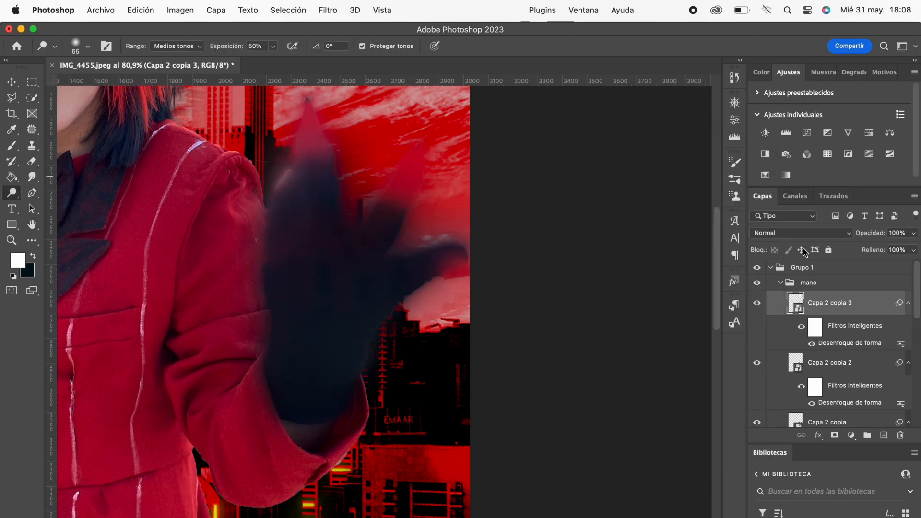
Step: Reorder the mano group as Capa 2, Capa 2 copia, Capa 2 copia 2 and Capa 2 copia 3 from the front, and collapse the group
scroll(827, 372, down, 3)
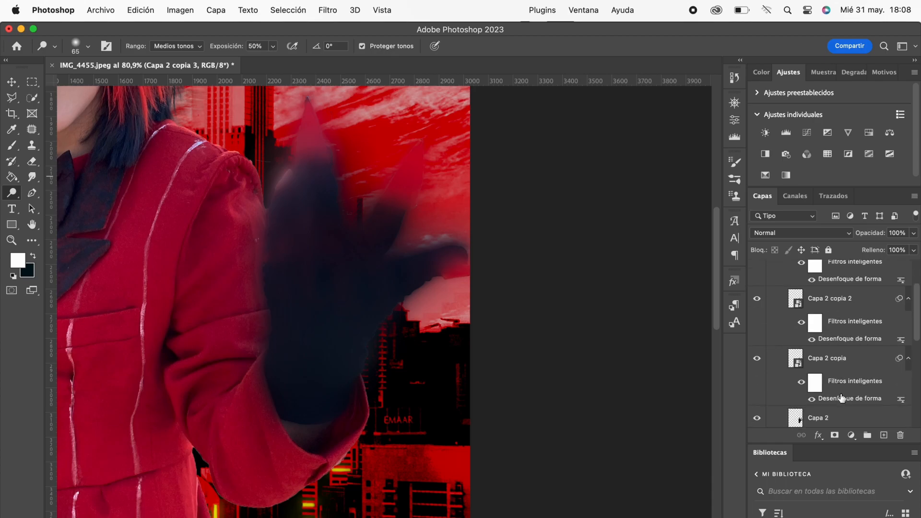
drag(834, 416, 846, 268)
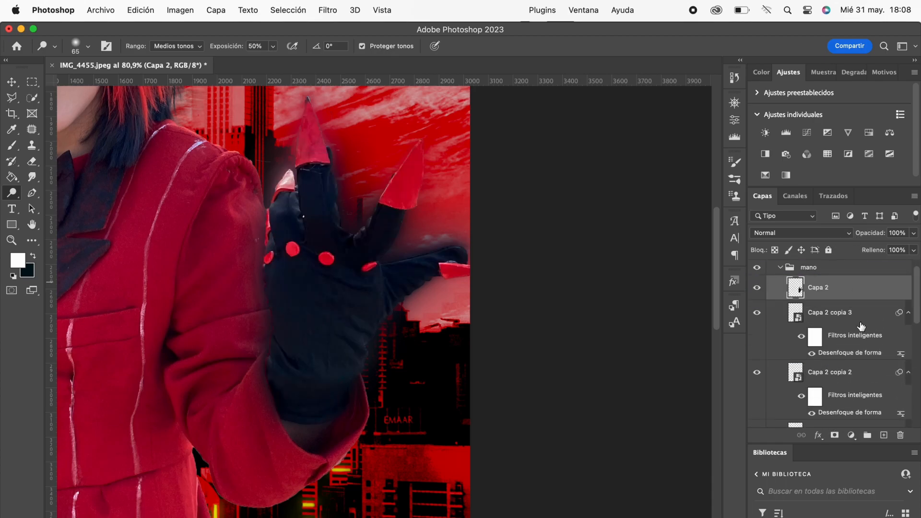
drag(858, 397, 843, 274)
scroll(871, 346, down, 1)
drag(855, 387, 853, 316)
scroll(810, 306, up, 3)
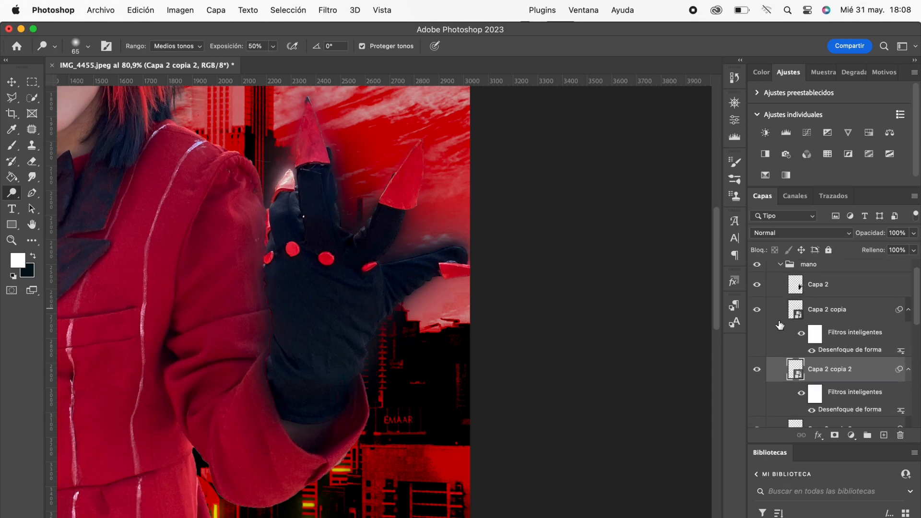
click(781, 264)
scroll(831, 292, up, 1)
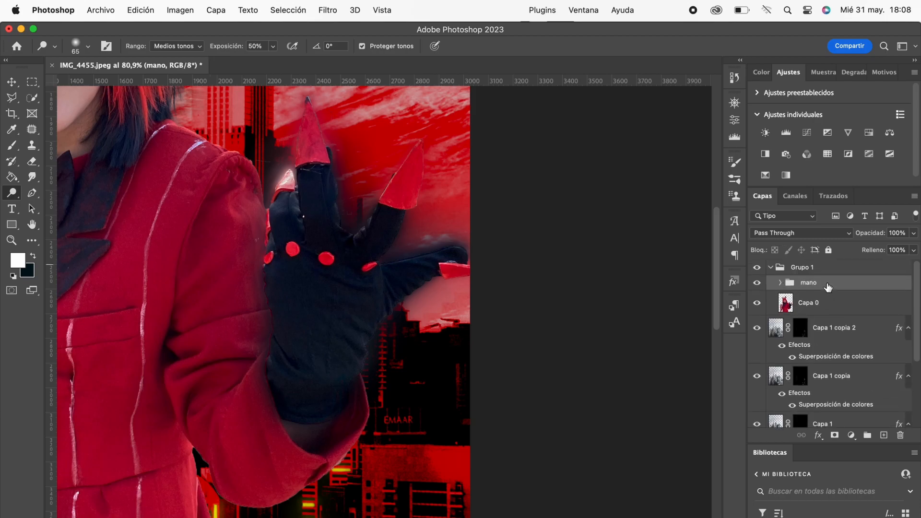
Step: Duplicate the Tono/saturación 1 adjustment, place the copy above Grupo 1 and clip it to that group
scroll(827, 344, down, 5)
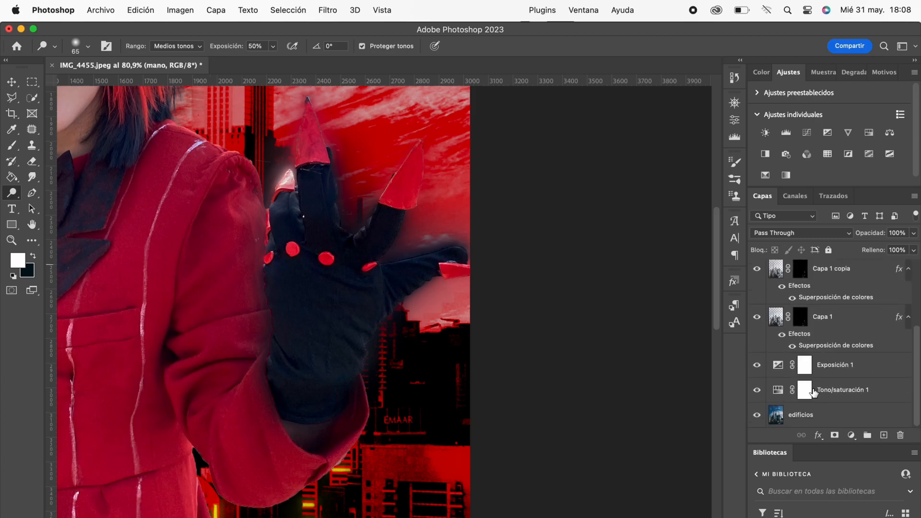
click(781, 393)
key(super+j)
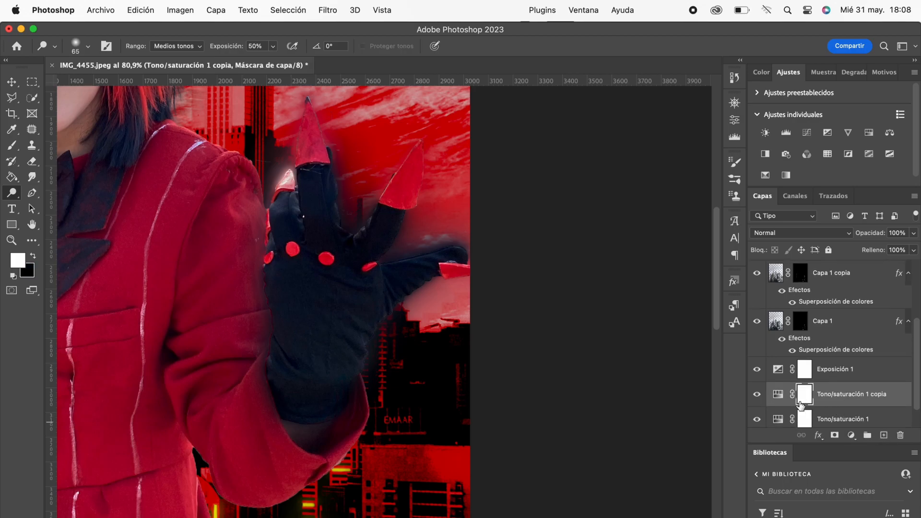
drag(778, 394, 783, 255)
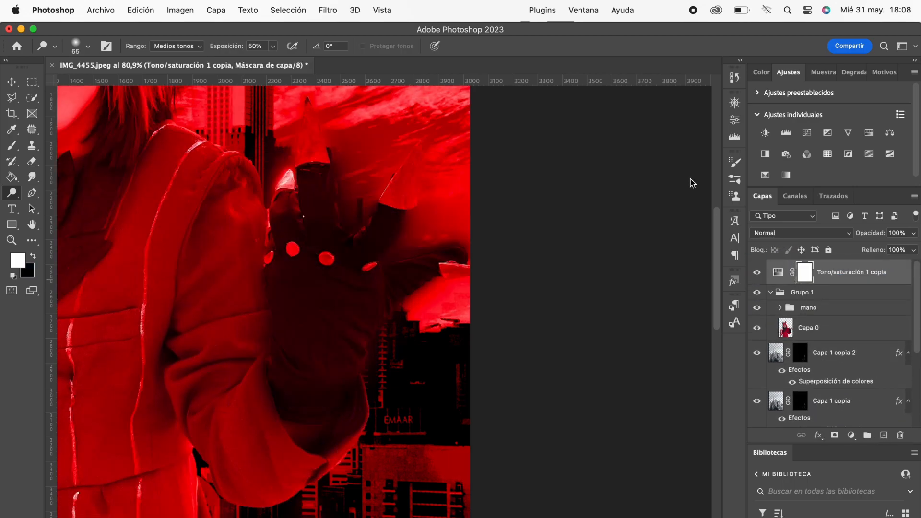
click(734, 134)
click(734, 120)
click(630, 386)
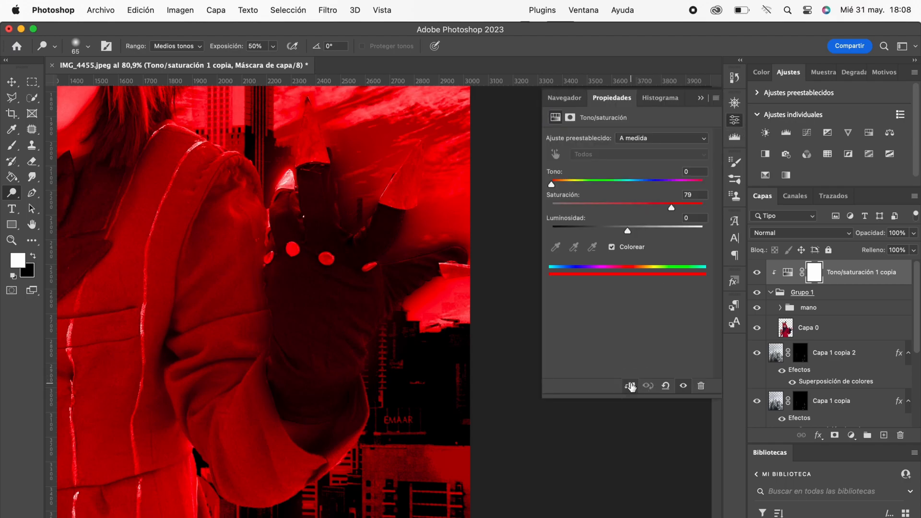
Step: Add an Exposición adjustment layer above Tono/saturación 1 copia and clip it to Grupo 1
scroll(816, 385, down, 3)
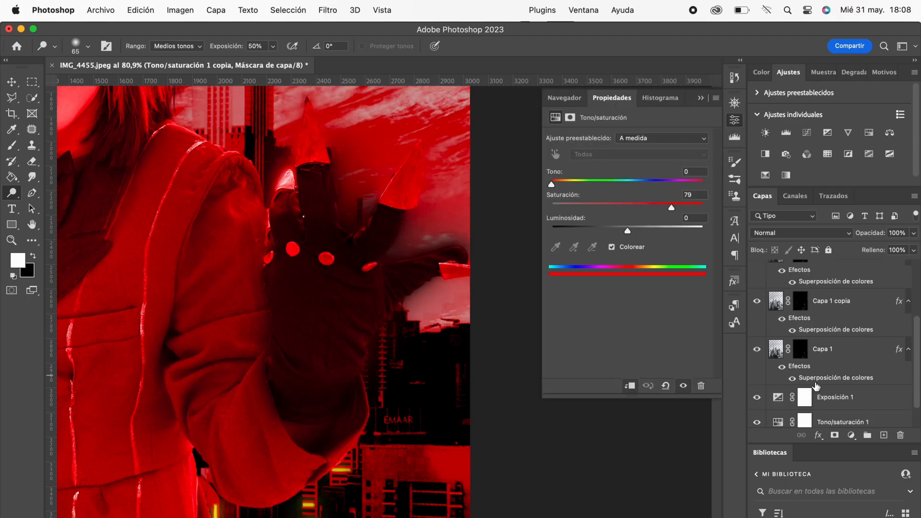
scroll(811, 401, down, 1)
click(778, 373)
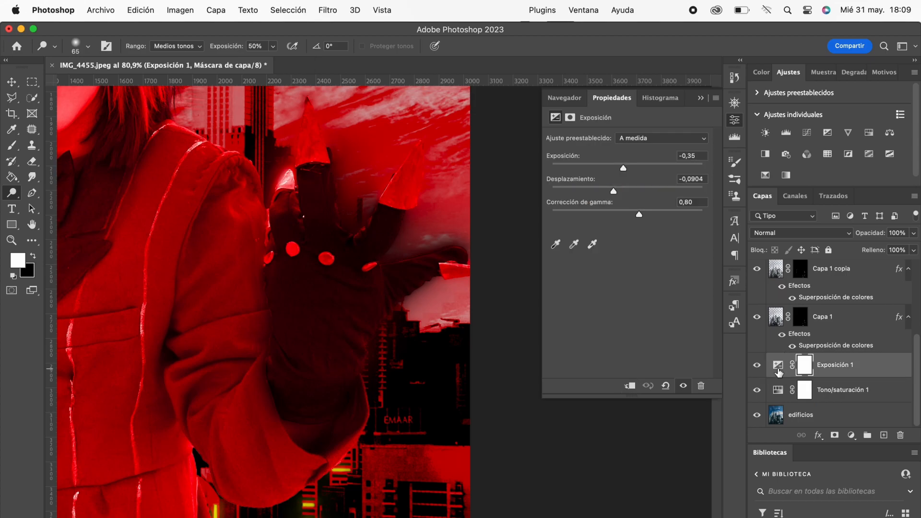
scroll(780, 369, up, 4)
click(790, 277)
click(828, 133)
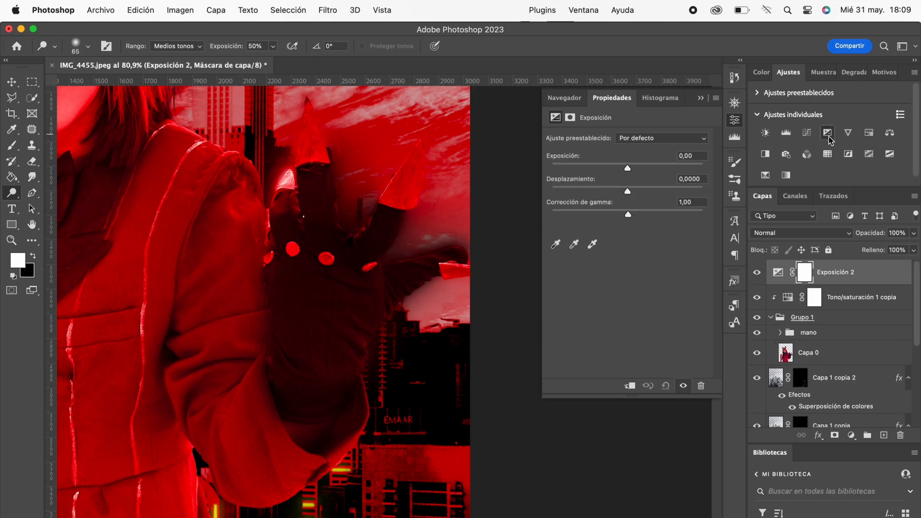
click(631, 386)
Step: Turn off Colorear in Tono/saturación 1 copia and set hue to -7, saturation to +24 and lightness to -11
scroll(308, 238, down, 5)
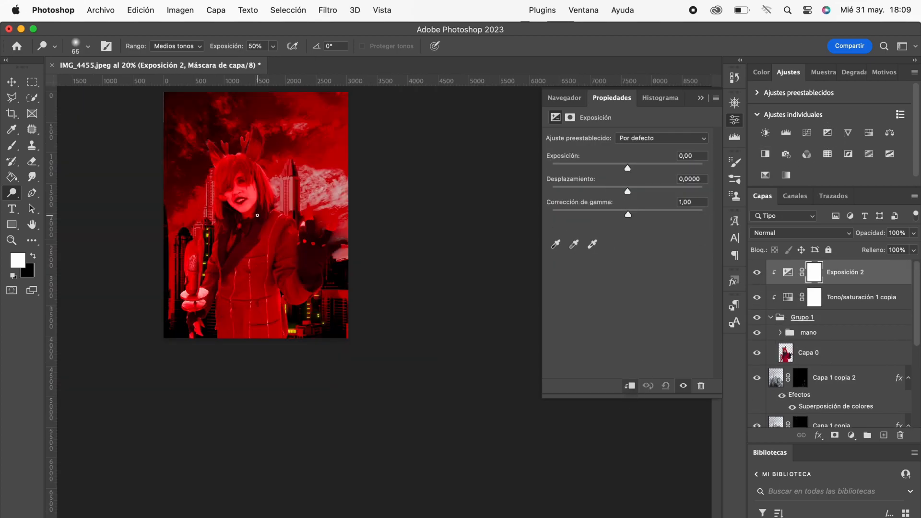
scroll(263, 225, up, 4)
scroll(312, 323, down, 1)
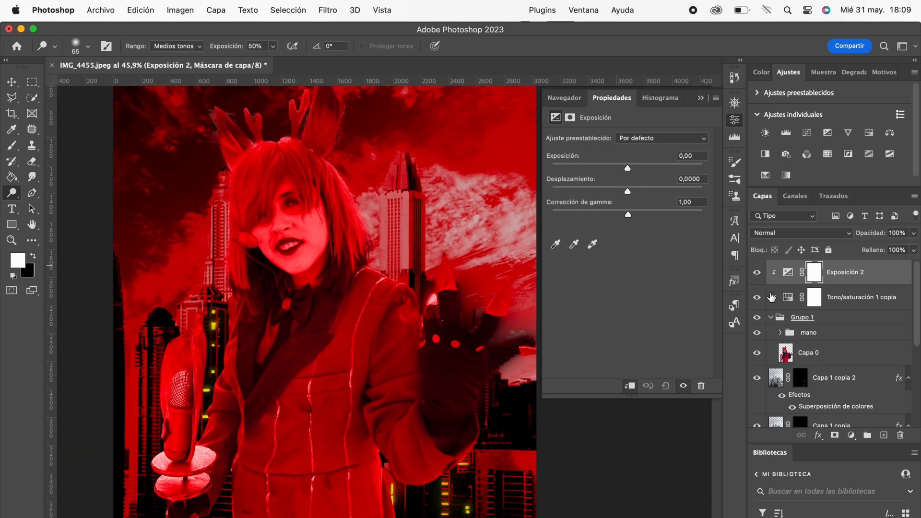
click(787, 299)
click(612, 247)
drag(597, 189, 619, 231)
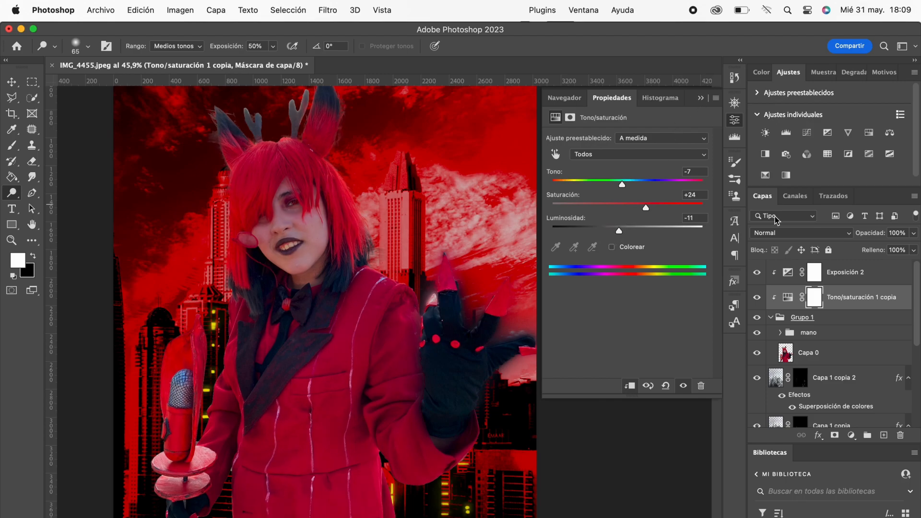
Step: Adjust the Exposición 2 settings to darken the character's shadows and deepen the contrast
click(790, 272)
drag(628, 168, 615, 215)
click(701, 97)
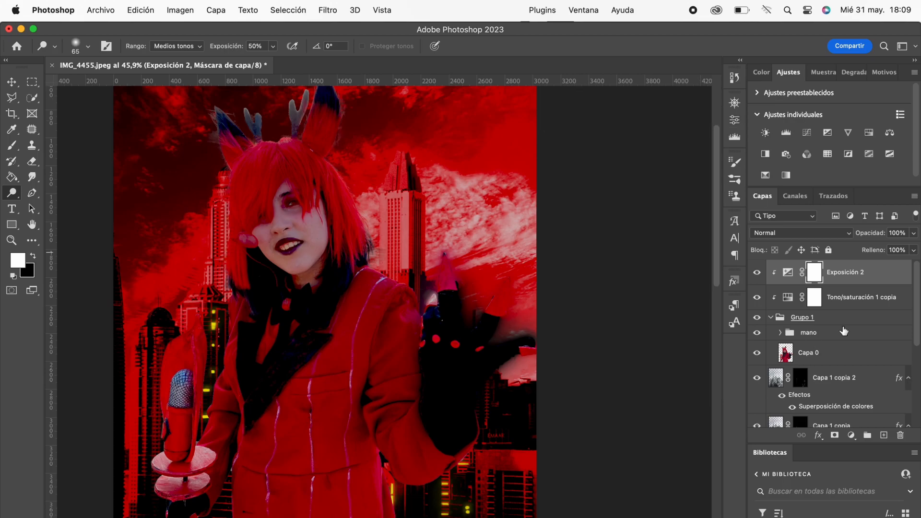
Step: Add a Resplandor interior style to the mano group in dark red 600000, with Color más oscuro blending and 86% opacity
click(772, 317)
click(771, 317)
click(837, 336)
double_click(837, 336)
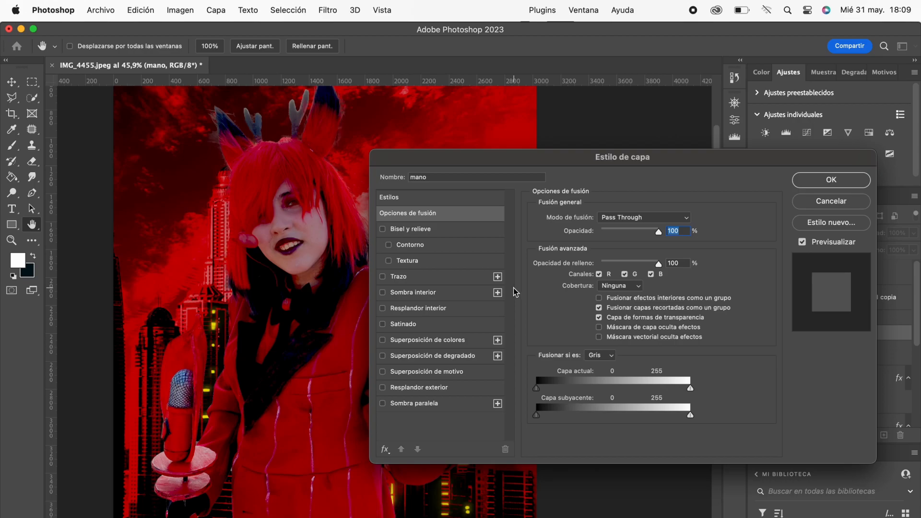
click(394, 310)
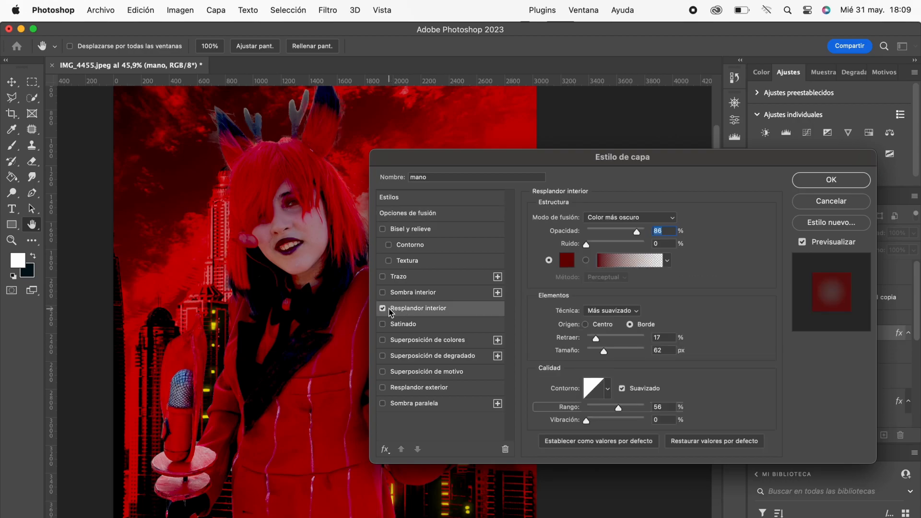
drag(584, 171, 770, 131)
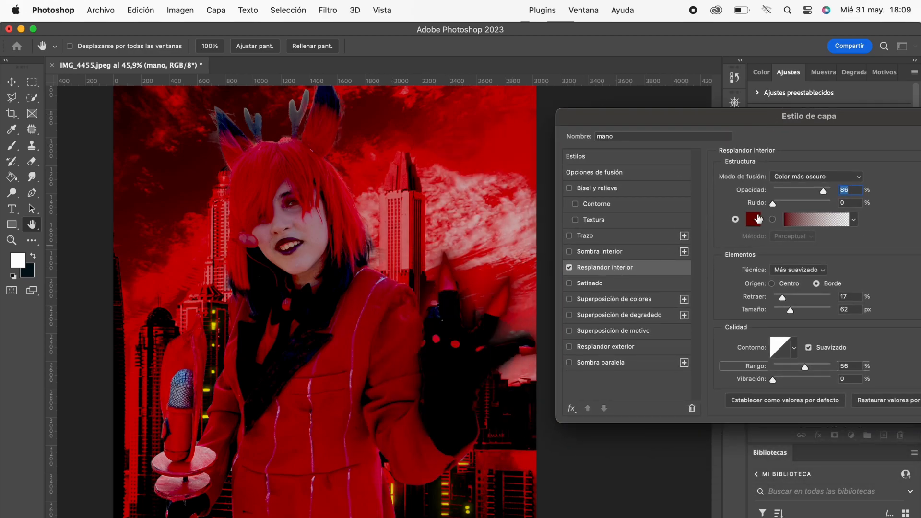
click(757, 219)
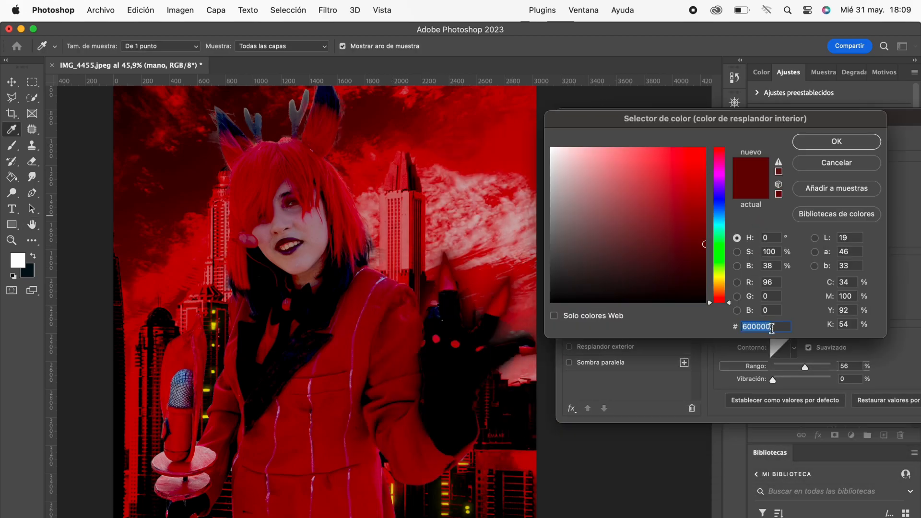
click(847, 144)
Step: Set the hand group's inner glow to Retraer 21%, Tamaño 51 px and Rango 66%
drag(777, 292, 788, 296)
drag(785, 140, 632, 144)
drag(249, 288, 134, 274)
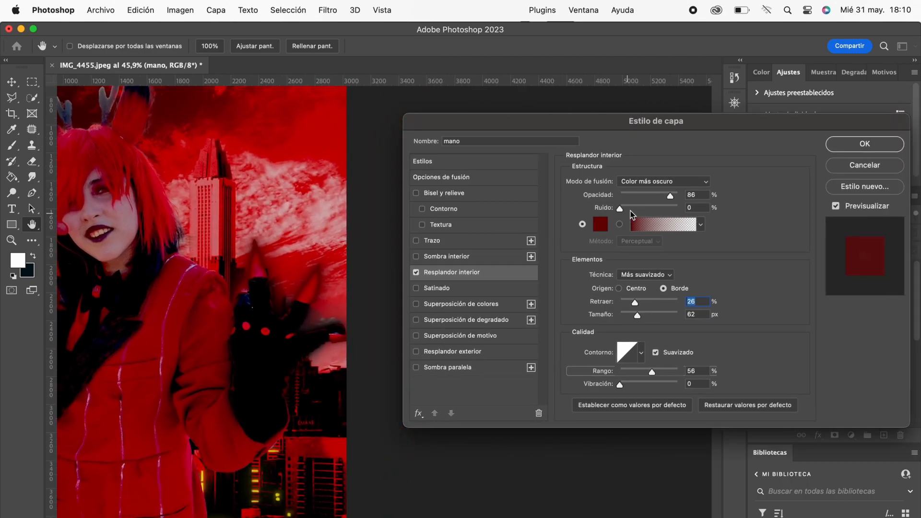
mouse_move(641, 303)
mouse_down()
mouse_move(632, 304)
mouse_move(636, 318)
mouse_up()
mouse_move(652, 372)
mouse_down()
mouse_move(640, 372)
mouse_move(658, 374)
mouse_up()
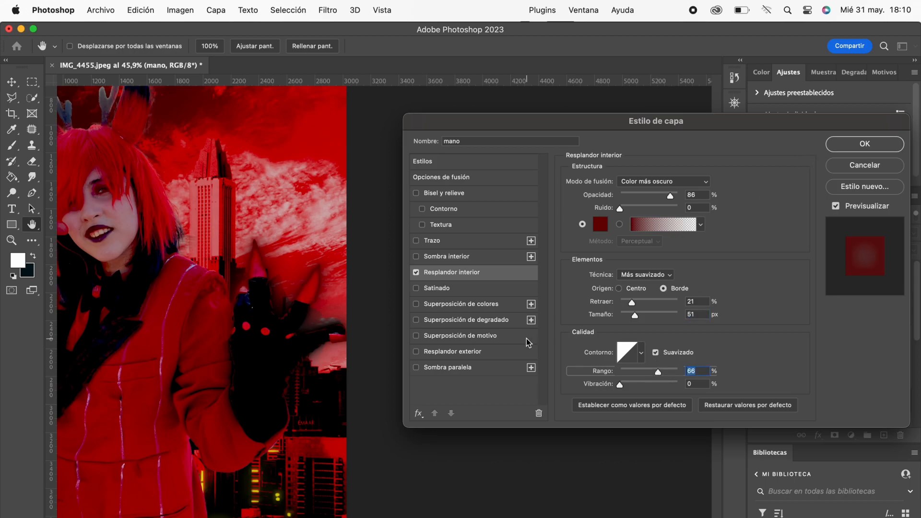
Step: Add a Resplandor exterior style to the mano group in red dd0000
click(480, 354)
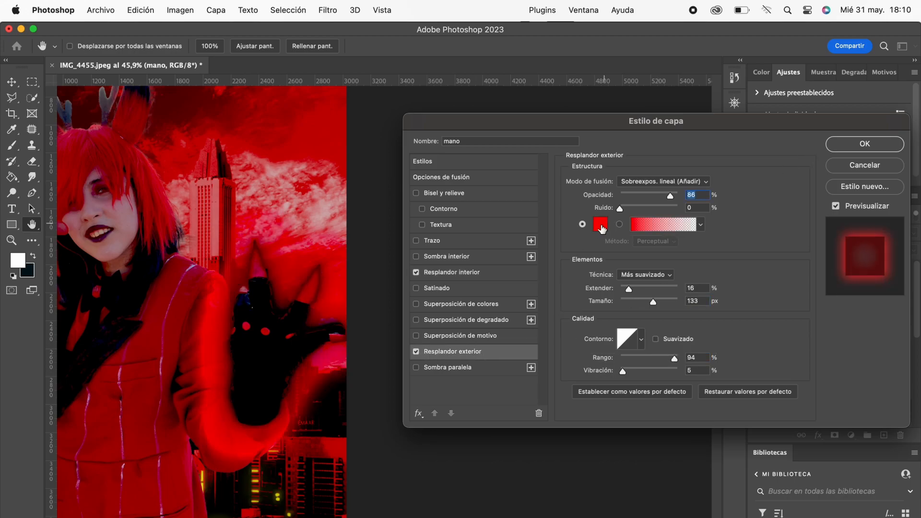
click(601, 224)
drag(708, 163, 711, 168)
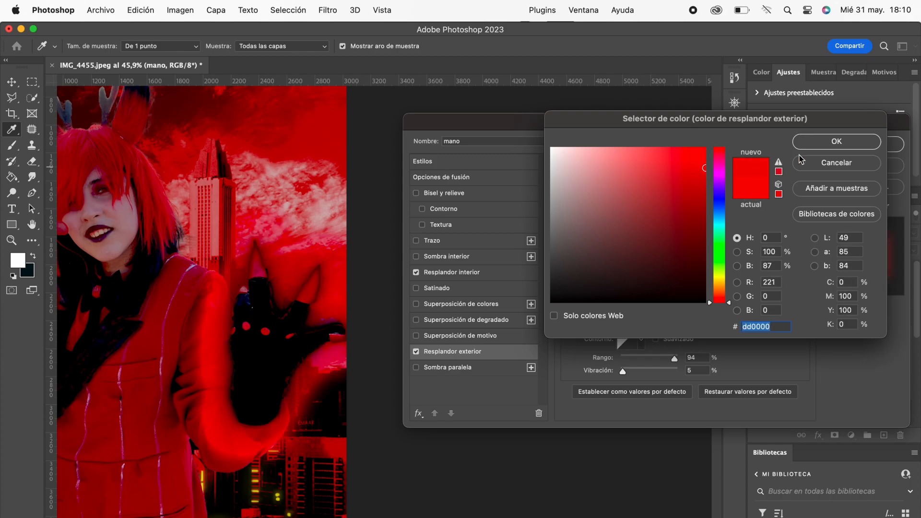
click(842, 146)
Step: Set the hand group's outer glow to 66% opacity, Extender 4%, Tamaño 68 px and Rango 100%
drag(629, 290, 641, 308)
drag(673, 358, 687, 358)
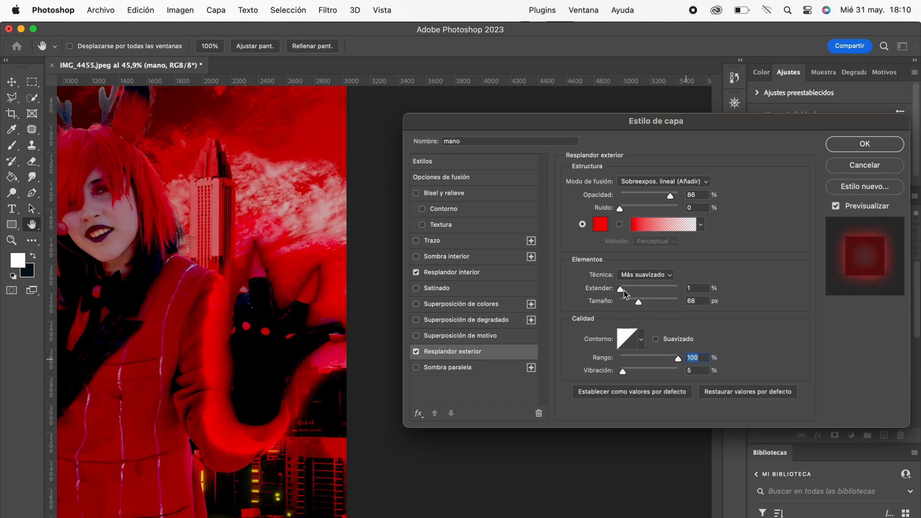
drag(623, 290, 627, 293)
drag(671, 196, 661, 201)
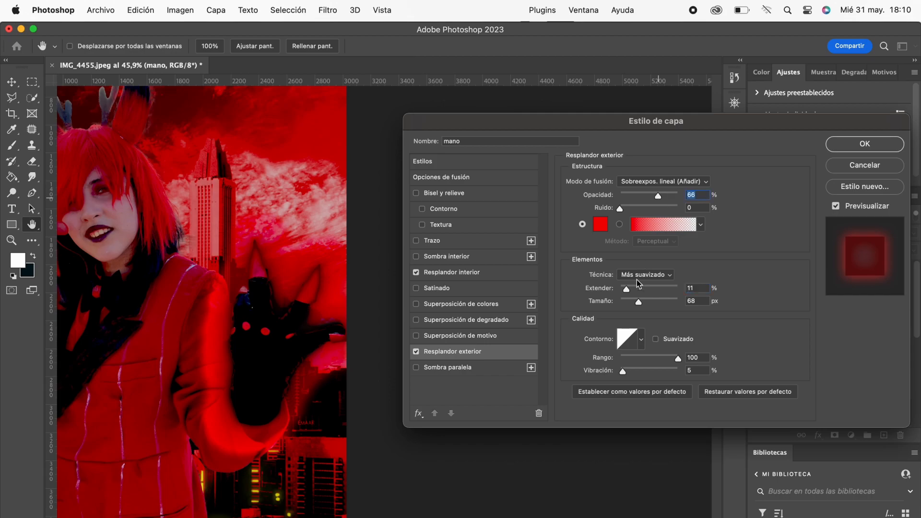
mouse_move(629, 291)
mouse_down()
mouse_move(647, 292)
mouse_move(624, 292)
mouse_up()
click(865, 144)
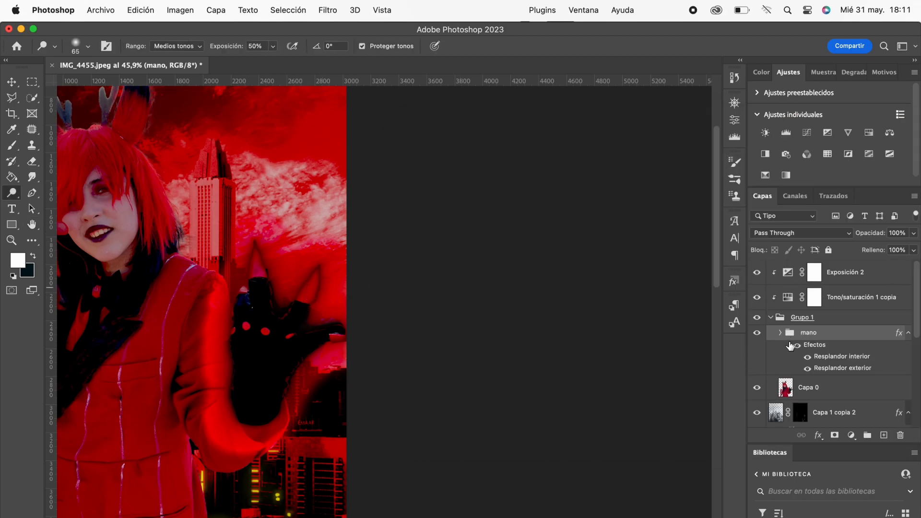
Step: Collapse Grupo 1 and create a new empty layer above Exposición 2
click(771, 318)
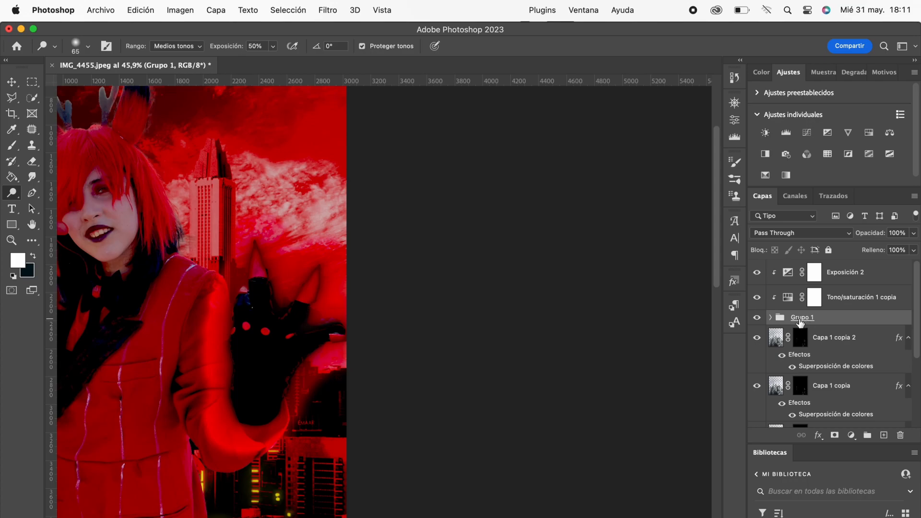
scroll(307, 317, up, 5)
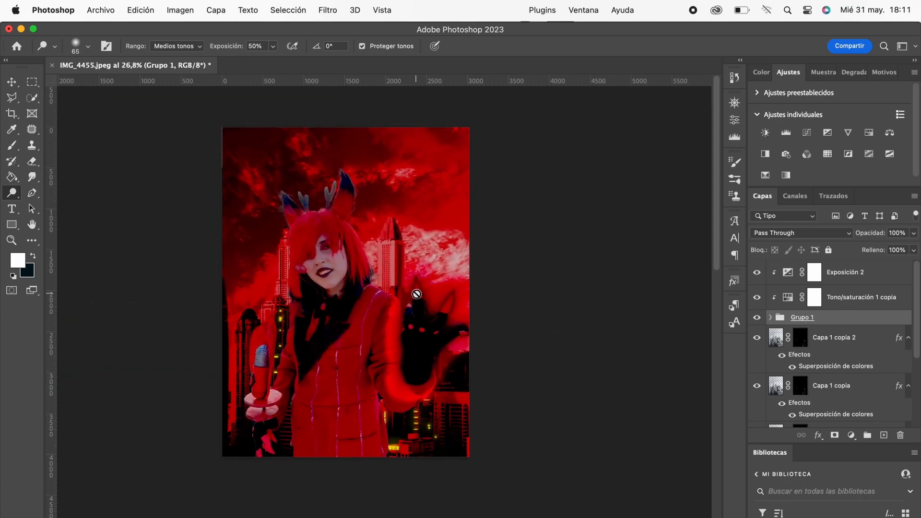
click(888, 278)
click(883, 434)
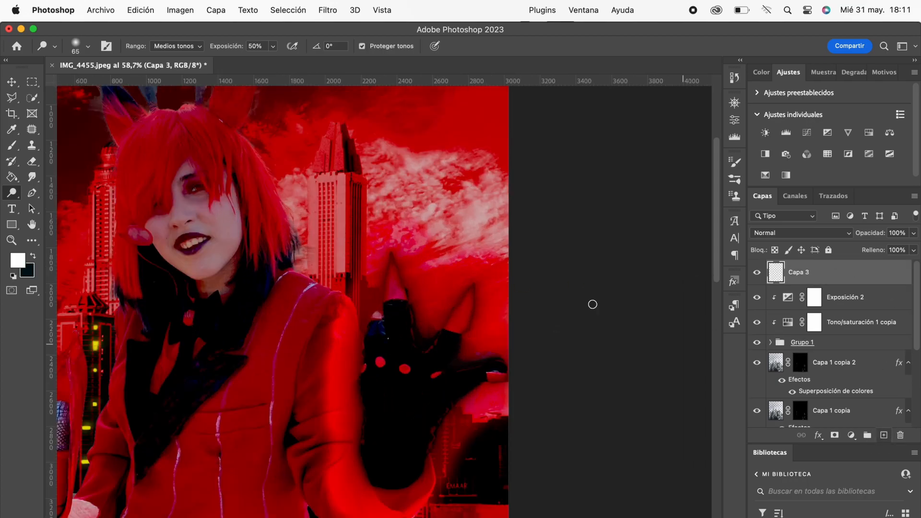
Step: Set up the Brush tool with the scattered-dots tip 105, 348% spacing and a size of 194 px
click(12, 145)
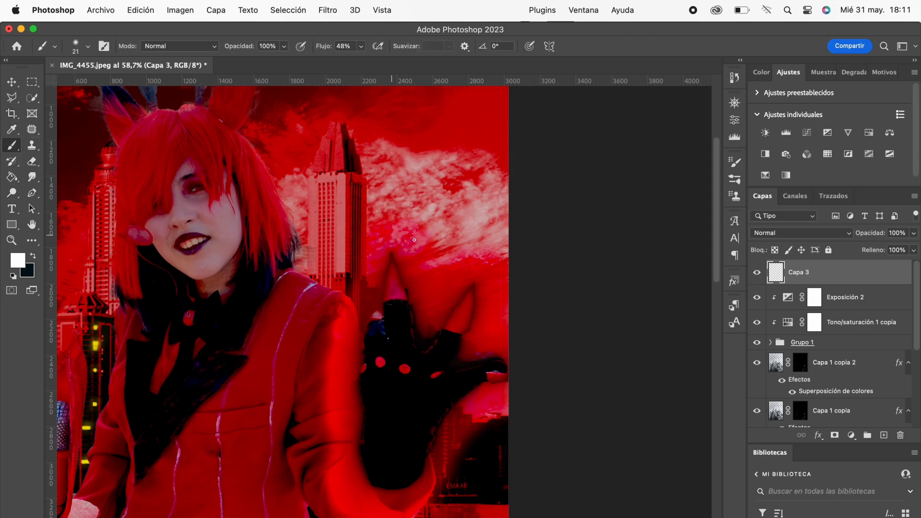
click(735, 163)
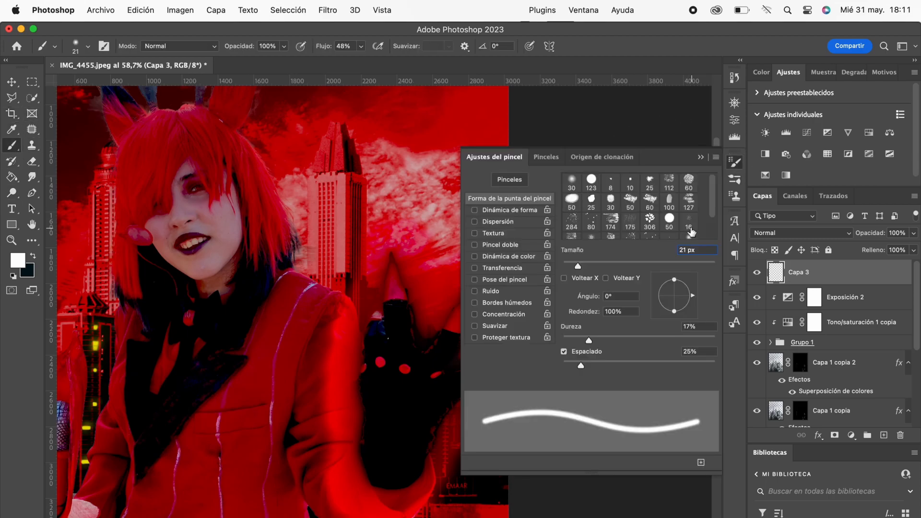
scroll(693, 233, down, 2)
click(649, 221)
drag(611, 372, 688, 365)
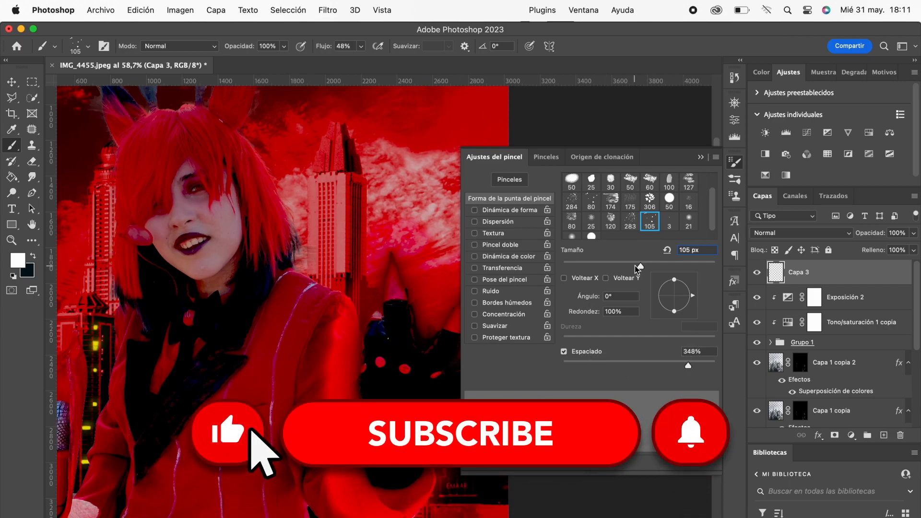
drag(641, 266, 675, 265)
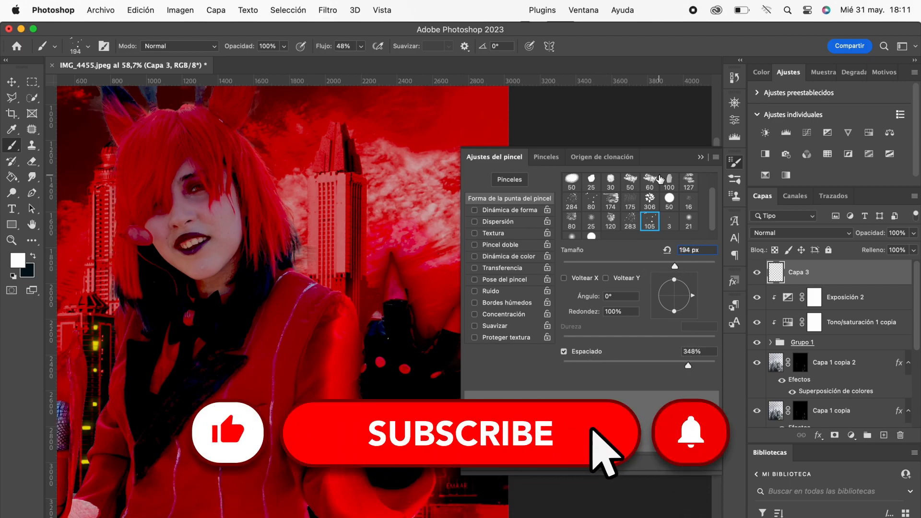
click(701, 157)
Step: Look up the colour code used by the mano group's inner glow
click(771, 342)
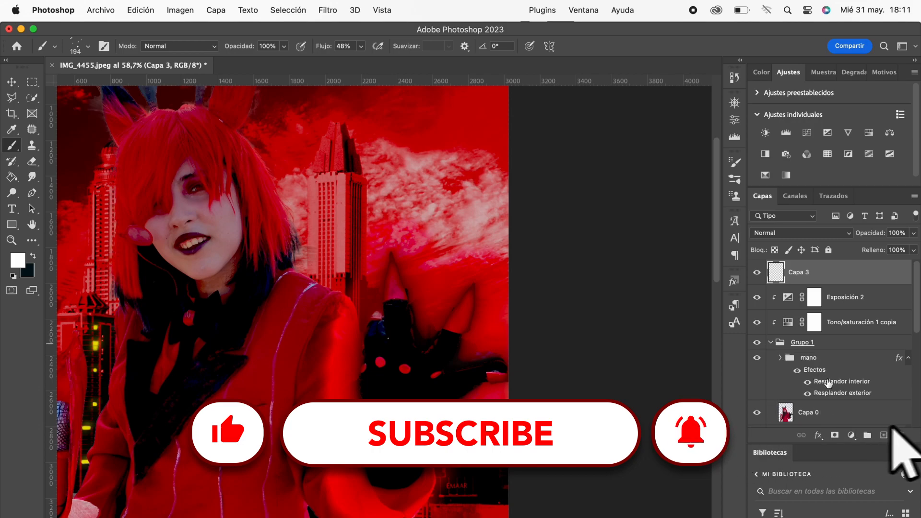
double_click(816, 372)
click(475, 272)
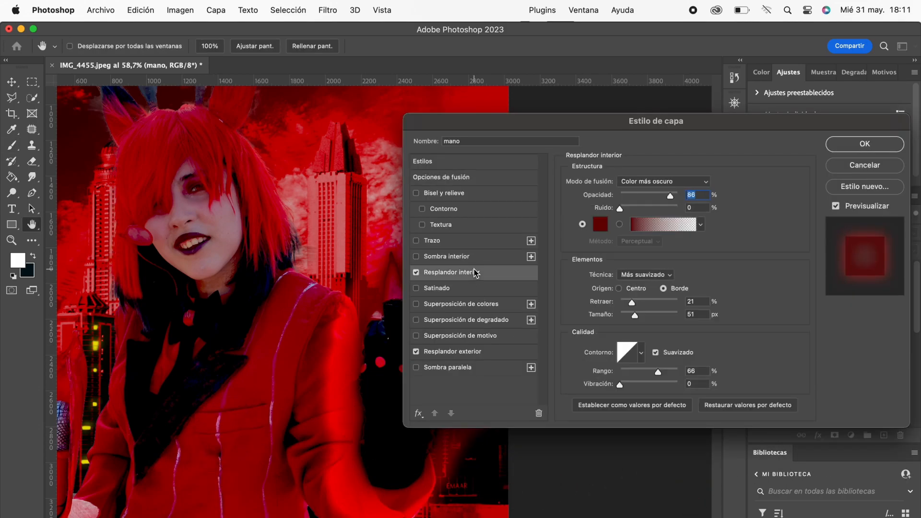
click(605, 224)
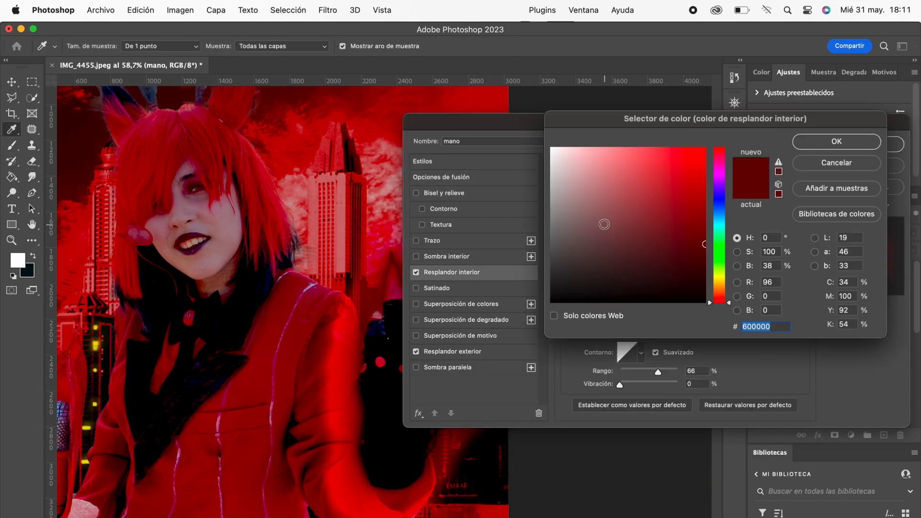
click(851, 164)
key(Return)
Step: Select Capa 3 and enlarge the scattered-dots brush to 309 px
click(793, 277)
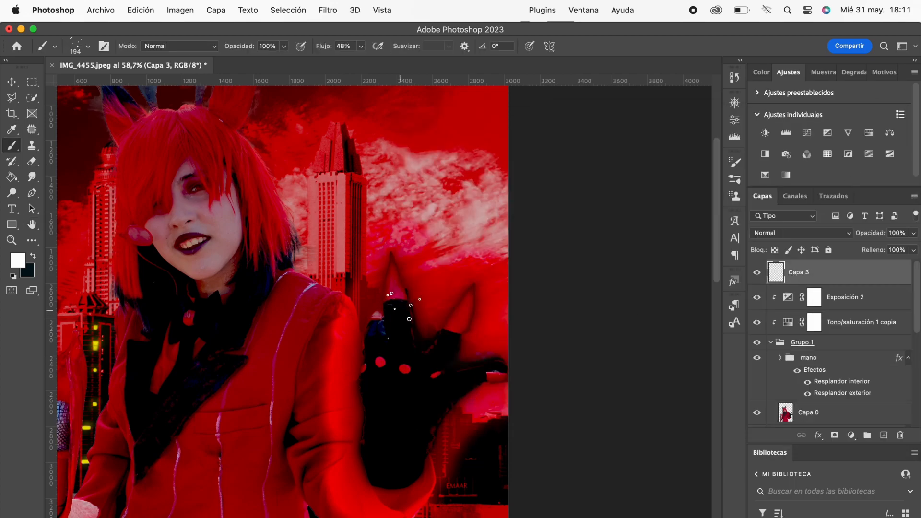
scroll(433, 278, up, 2)
right_click(431, 289)
click(556, 308)
key(Return)
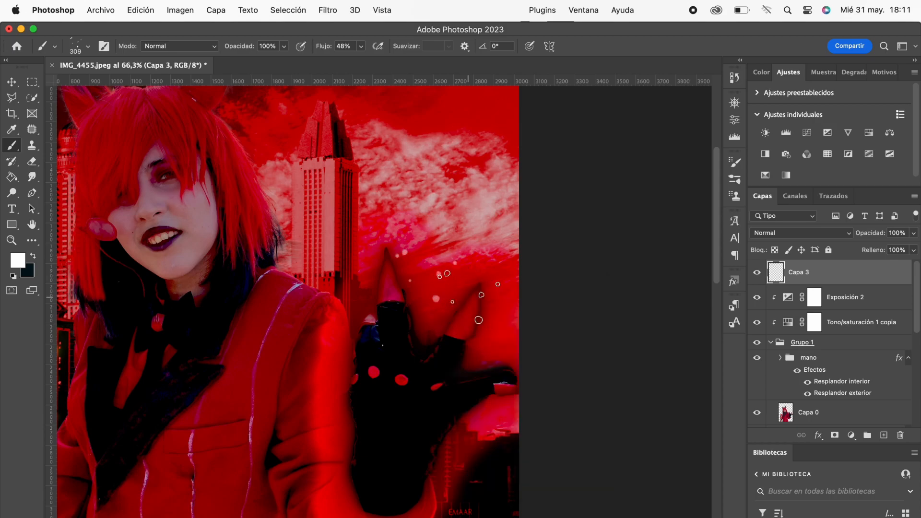
Step: Set the foreground colour to 600000 and paint dark red specks around the raised hand
click(18, 260)
text(600000)
click(802, 150)
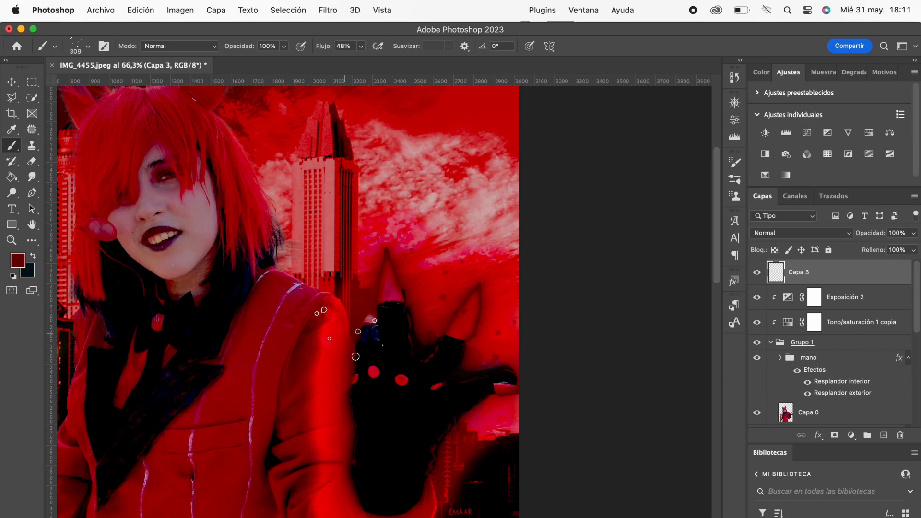
Step: Add a Resplandor exterior style to Capa 3 with 84% opacity, Extender 24% and Tamaño 62 px
double_click(832, 281)
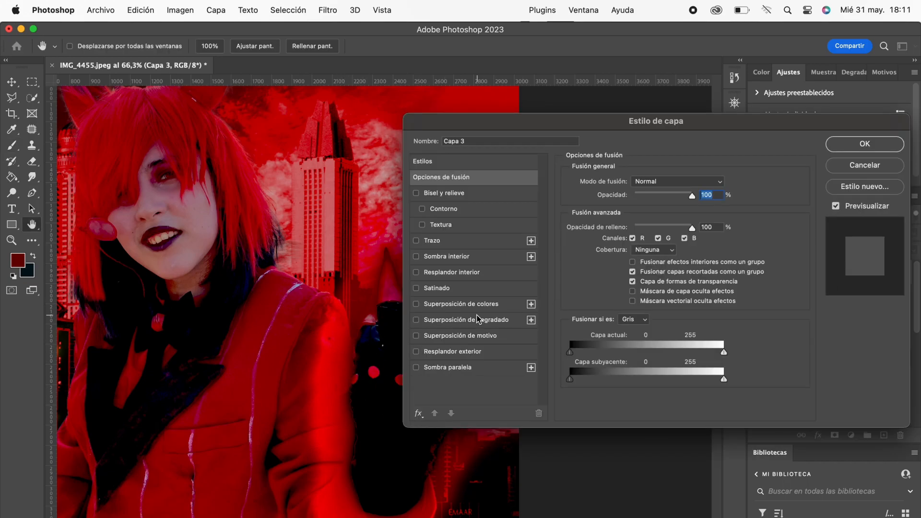
click(454, 349)
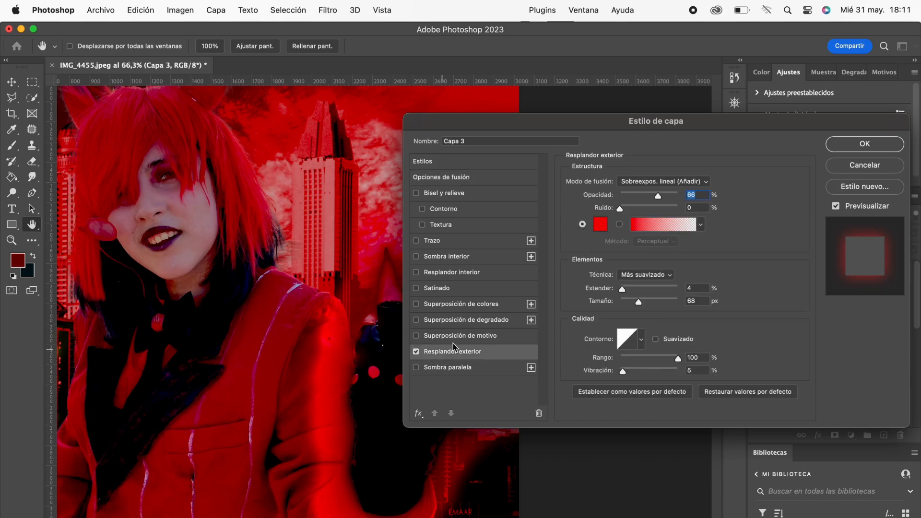
drag(658, 202, 668, 197)
drag(623, 289, 638, 302)
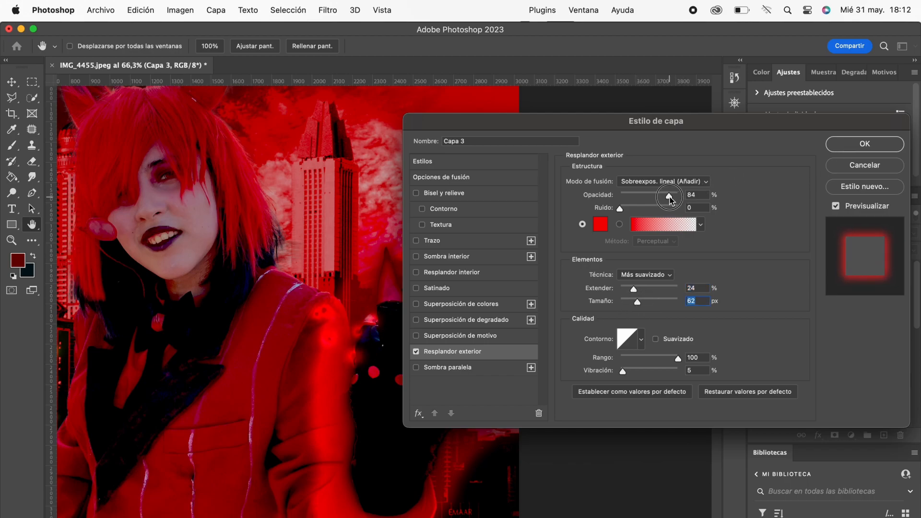
click(859, 147)
Step: Rotate the brush tip to 54° and paint more glowing specks around the hand on Capa 3
scroll(473, 298, down, 3)
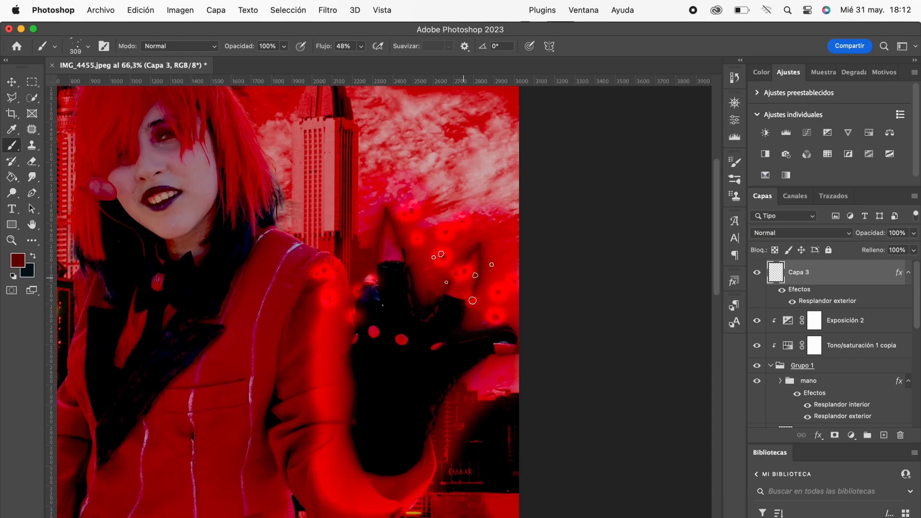
right_click(465, 367)
drag(513, 376, 507, 364)
key(Return)
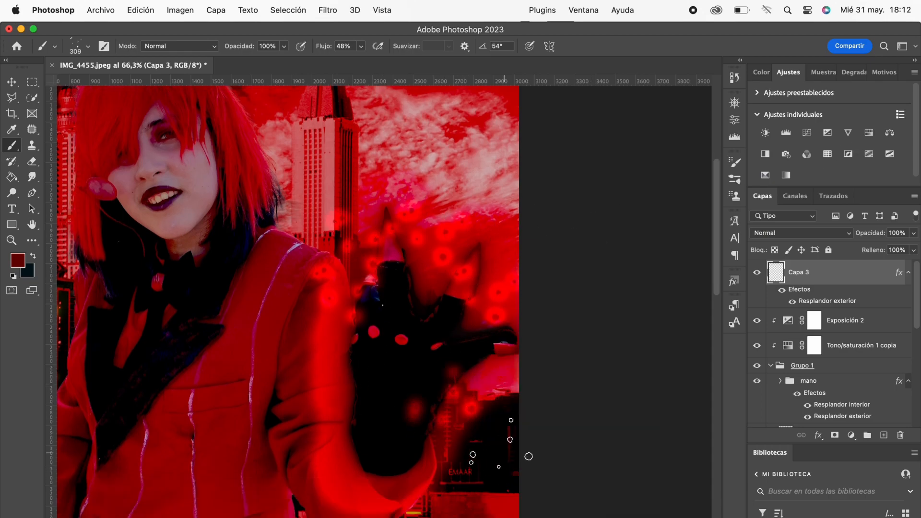